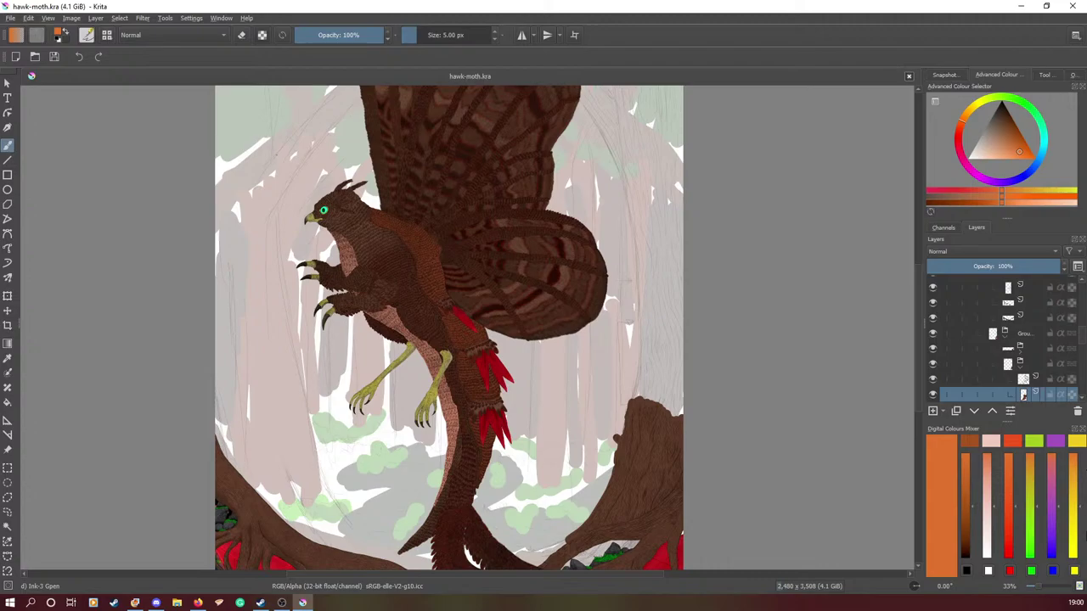
pyautogui.press('1')
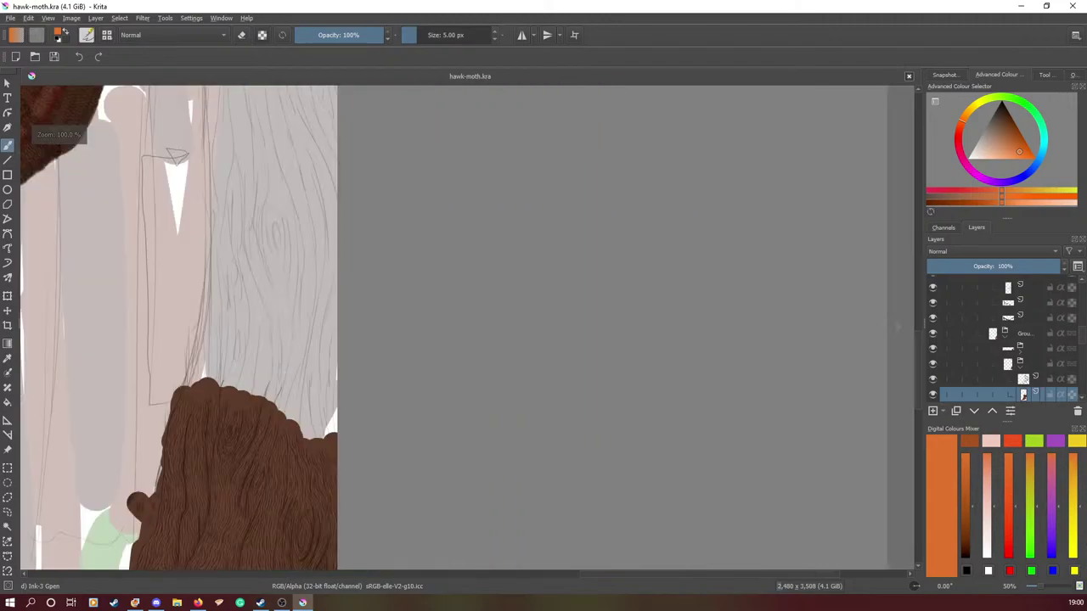
pyautogui.scroll(5, 177, 407)
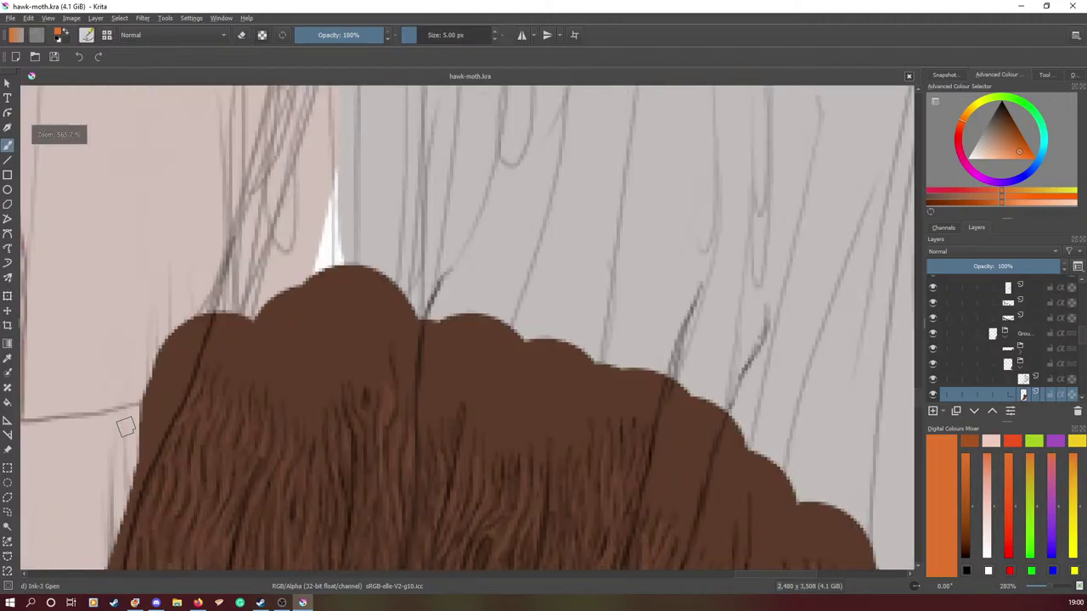
pyautogui.scroll(-8, 146, 427)
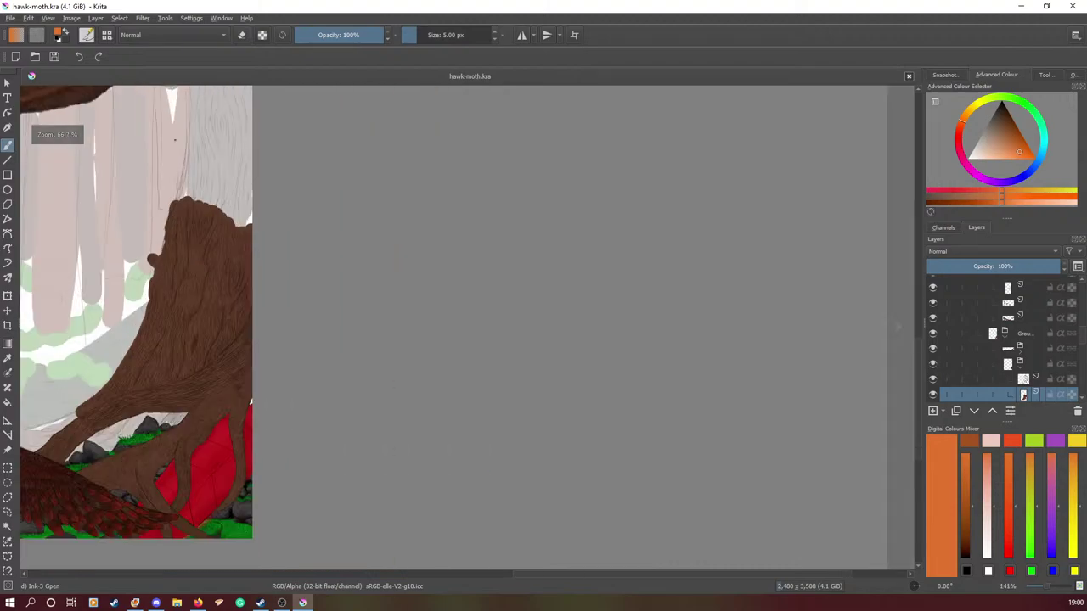
pyautogui.scroll(5, 160, 236)
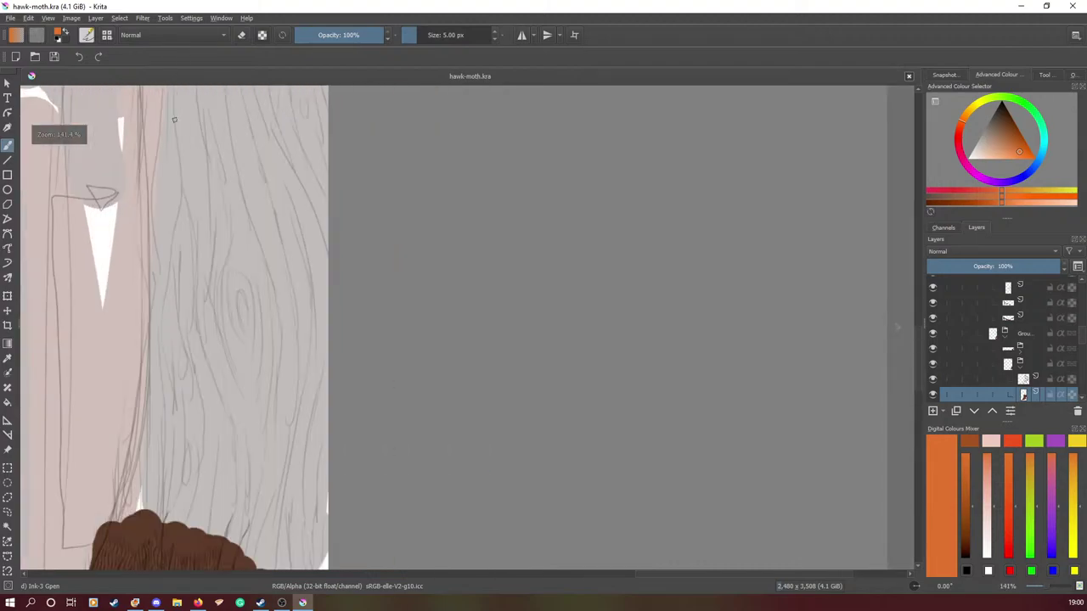
pyautogui.scroll(2, 161, 235)
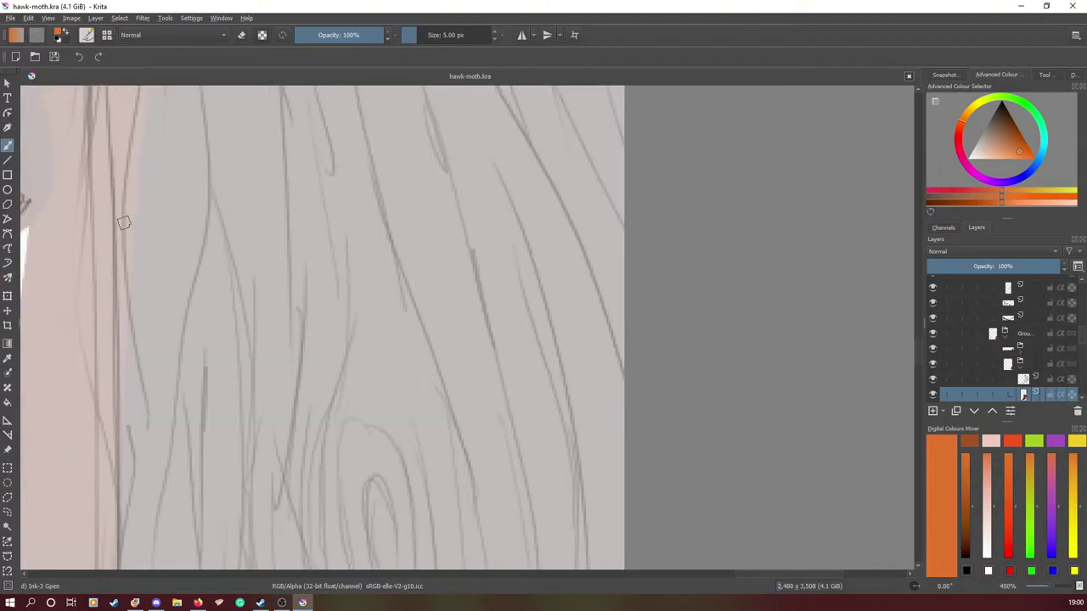
pyautogui.scroll(-3, 123, 223)
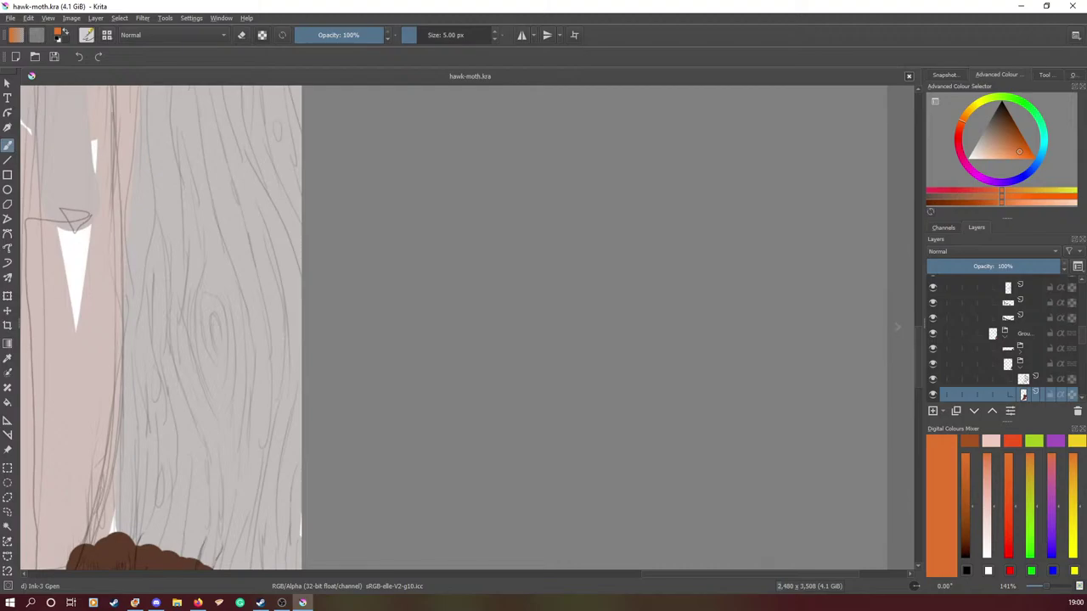
pyautogui.hotkey('alt', 'Tab')
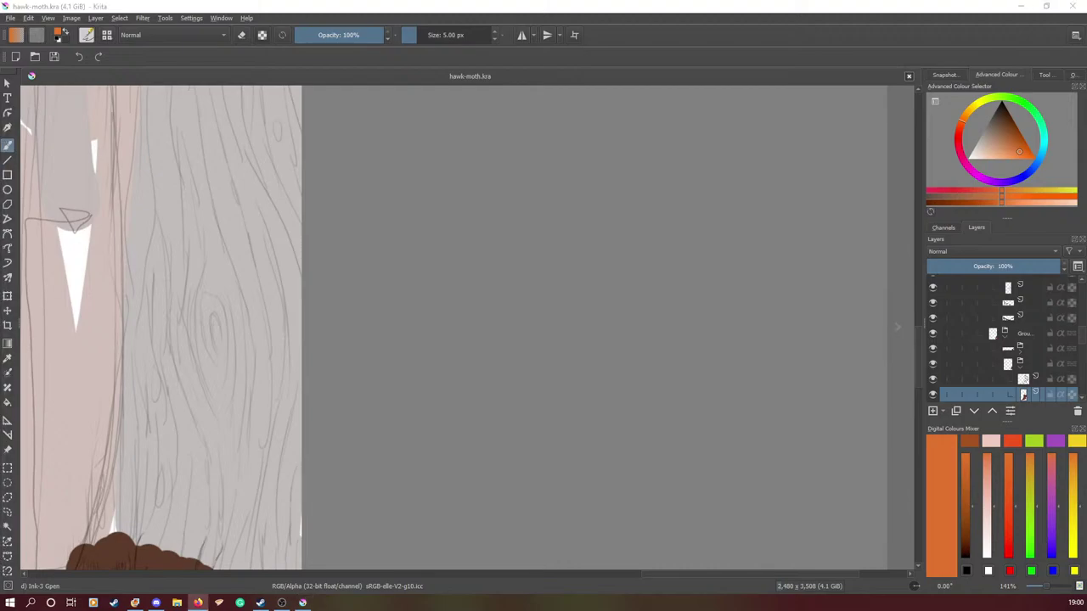
pyautogui.hotkey('alt', 'Tab')
pyautogui.hotkey('alt', 'Tab')
# - Switch the brush preset to Pencil-2 for work on the upper edge of the brown tree stump
pyautogui.click(657, 578)
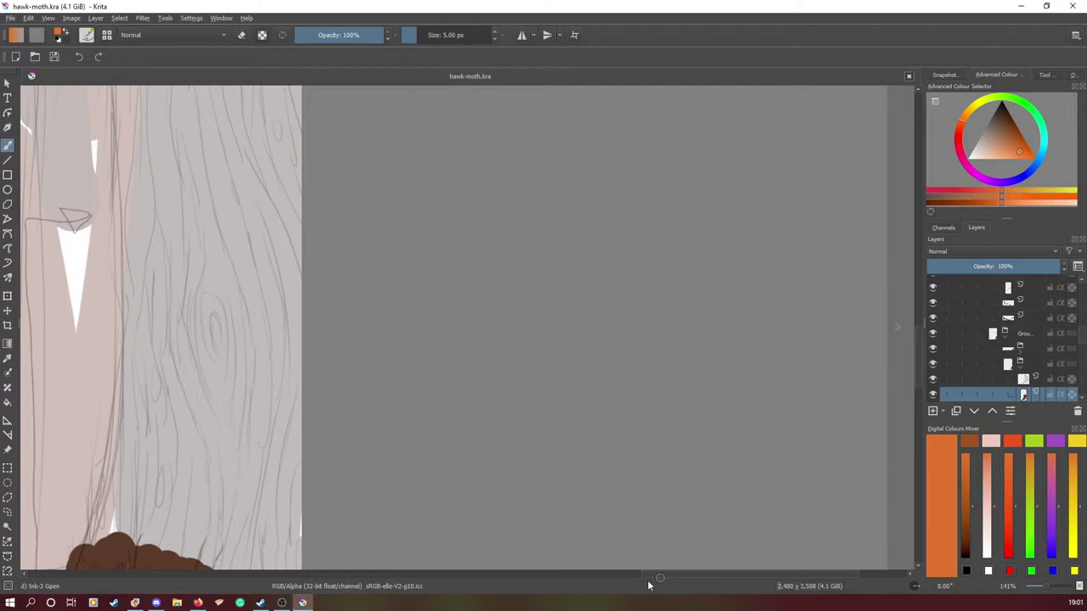
pyautogui.moveTo(680, 577); pyautogui.dragTo(576, 579)
pyautogui.moveTo(915, 356); pyautogui.dragTo(916, 372)
pyautogui.moveTo(1041, 586); pyautogui.dragTo(1050, 594)
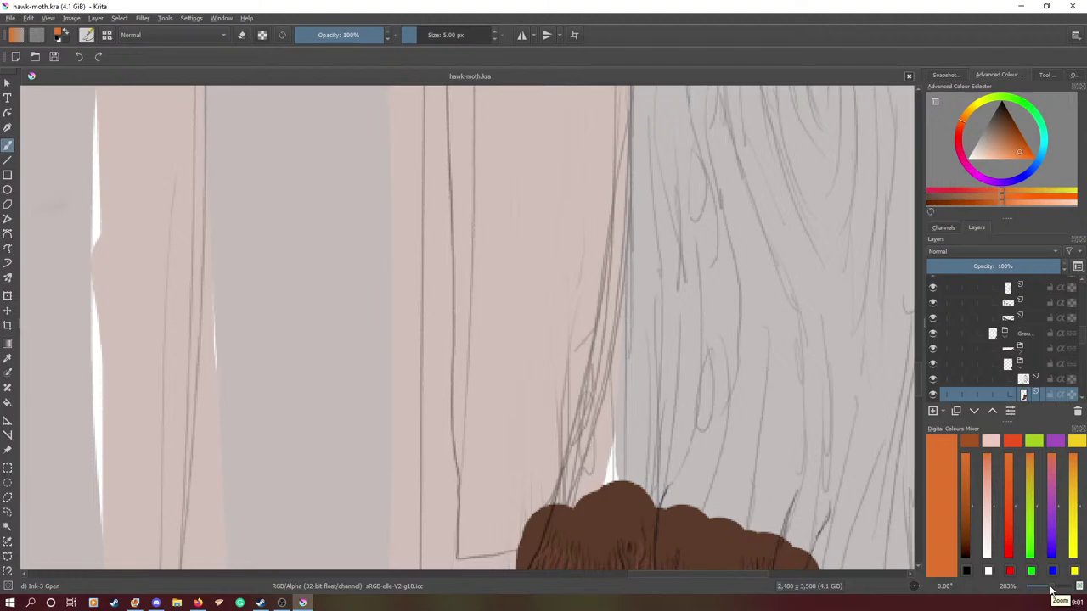
pyautogui.scroll(-2, 917, 383)
pyautogui.moveTo(917, 383)
pyautogui.mouseDown()
pyautogui.moveTo(918, 355)
pyautogui.moveTo(920, 391)
pyautogui.mouseUp()
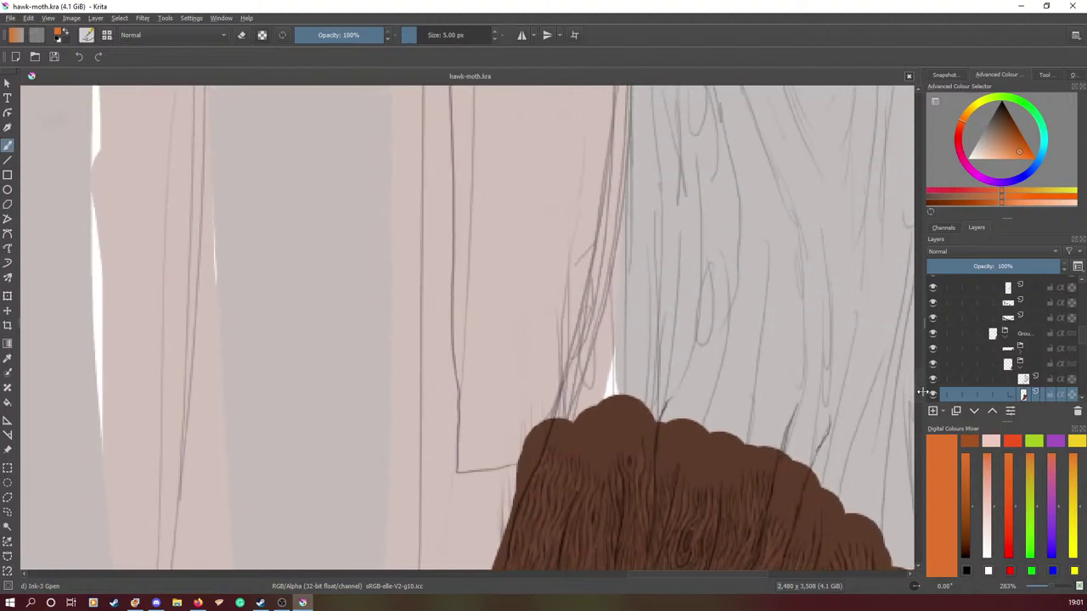
pyautogui.click(87, 35)
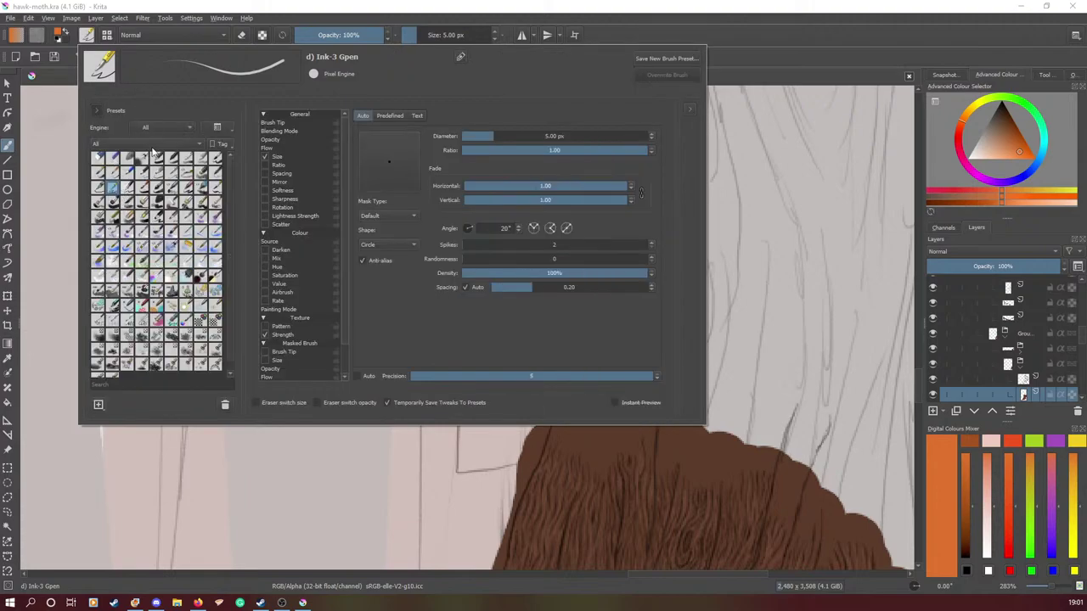
pyautogui.click(127, 189)
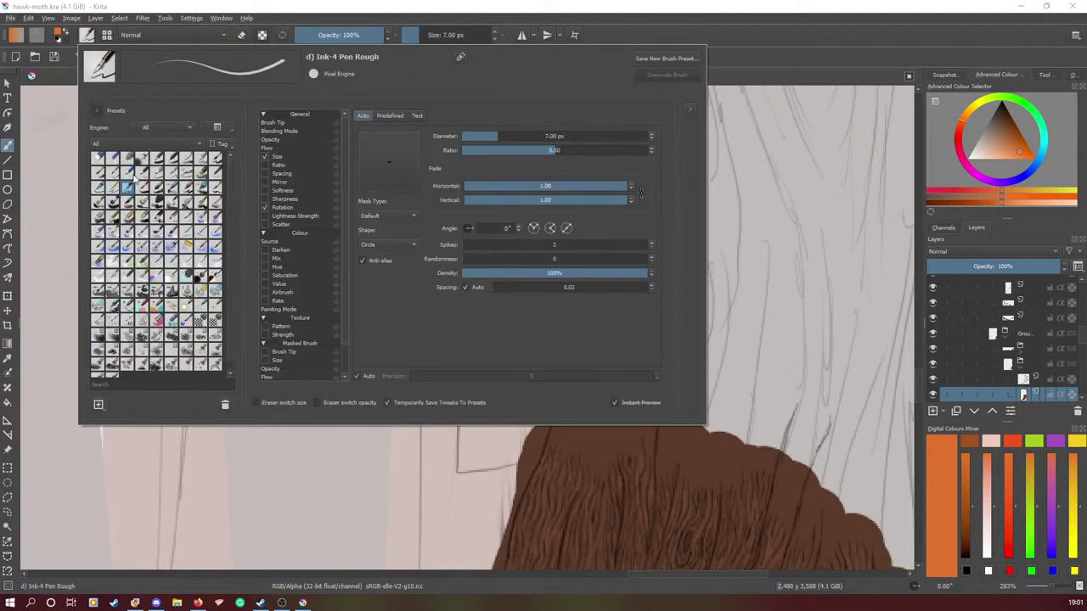
pyautogui.click(134, 177)
pyautogui.rightClick(50, 128)
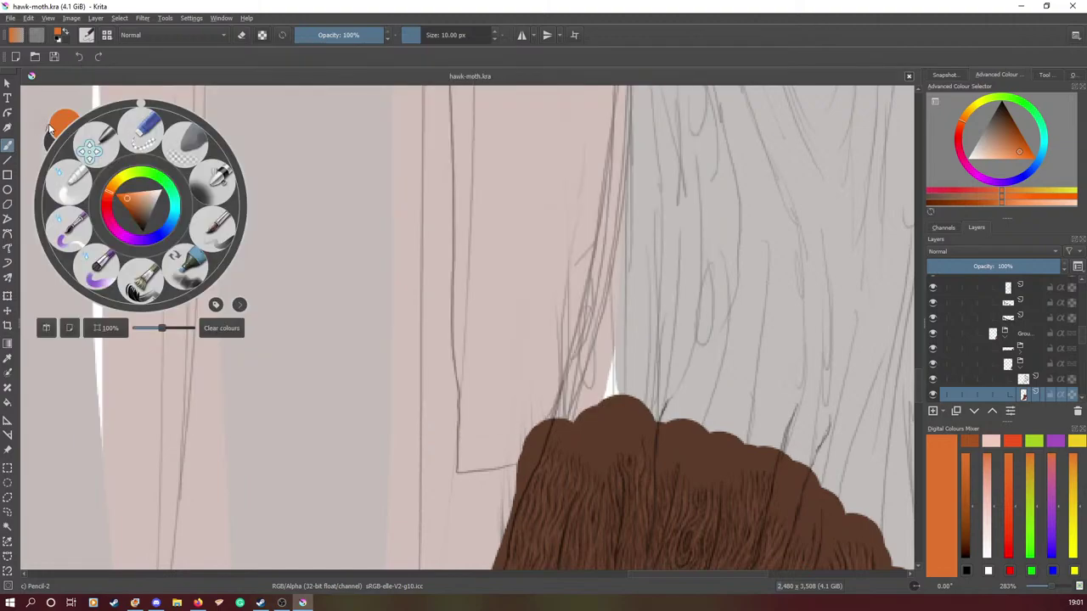
pyautogui.click(45, 85)
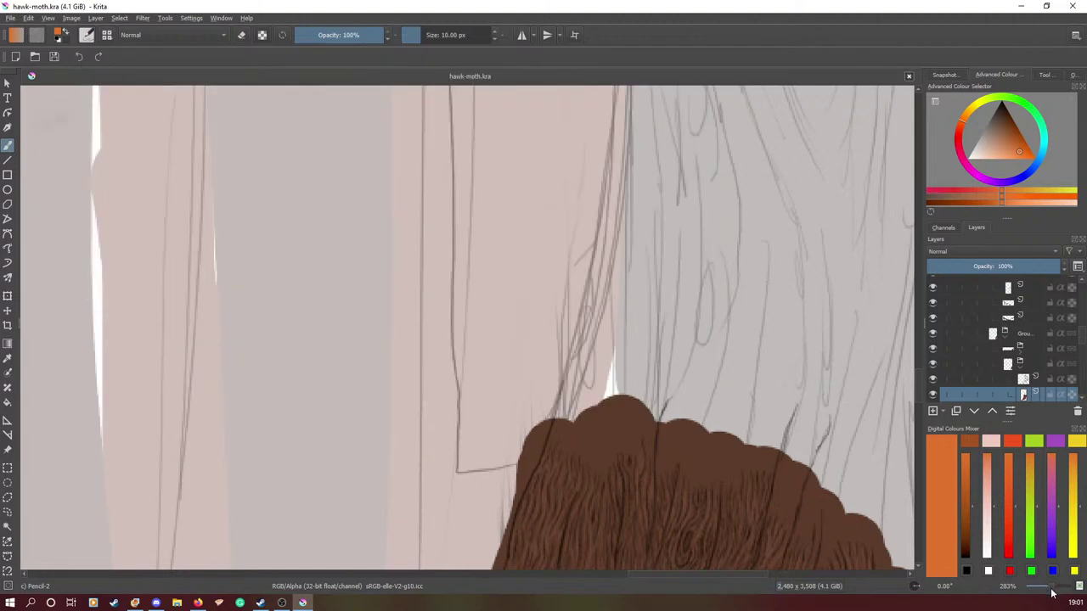
# - Set the painting colour to black
pyautogui.moveTo(1051, 589); pyautogui.dragTo(1051, 592)
pyautogui.rightClick(404, 366)
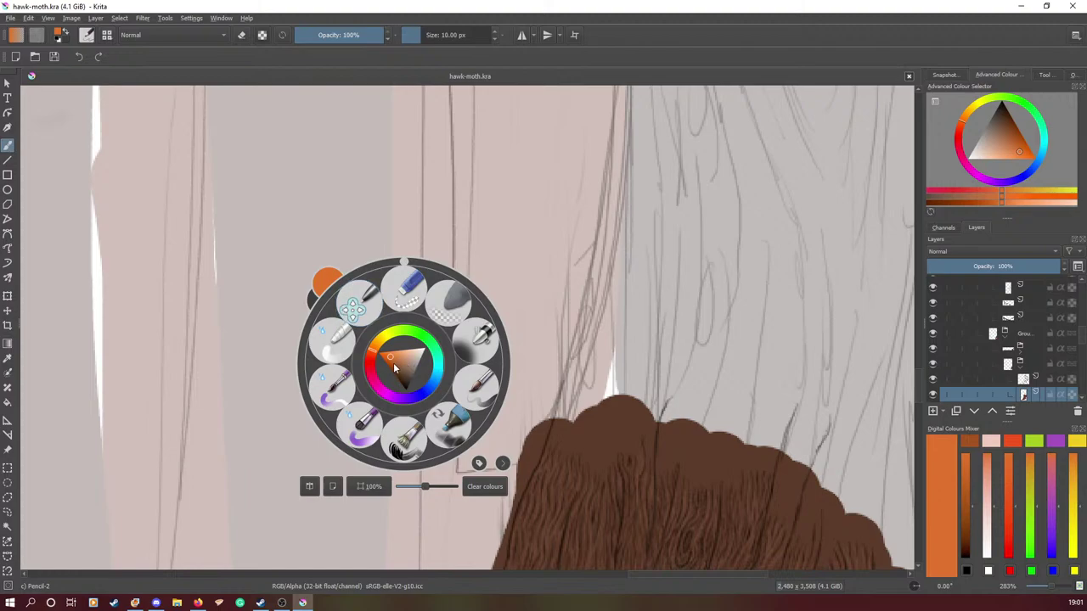
pyautogui.moveTo(395, 368); pyautogui.dragTo(408, 401)
pyautogui.click(225, 280)
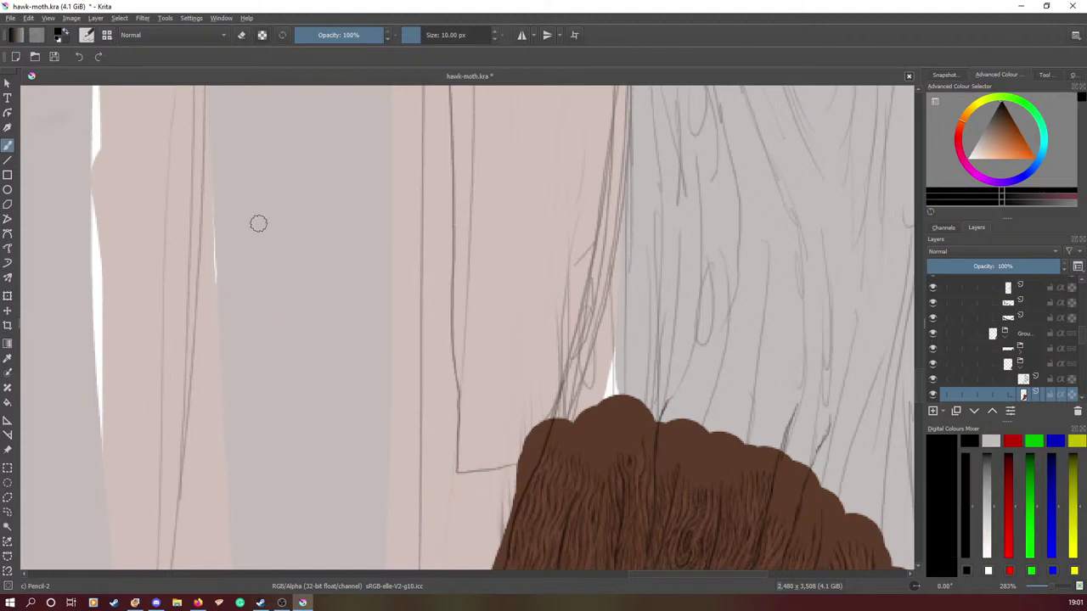
# - Show the workspace full screen and set the brush size to 3.58 px
pyautogui.click(43, 18)
pyautogui.click(49, 36)
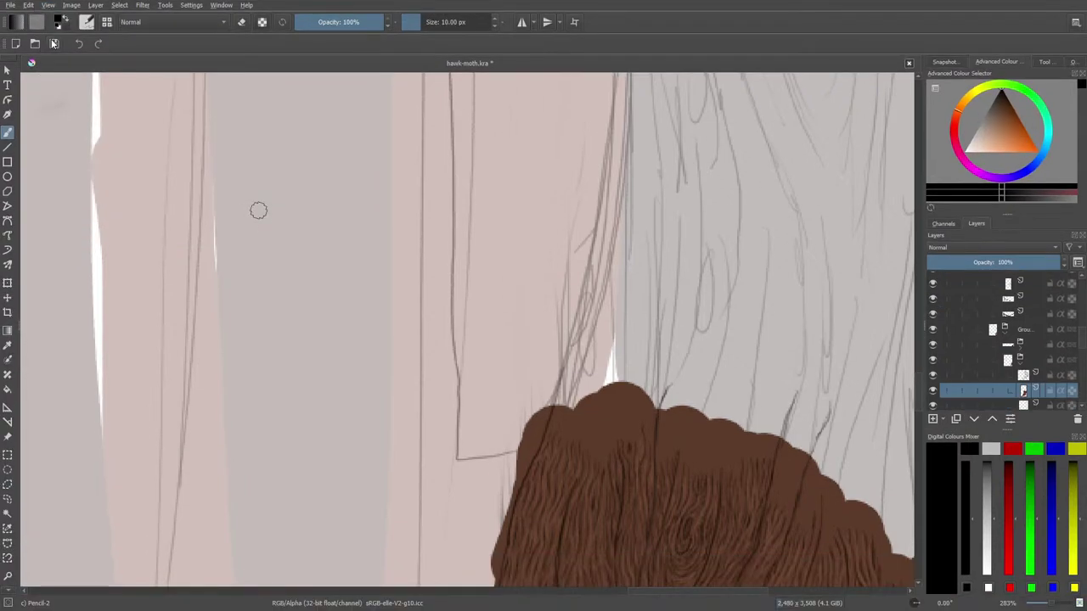
pyautogui.moveTo(422, 18); pyautogui.dragTo(414, 18)
# - Hide the brown stump fill layer and make the bark line layer above it active and visible
pyautogui.moveTo(685, 591); pyautogui.dragTo(706, 583)
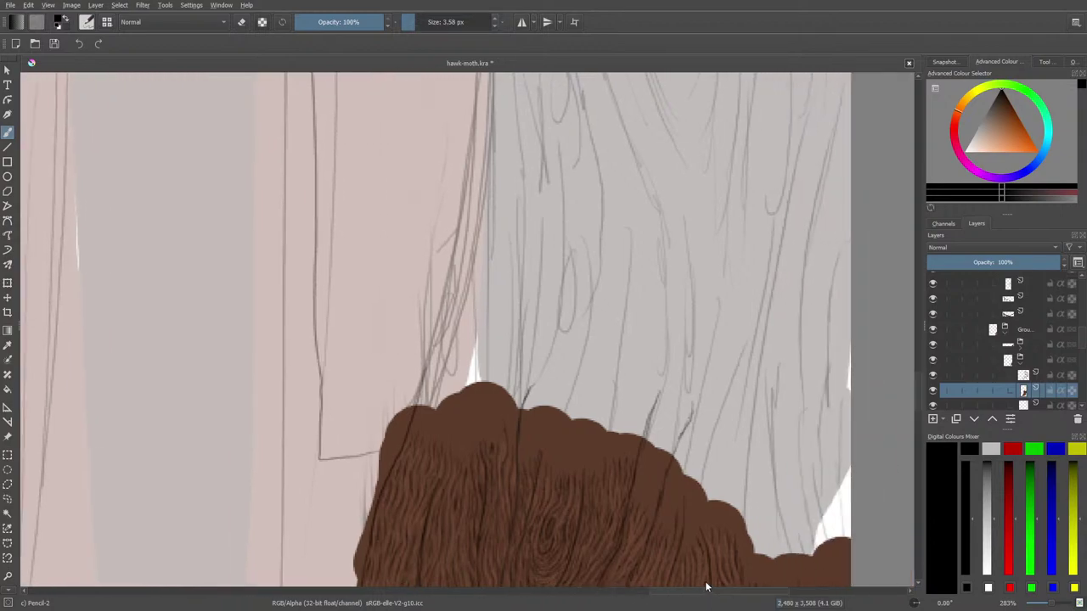
pyautogui.hscroll(4, 706, 586)
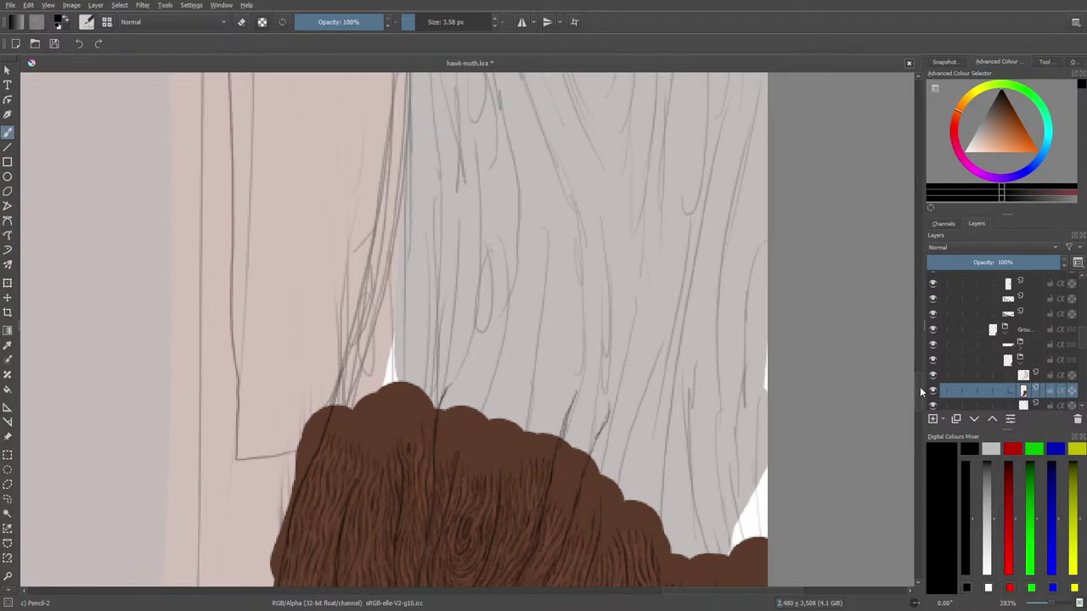
pyautogui.moveTo(921, 392)
pyautogui.mouseDown()
pyautogui.moveTo(920, 402)
pyautogui.moveTo(939, 395)
pyautogui.mouseUp()
pyautogui.click(934, 390)
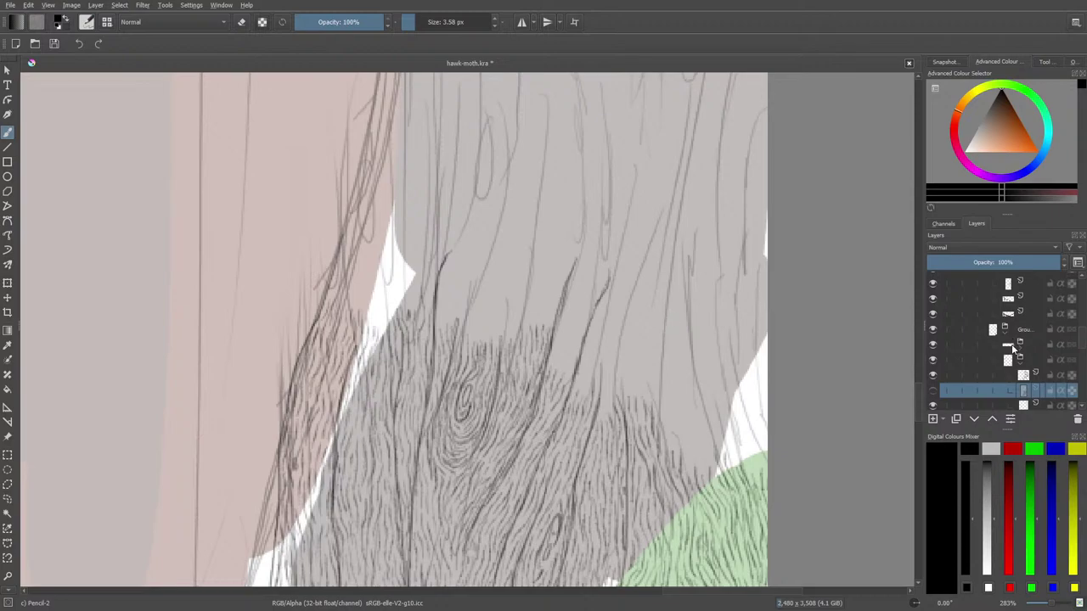
pyautogui.click(1028, 376)
pyautogui.click(934, 377)
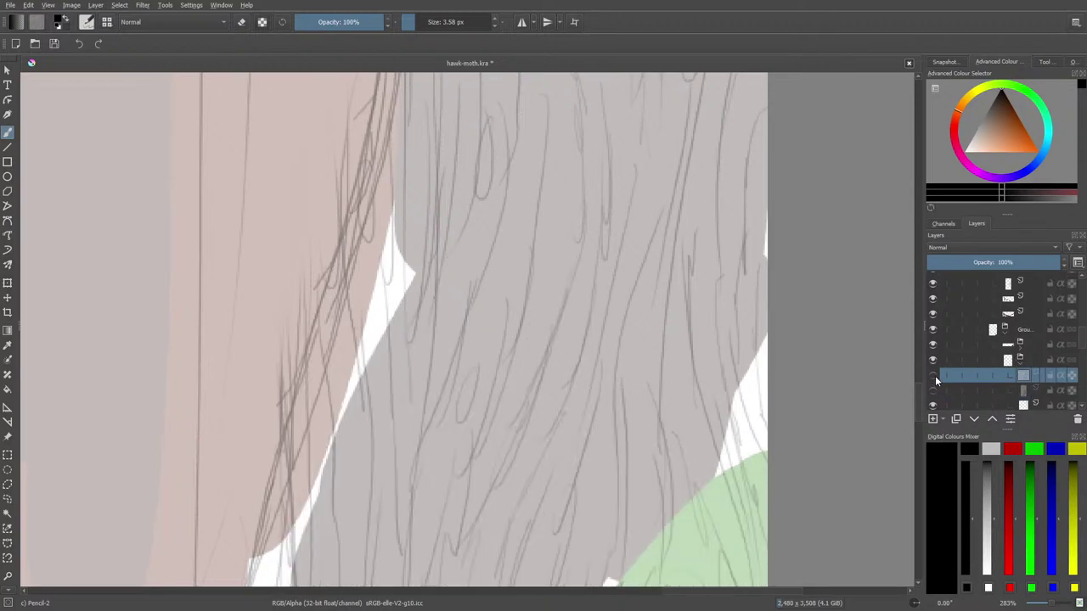
pyautogui.click(934, 376)
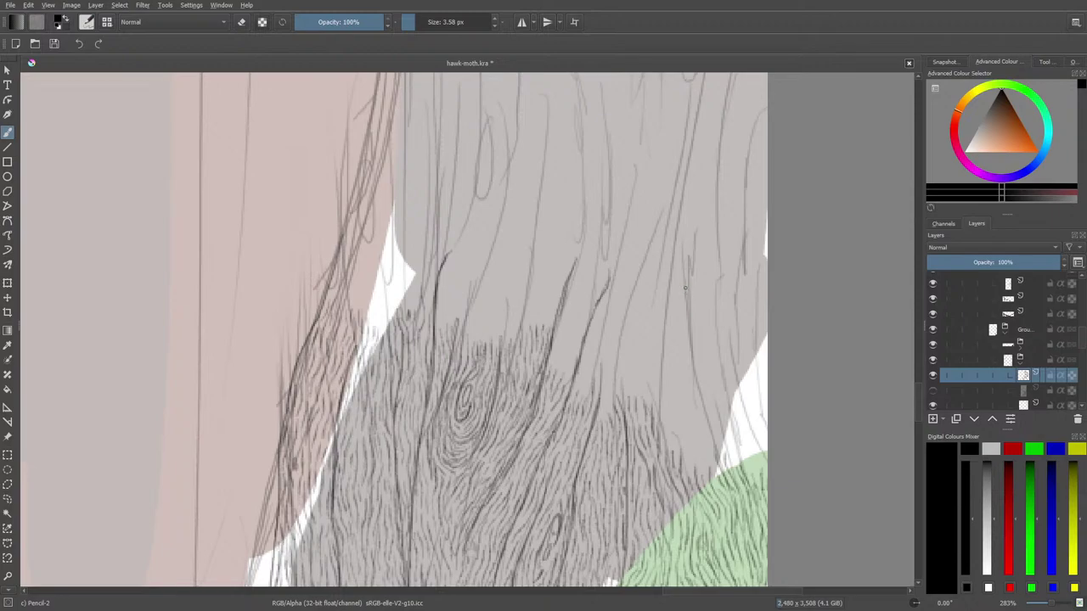
# - Draw a long dark contour line down the trunk's right part, following the sketch to the existing bark texture
pyautogui.moveTo(685, 288); pyautogui.dragTo(716, 456)
pyautogui.click(1056, 604)
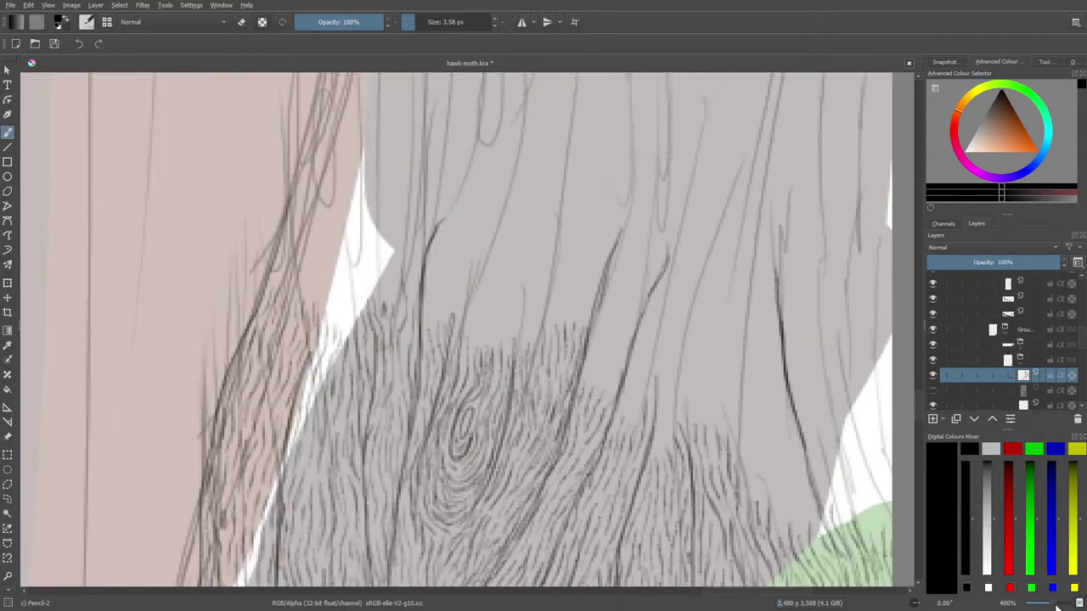
pyautogui.moveTo(721, 592); pyautogui.dragTo(743, 592)
pyautogui.moveTo(921, 419)
pyautogui.mouseDown()
pyautogui.moveTo(916, 310)
pyautogui.moveTo(927, 430)
pyautogui.moveTo(917, 339)
pyautogui.moveTo(923, 417)
pyautogui.moveTo(934, 344)
pyautogui.moveTo(920, 418)
pyautogui.mouseUp()
pyautogui.click(933, 392)
pyautogui.click(933, 390)
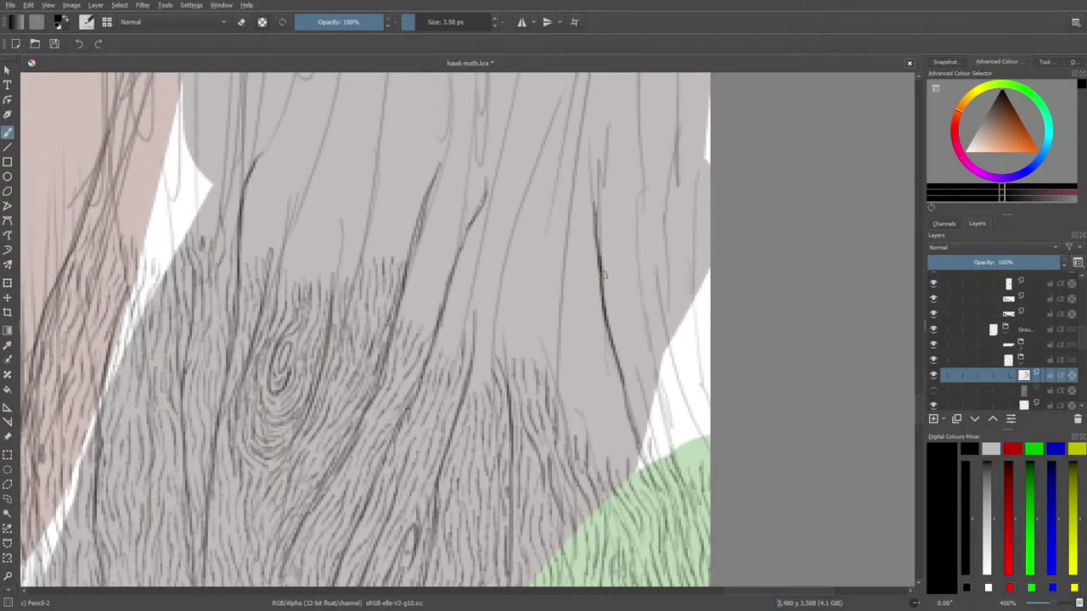
pyautogui.moveTo(633, 377); pyautogui.dragTo(651, 445)
# - Show the brown fill layer again and draw further long bark contours between the dark line and the canvas's right edge
pyautogui.click(933, 390)
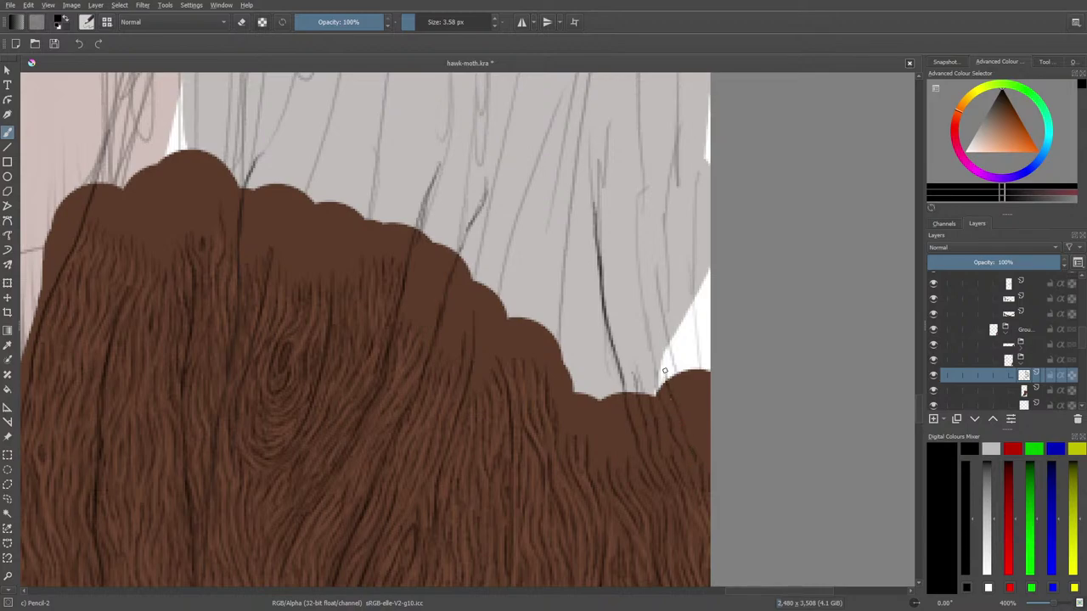
pyautogui.moveTo(659, 303); pyautogui.dragTo(673, 342)
pyautogui.moveTo(667, 180); pyautogui.dragTo(678, 319)
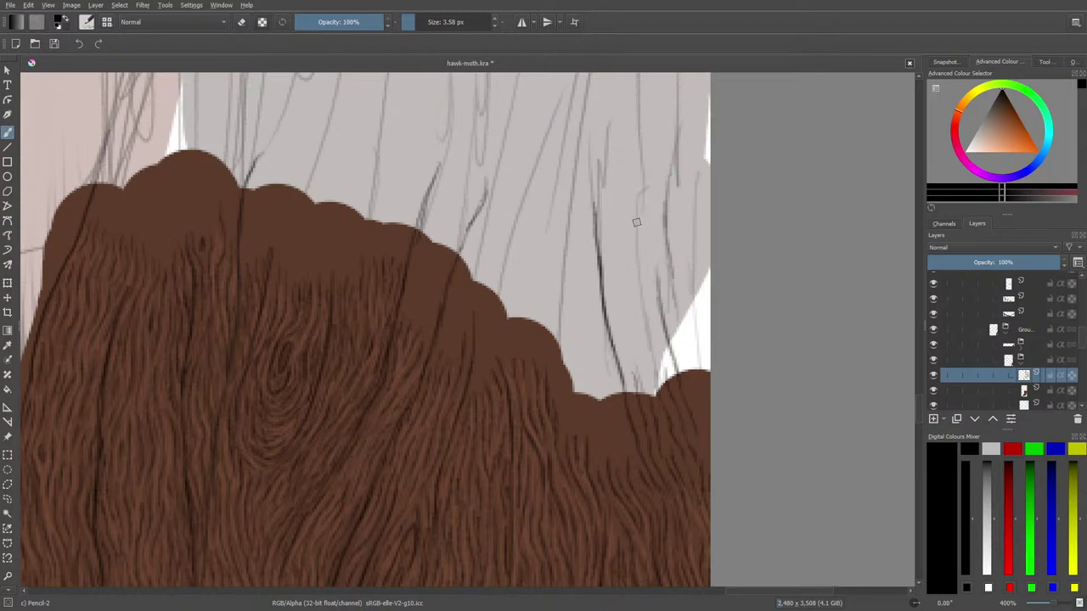
pyautogui.moveTo(636, 223); pyautogui.dragTo(652, 382)
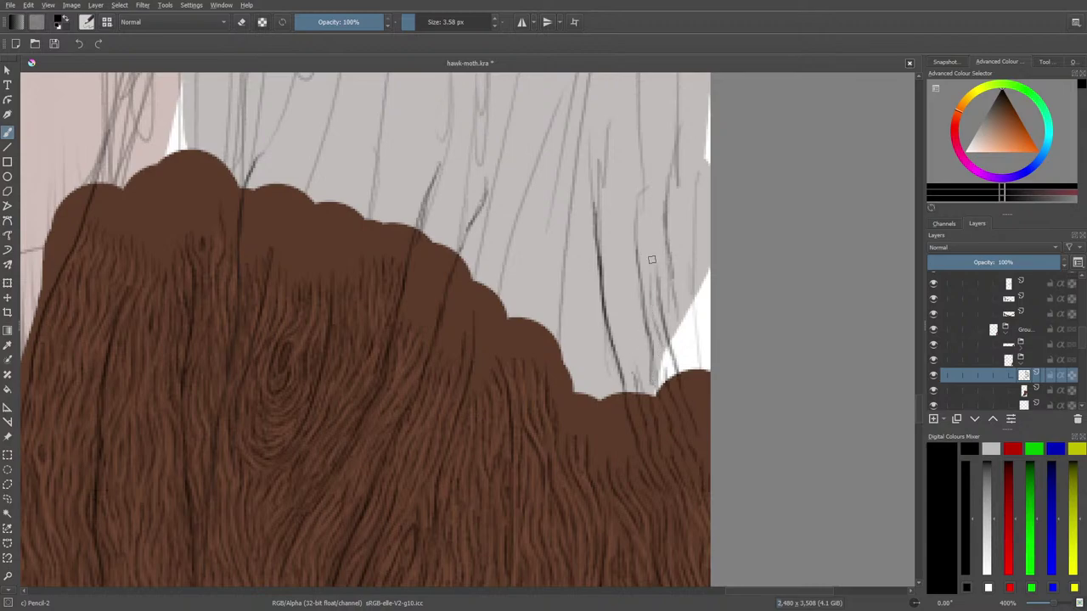
# - Fill the spaces between the right-hand bark contours with short grain strokes, including the white gap at the canvas edge
pyautogui.moveTo(649, 243)
pyautogui.mouseDown()
pyautogui.moveTo(654, 305)
pyautogui.moveTo(659, 255)
pyautogui.moveTo(660, 282)
pyautogui.mouseUp()
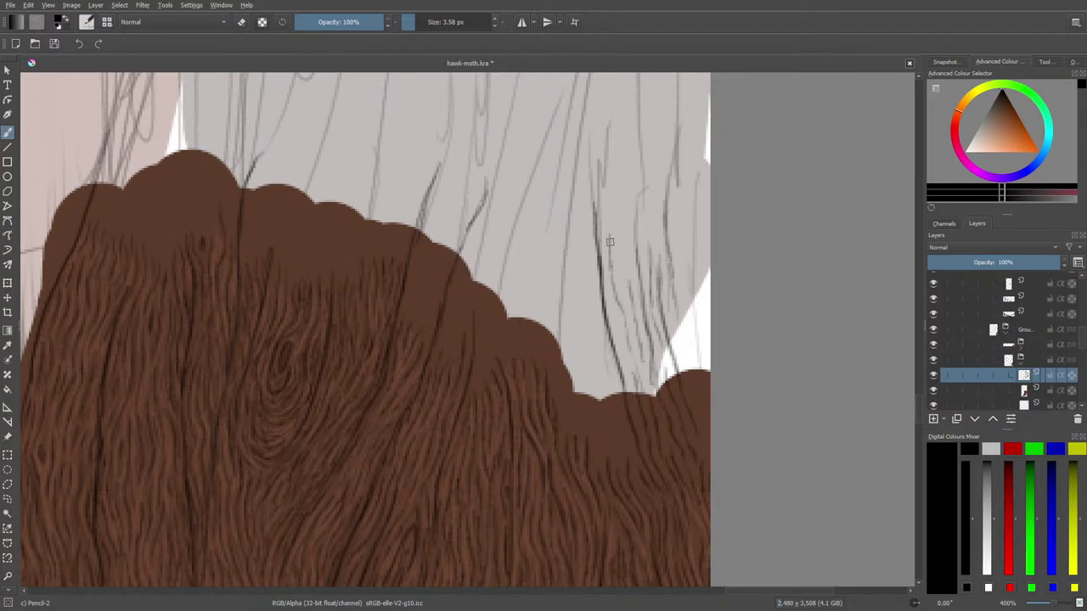
pyautogui.moveTo(621, 238); pyautogui.dragTo(622, 290)
pyautogui.moveTo(701, 259); pyautogui.dragTo(698, 344)
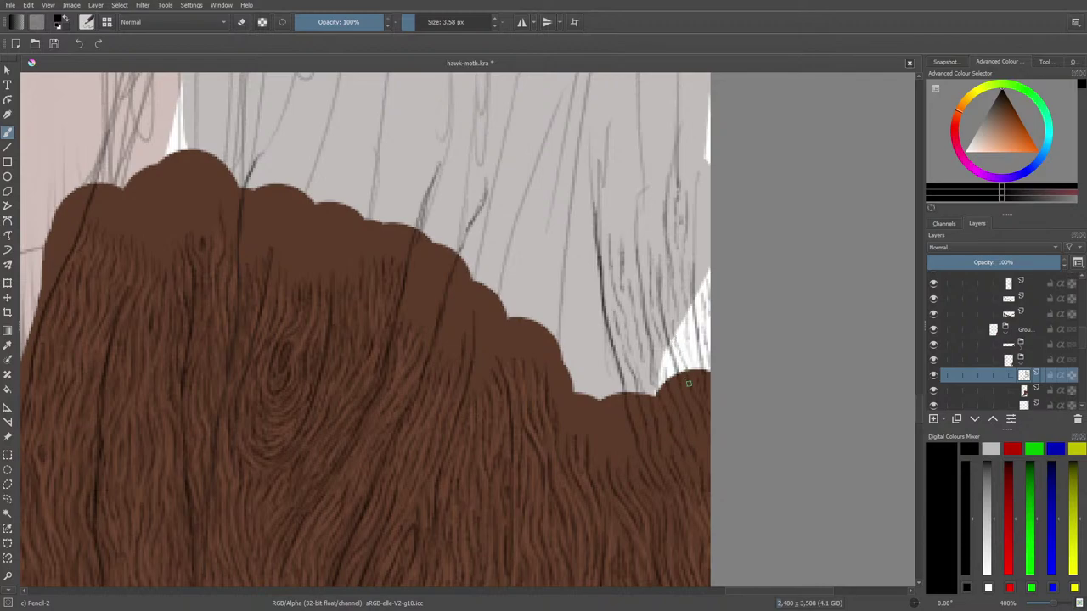
# - Extend the short grain strokes farther up the trunk between the right-hand contours and thicken the texture there
pyautogui.moveTo(921, 416); pyautogui.dragTo(917, 409)
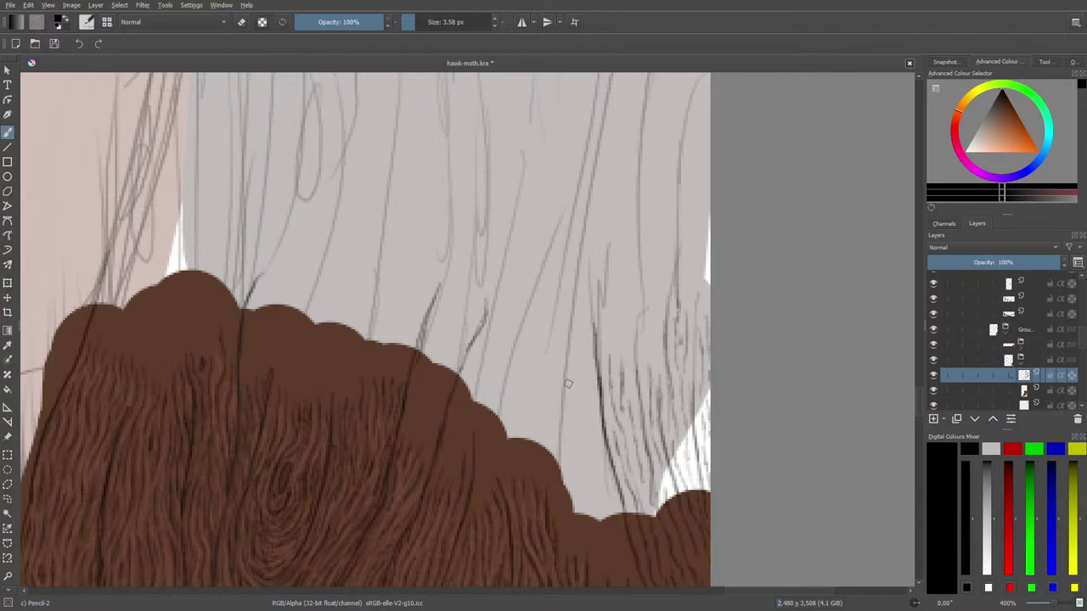
pyautogui.moveTo(607, 328)
pyautogui.mouseDown()
pyautogui.moveTo(595, 292)
pyautogui.moveTo(593, 332)
pyautogui.moveTo(590, 250)
pyautogui.moveTo(609, 259)
pyautogui.moveTo(630, 377)
pyautogui.moveTo(623, 271)
pyautogui.moveTo(623, 321)
pyautogui.mouseUp()
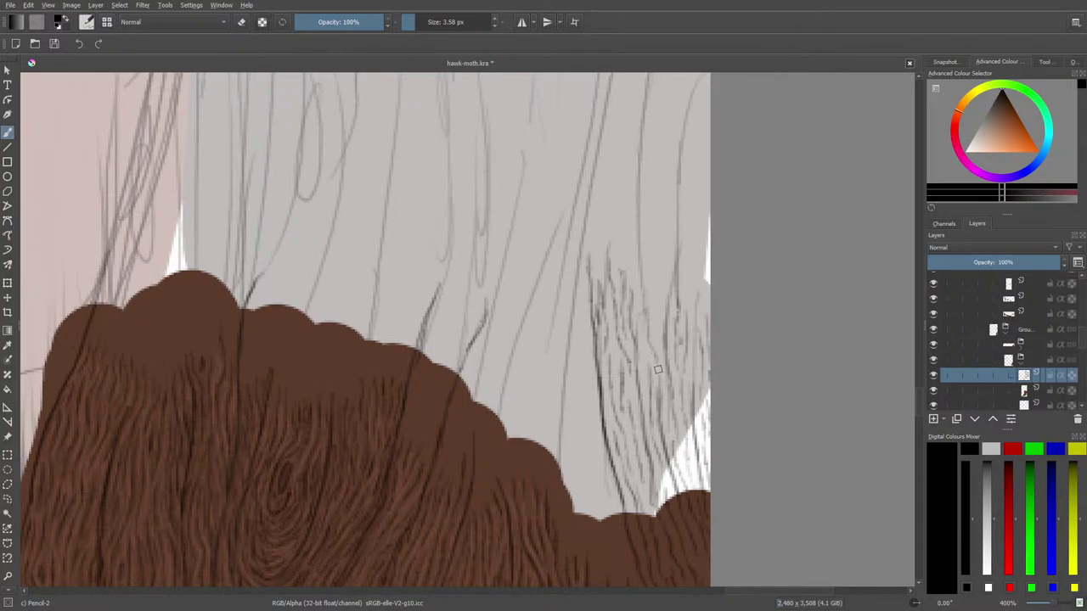
pyautogui.moveTo(657, 330)
pyautogui.mouseDown()
pyautogui.moveTo(655, 268)
pyautogui.moveTo(667, 269)
pyautogui.moveTo(677, 242)
pyautogui.moveTo(676, 289)
pyautogui.mouseUp()
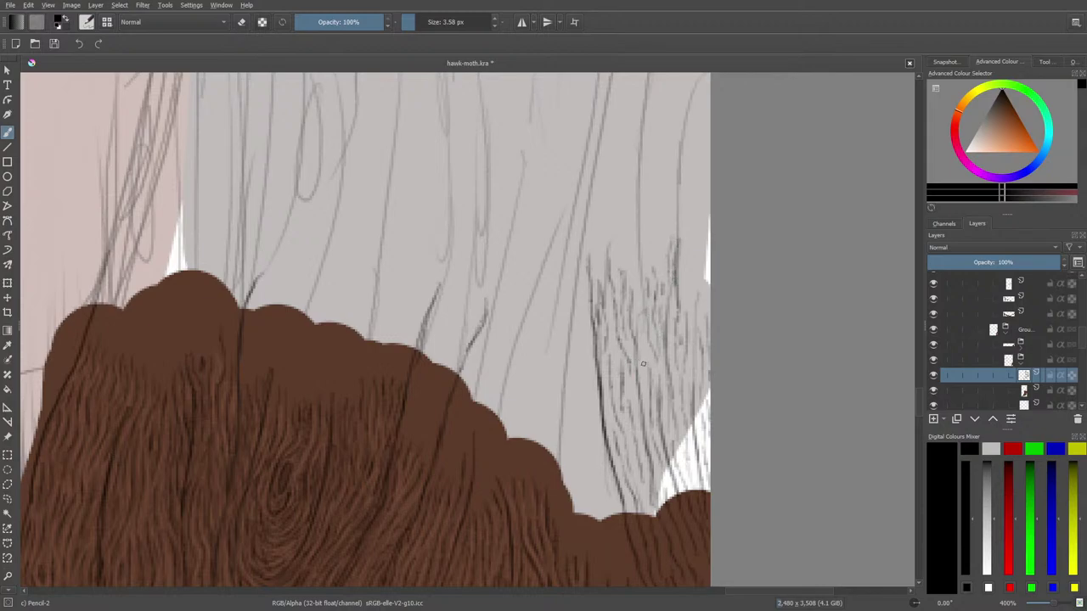
pyautogui.moveTo(643, 363); pyautogui.dragTo(633, 269)
pyautogui.moveTo(611, 345); pyautogui.dragTo(617, 404)
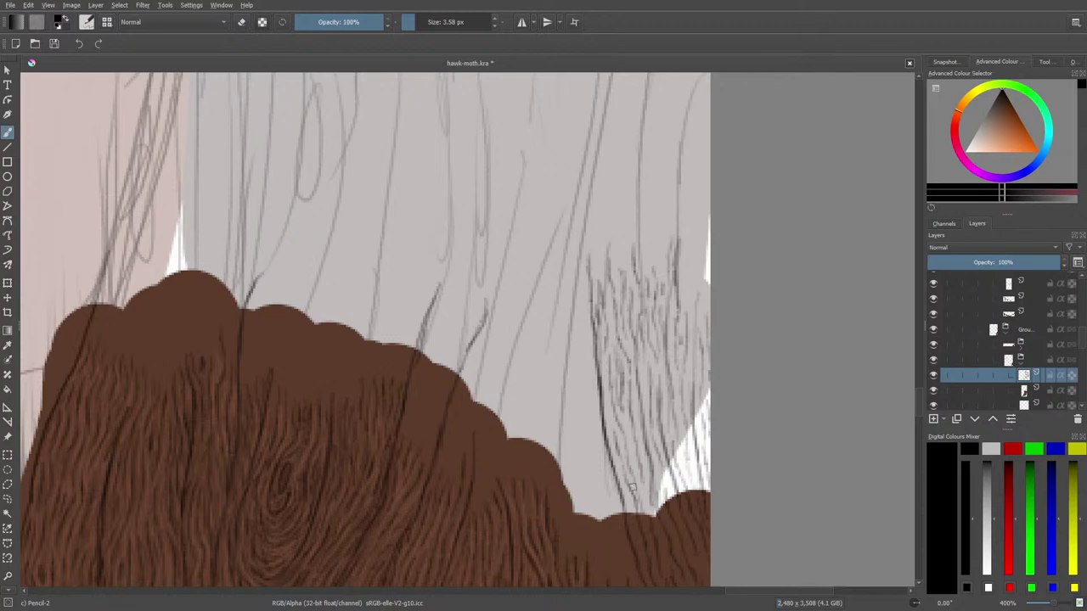
# - Add bark grain strokes along the left side of the long dark contour, just above the brown fill's edge
pyautogui.moveTo(923, 407); pyautogui.dragTo(923, 417)
pyautogui.scroll(1, 921, 418)
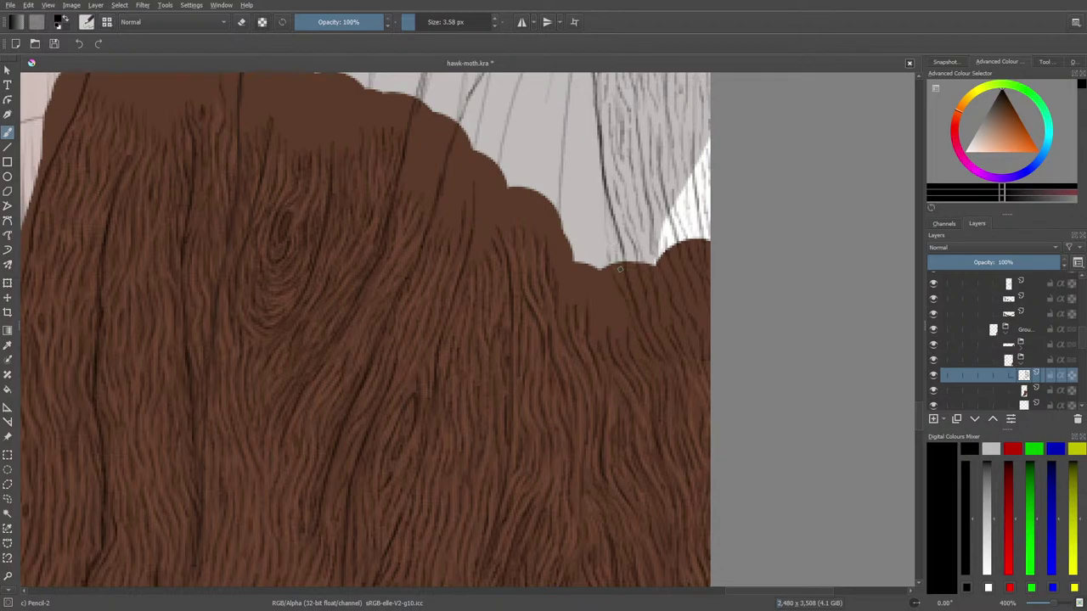
pyautogui.moveTo(618, 256); pyautogui.dragTo(593, 177)
pyautogui.moveTo(615, 237); pyautogui.dragTo(594, 152)
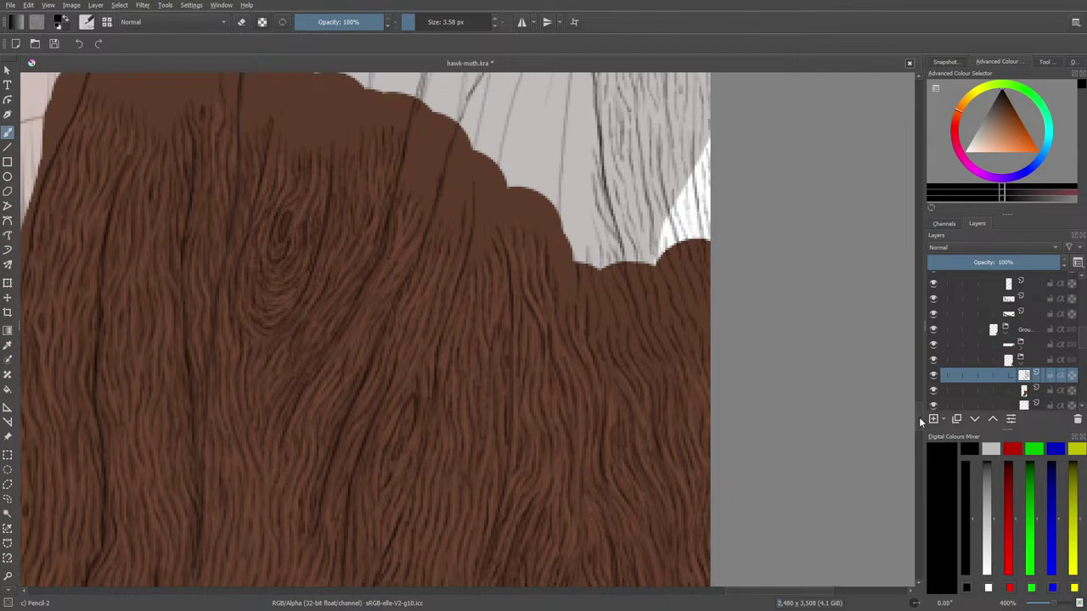
# - Add bark grain strokes left of the long dark contour, continuing along the brown fill's upper edge
pyautogui.scroll(4, 919, 412)
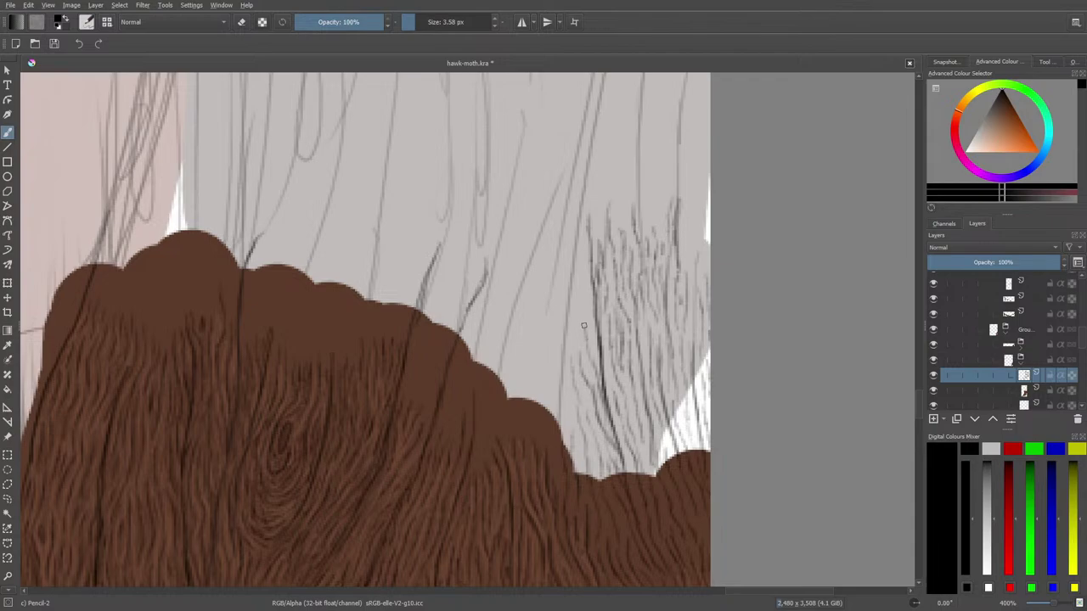
pyautogui.moveTo(583, 320); pyautogui.dragTo(588, 347)
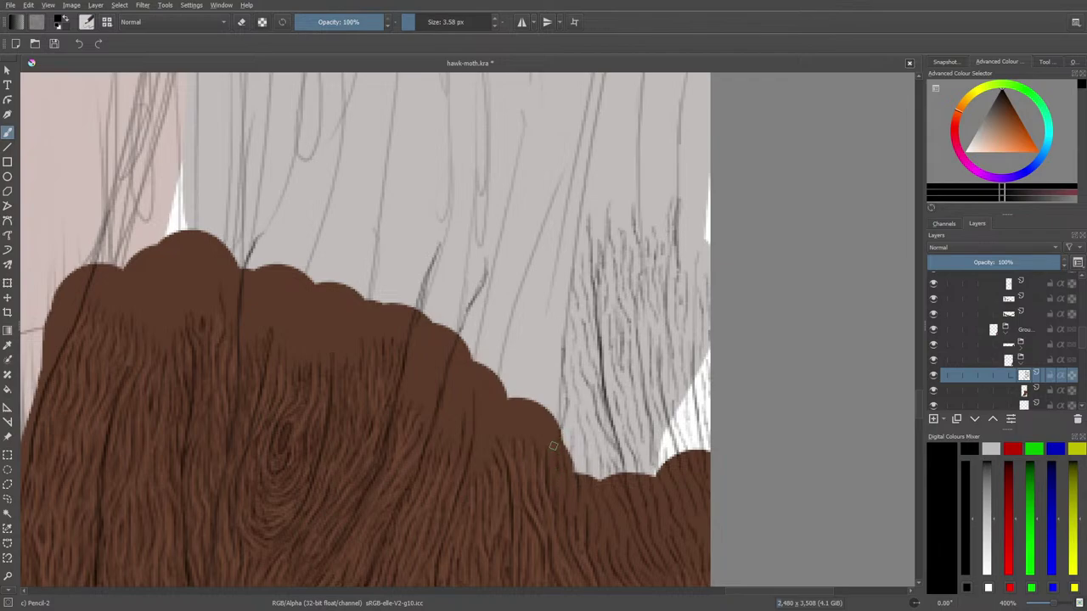
pyautogui.moveTo(554, 430)
pyautogui.mouseDown()
pyautogui.moveTo(549, 367)
pyautogui.moveTo(545, 385)
pyautogui.moveTo(537, 369)
pyautogui.moveTo(542, 402)
pyautogui.mouseUp()
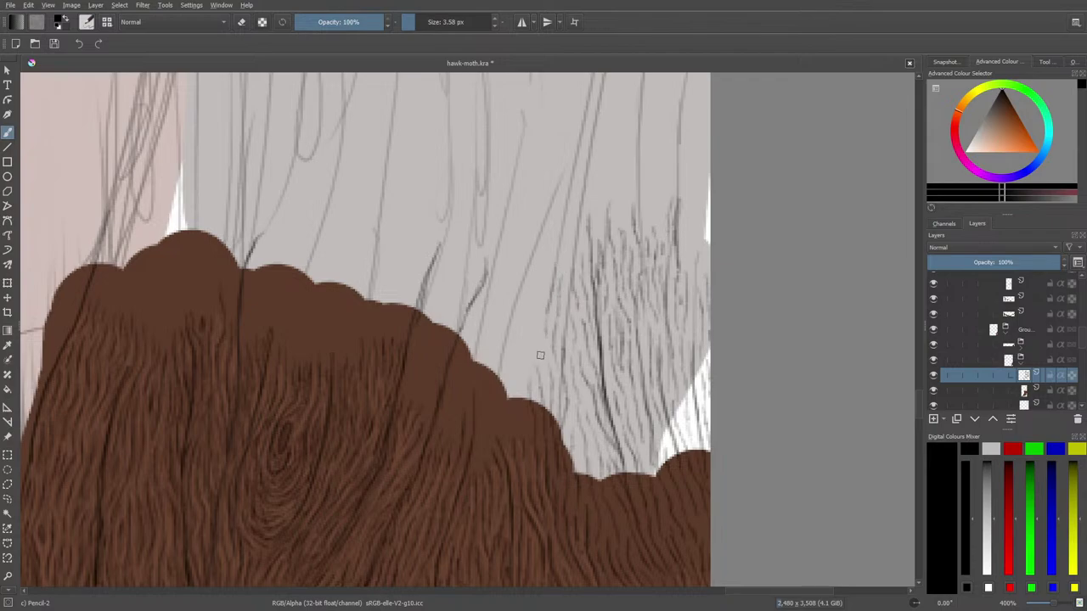
pyautogui.moveTo(537, 365); pyautogui.dragTo(543, 284)
pyautogui.moveTo(528, 336); pyautogui.dragTo(519, 380)
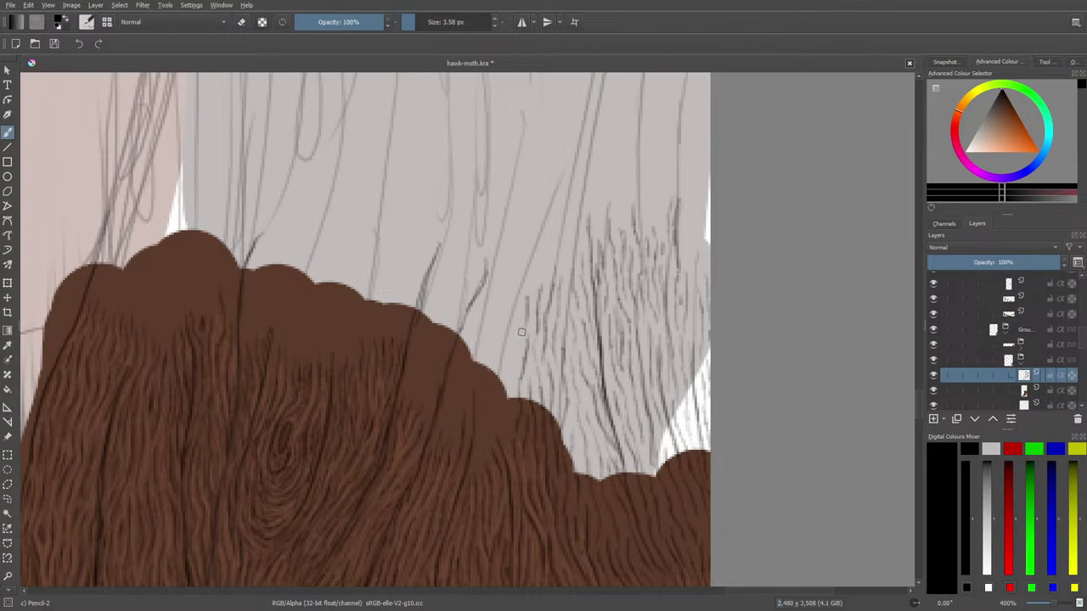
# - Continue the short grain strokes leftward above the brown fill until they reach the nearest short slanted dark line
pyautogui.moveTo(522, 332); pyautogui.dragTo(506, 394)
pyautogui.moveTo(498, 373)
pyautogui.mouseDown()
pyautogui.moveTo(496, 337)
pyautogui.moveTo(511, 290)
pyautogui.moveTo(503, 368)
pyautogui.mouseUp()
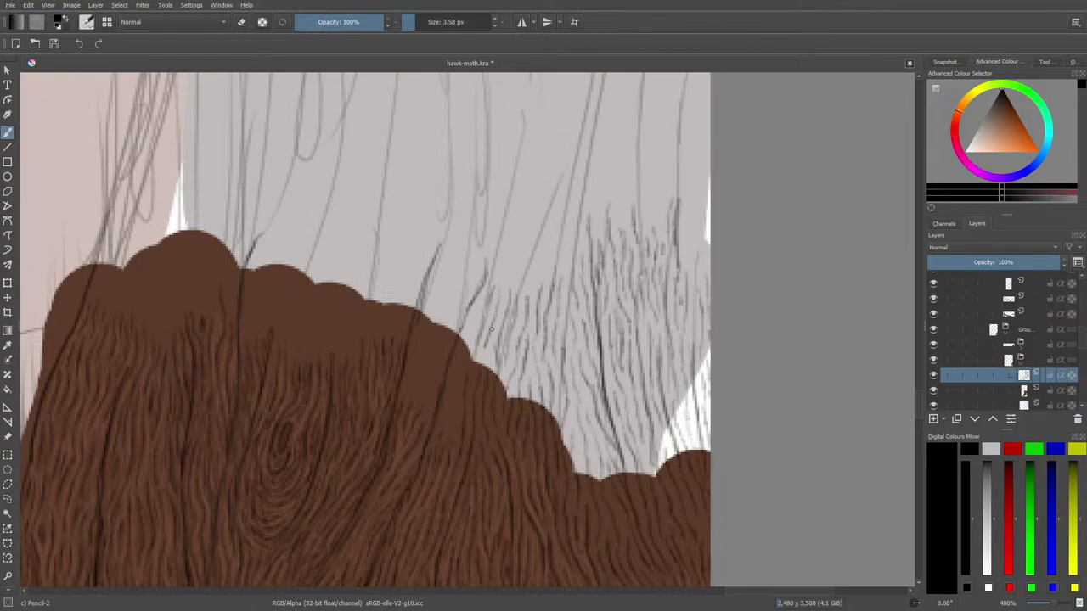
pyautogui.moveTo(475, 315); pyautogui.dragTo(471, 341)
pyautogui.moveTo(919, 414); pyautogui.dragTo(919, 399)
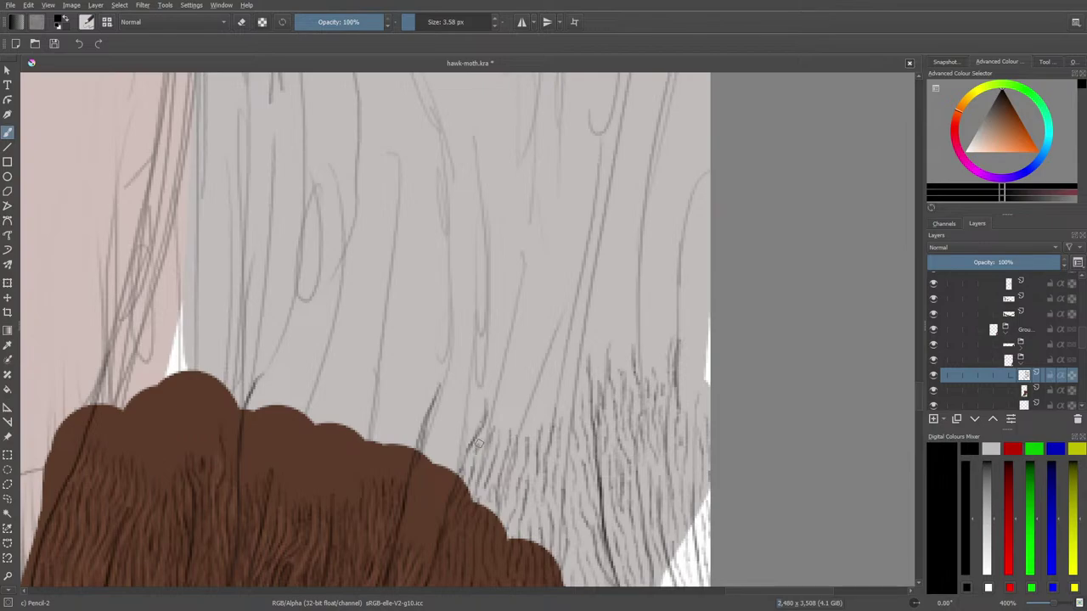
pyautogui.moveTo(482, 423); pyautogui.dragTo(500, 372)
# - Fill the area around the two short slanted dark lines with grain and carry the strokes into the bare brown edge beside them
pyautogui.moveTo(919, 401)
pyautogui.mouseDown()
pyautogui.moveTo(919, 418)
pyautogui.moveTo(921, 403)
pyautogui.mouseUp()
pyautogui.moveTo(737, 594); pyautogui.dragTo(678, 597)
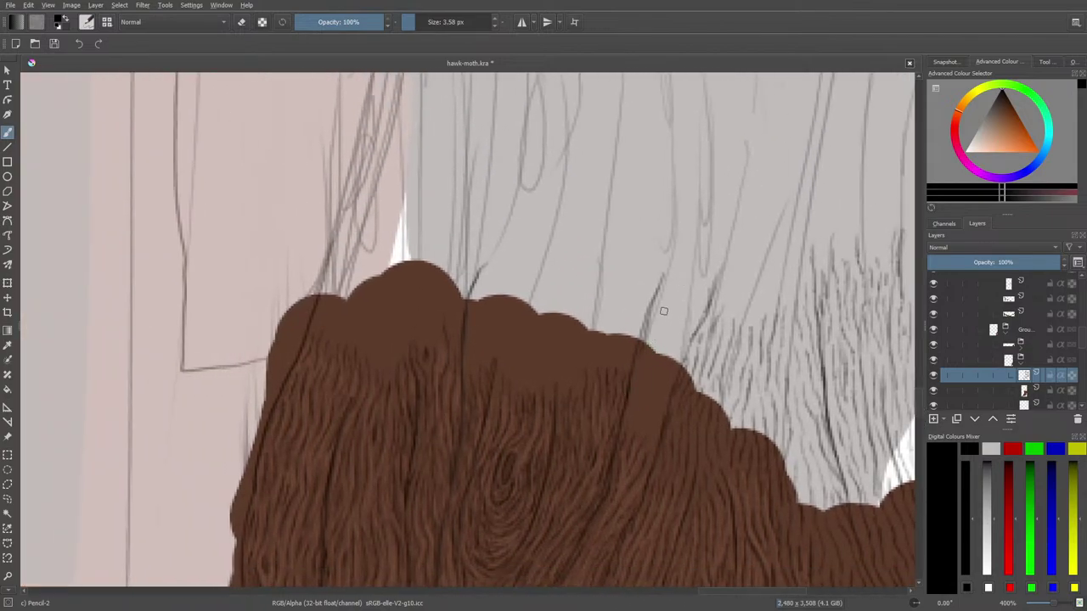
pyautogui.moveTo(661, 306)
pyautogui.mouseDown()
pyautogui.moveTo(643, 348)
pyautogui.moveTo(653, 312)
pyautogui.moveTo(666, 313)
pyautogui.moveTo(656, 349)
pyautogui.mouseUp()
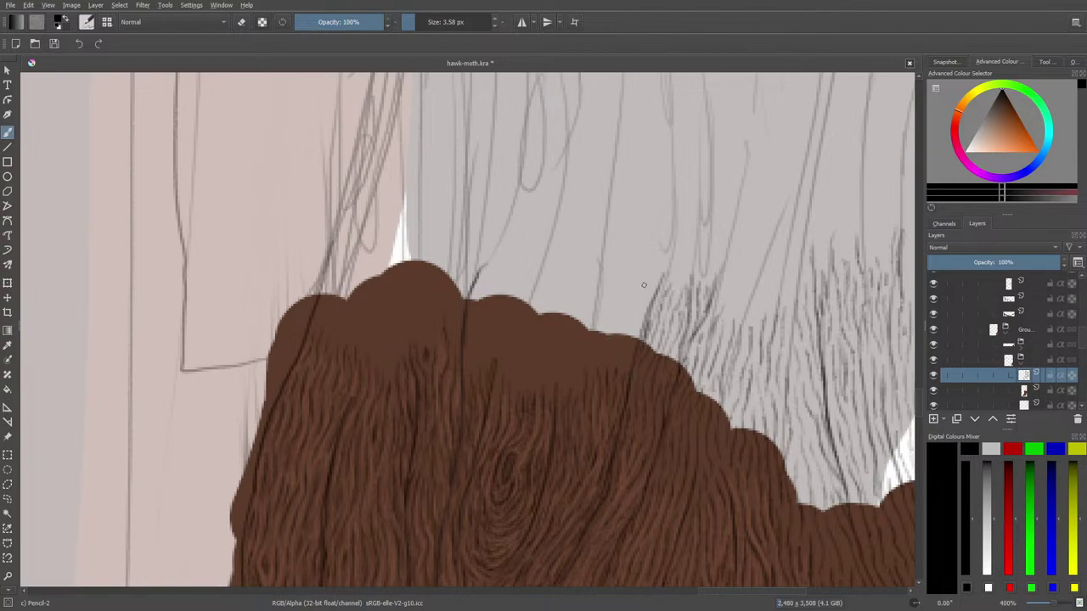
pyautogui.moveTo(649, 286)
pyautogui.mouseDown()
pyautogui.moveTo(628, 346)
pyautogui.moveTo(640, 289)
pyautogui.moveTo(630, 319)
pyautogui.mouseUp()
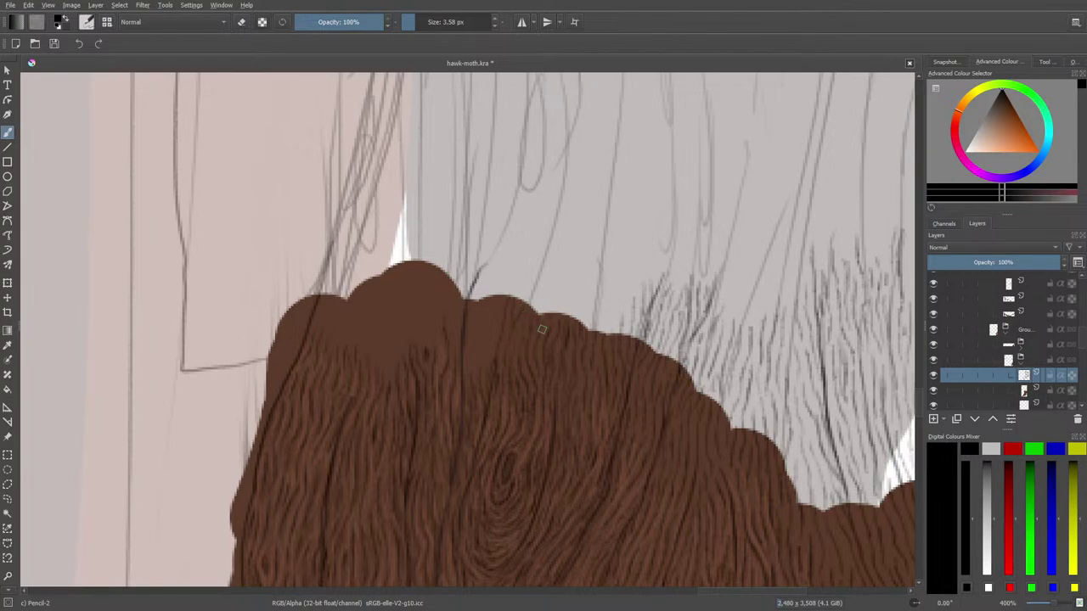
# - Draw a slanted contour above the brown fill's middle lobes and fill grain strokes between it and the existing bark texture
pyautogui.moveTo(523, 298)
pyautogui.mouseDown()
pyautogui.moveTo(552, 278)
pyautogui.moveTo(537, 304)
pyautogui.moveTo(541, 271)
pyautogui.moveTo(531, 304)
pyautogui.mouseUp()
pyautogui.moveTo(552, 241)
pyautogui.mouseDown()
pyautogui.moveTo(539, 294)
pyautogui.moveTo(545, 246)
pyautogui.moveTo(554, 279)
pyautogui.moveTo(563, 249)
pyautogui.moveTo(550, 316)
pyautogui.moveTo(568, 276)
pyautogui.moveTo(563, 310)
pyautogui.mouseUp()
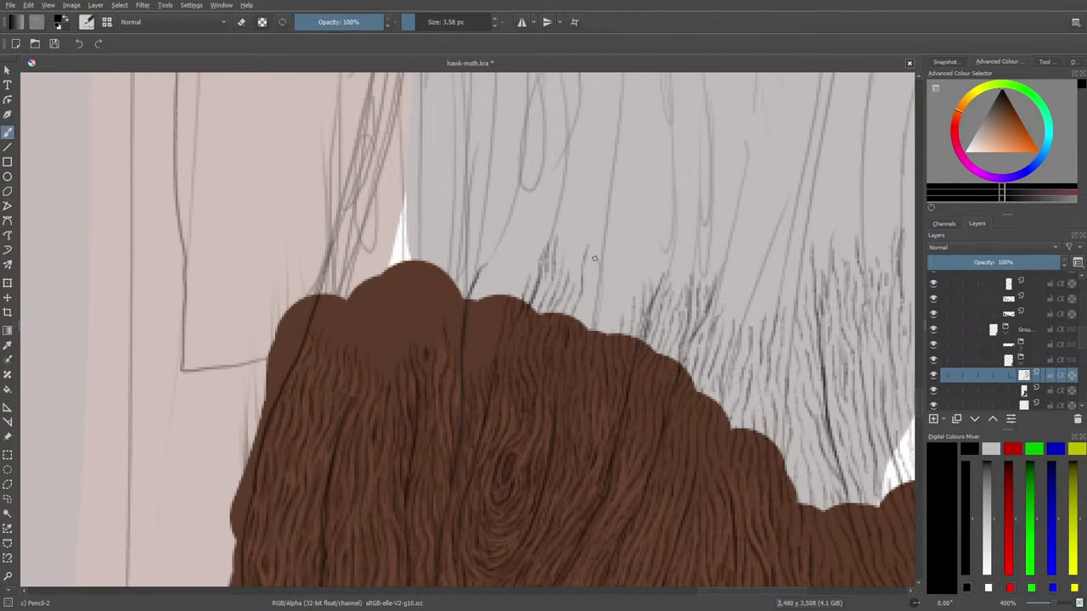
pyautogui.moveTo(591, 251); pyautogui.dragTo(582, 316)
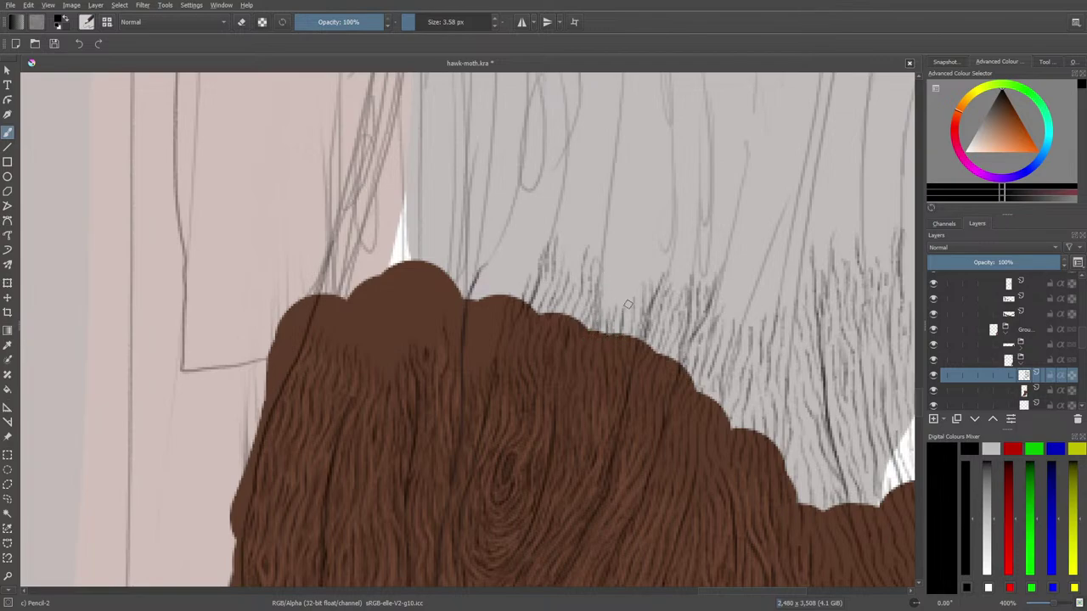
pyautogui.moveTo(627, 309)
pyautogui.mouseDown()
pyautogui.moveTo(631, 267)
pyautogui.moveTo(646, 271)
pyautogui.moveTo(651, 252)
pyautogui.moveTo(657, 262)
pyautogui.moveTo(671, 247)
pyautogui.moveTo(669, 192)
pyautogui.mouseUp()
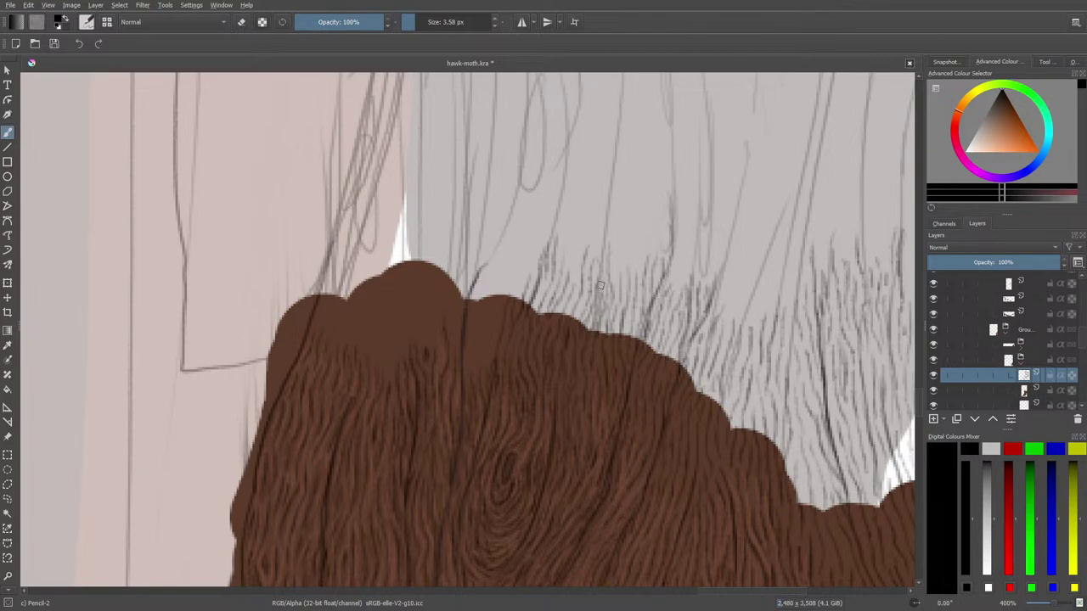
# - Extend the grain upward as a narrow column between the two middle sketch lines, darkening its side contours
pyautogui.moveTo(919, 400); pyautogui.dragTo(919, 391)
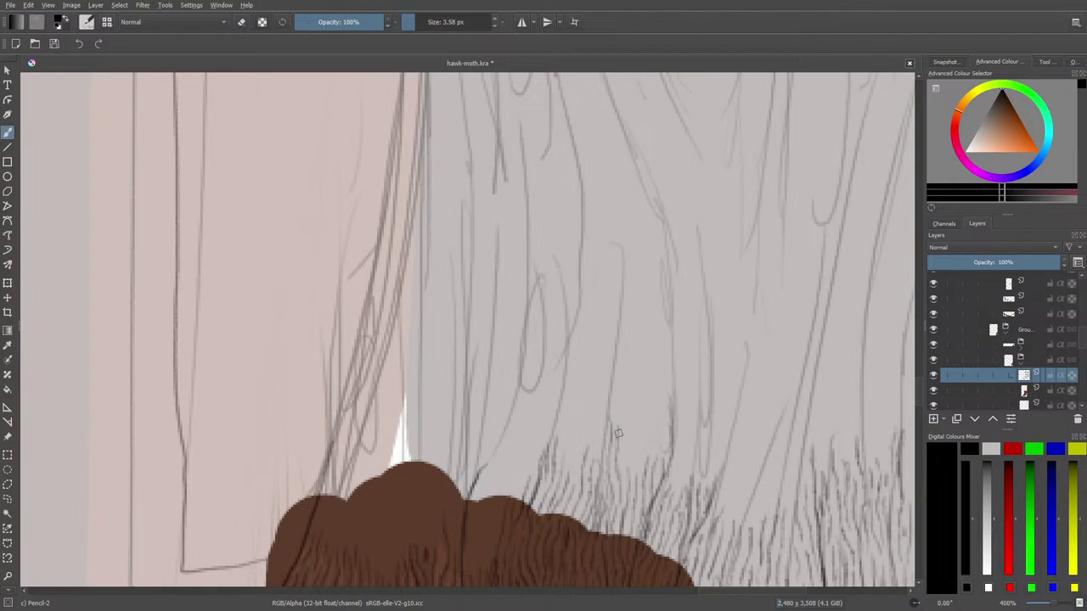
pyautogui.moveTo(619, 433)
pyautogui.mouseDown()
pyautogui.moveTo(614, 414)
pyautogui.moveTo(624, 463)
pyautogui.moveTo(628, 417)
pyautogui.moveTo(639, 453)
pyautogui.moveTo(654, 431)
pyautogui.mouseUp()
pyautogui.moveTo(646, 410); pyautogui.dragTo(639, 440)
pyautogui.moveTo(668, 408); pyautogui.dragTo(669, 460)
pyautogui.moveTo(642, 430)
pyautogui.mouseDown()
pyautogui.moveTo(640, 361)
pyautogui.moveTo(644, 396)
pyautogui.mouseUp()
pyautogui.moveTo(661, 409)
pyautogui.mouseDown()
pyautogui.moveTo(667, 369)
pyautogui.moveTo(670, 424)
pyautogui.moveTo(607, 394)
pyautogui.moveTo(616, 346)
pyautogui.mouseUp()
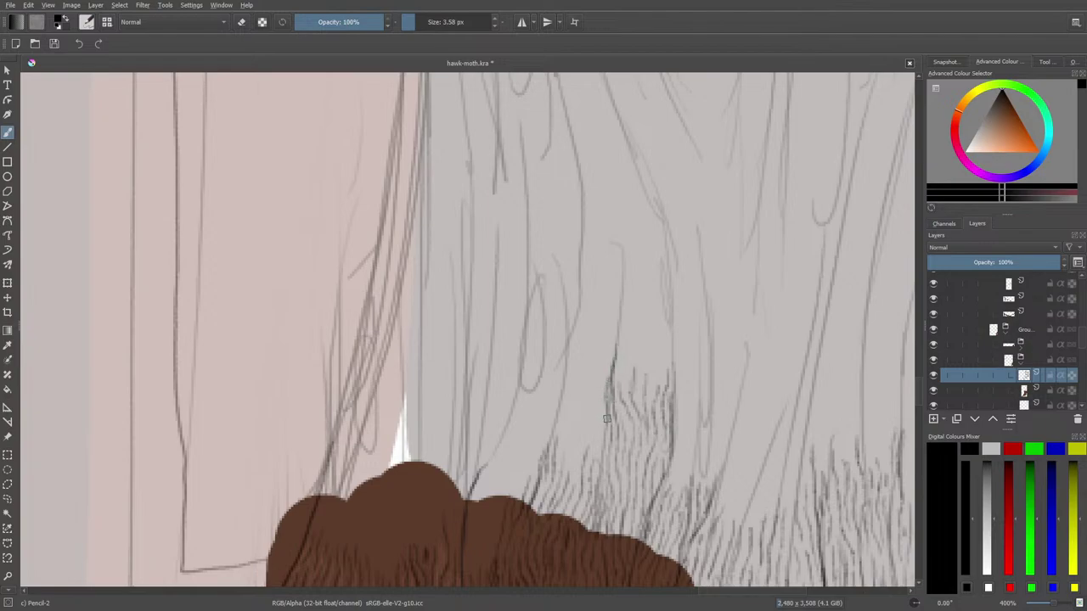
# - Lengthen the grain column up to the top of the curved sketch line and darken its right-hand contour
pyautogui.moveTo(621, 394)
pyautogui.mouseDown()
pyautogui.moveTo(624, 333)
pyautogui.moveTo(614, 336)
pyautogui.moveTo(623, 371)
pyautogui.moveTo(628, 315)
pyautogui.mouseUp()
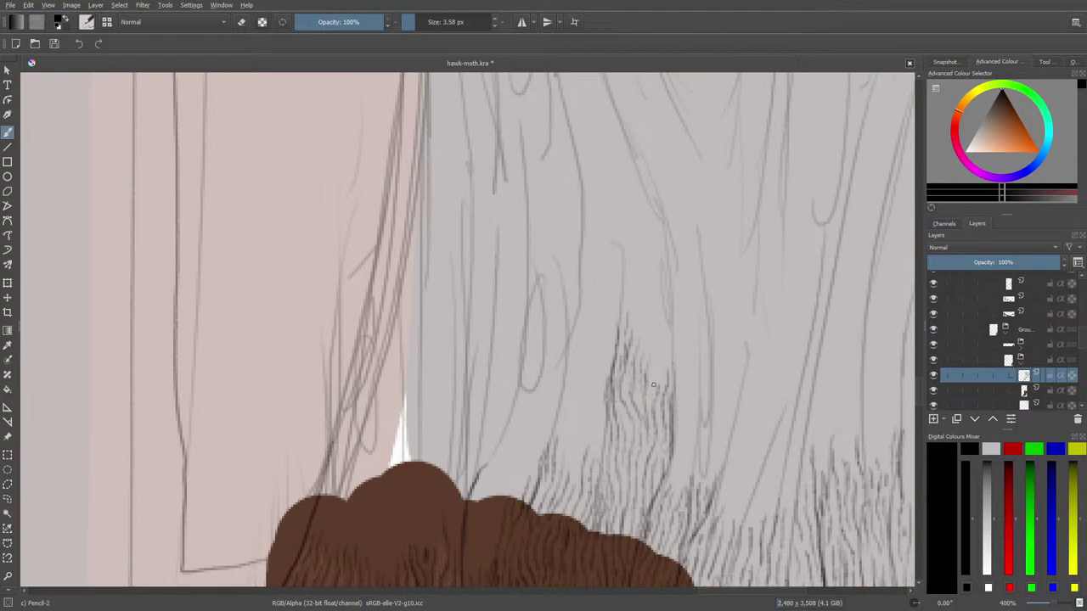
pyautogui.moveTo(653, 389)
pyautogui.mouseDown()
pyautogui.moveTo(657, 335)
pyautogui.moveTo(662, 381)
pyautogui.moveTo(669, 346)
pyautogui.moveTo(672, 369)
pyautogui.moveTo(663, 316)
pyautogui.moveTo(687, 331)
pyautogui.moveTo(674, 348)
pyautogui.moveTo(671, 272)
pyautogui.mouseUp()
pyautogui.moveTo(661, 333)
pyautogui.mouseDown()
pyautogui.moveTo(656, 280)
pyautogui.moveTo(669, 327)
pyautogui.moveTo(666, 245)
pyautogui.mouseUp()
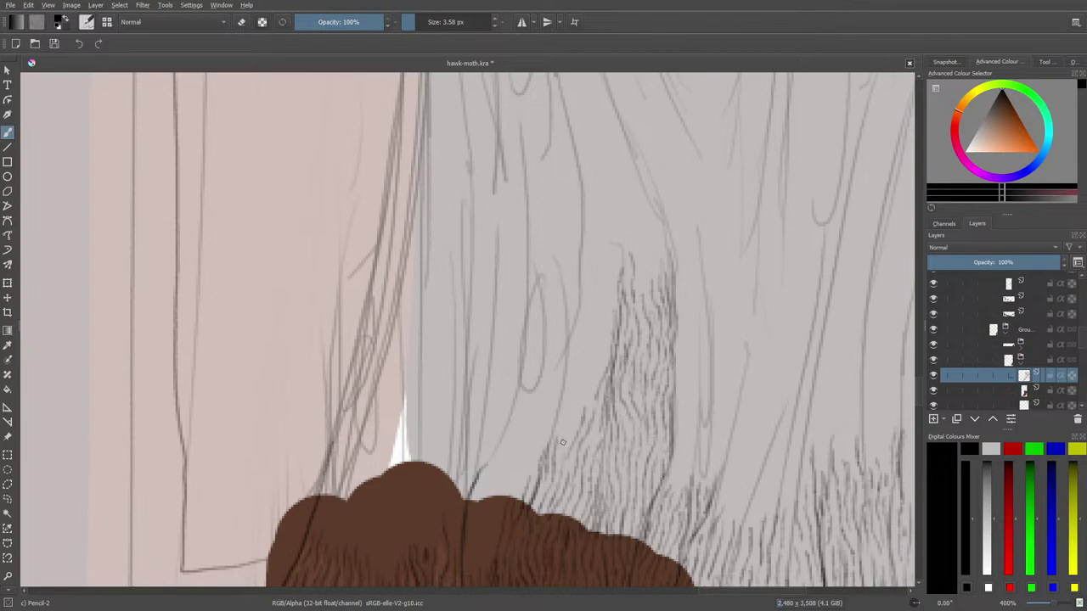
# - Trace the long sketch line left of the grain column in dark, fill the strip between them, and extend the column's upper tips
pyautogui.moveTo(561, 435)
pyautogui.mouseDown()
pyautogui.moveTo(579, 224)
pyautogui.moveTo(568, 319)
pyautogui.mouseUp()
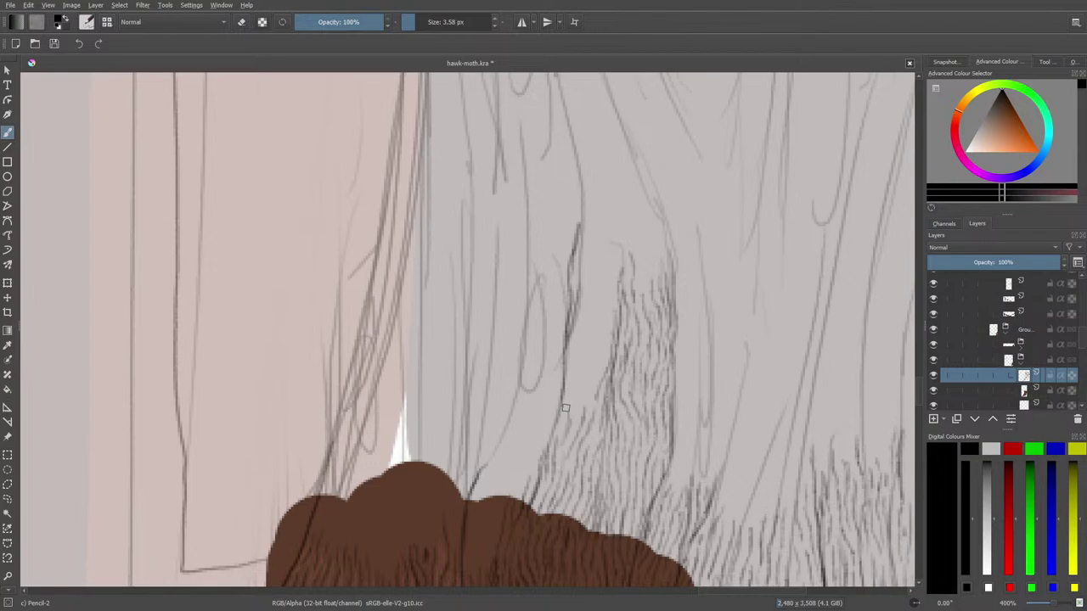
pyautogui.moveTo(570, 427)
pyautogui.mouseDown()
pyautogui.moveTo(585, 287)
pyautogui.moveTo(585, 376)
pyautogui.moveTo(591, 312)
pyautogui.mouseUp()
pyautogui.moveTo(585, 382)
pyautogui.mouseDown()
pyautogui.moveTo(581, 403)
pyautogui.moveTo(603, 313)
pyautogui.moveTo(598, 346)
pyautogui.moveTo(599, 330)
pyautogui.moveTo(608, 339)
pyautogui.moveTo(612, 268)
pyautogui.moveTo(604, 309)
pyautogui.moveTo(592, 219)
pyautogui.moveTo(578, 266)
pyautogui.mouseUp()
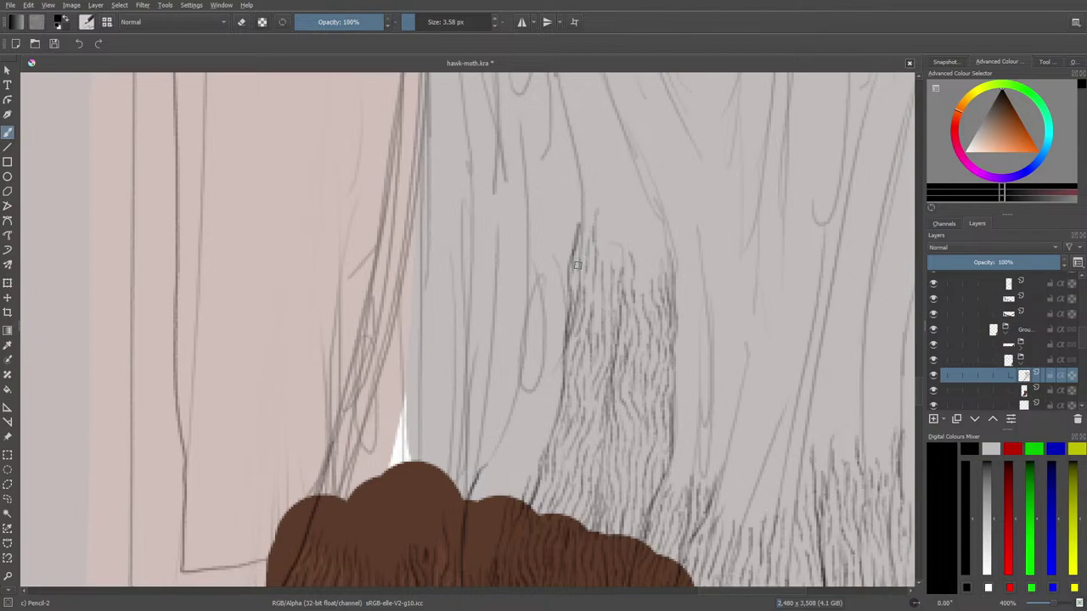
pyautogui.moveTo(918, 398); pyautogui.dragTo(921, 368)
pyautogui.scroll(-5, 921, 371)
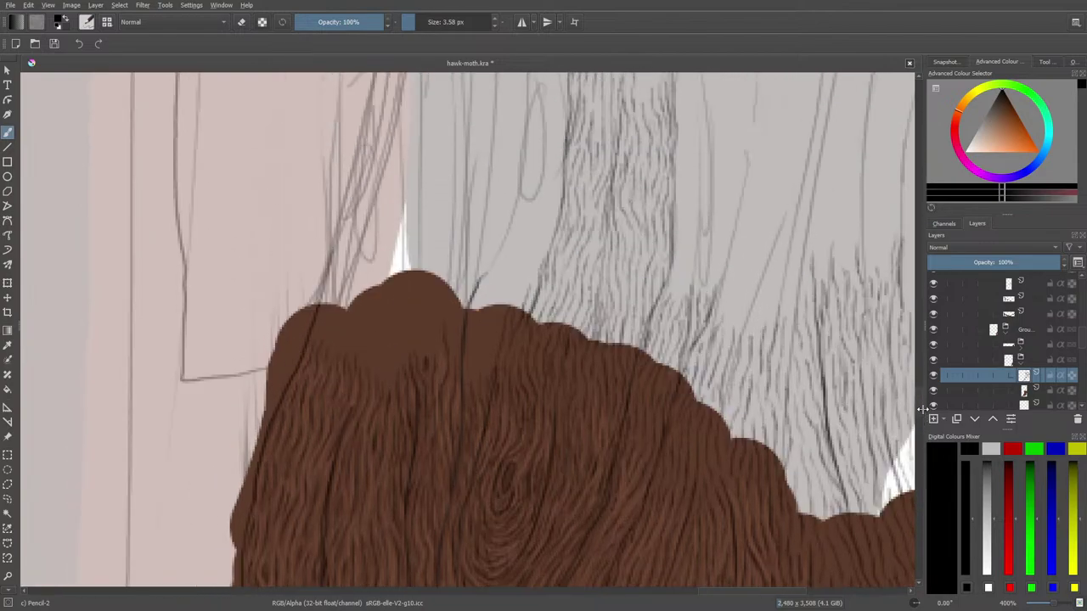
pyautogui.scroll(2, 922, 406)
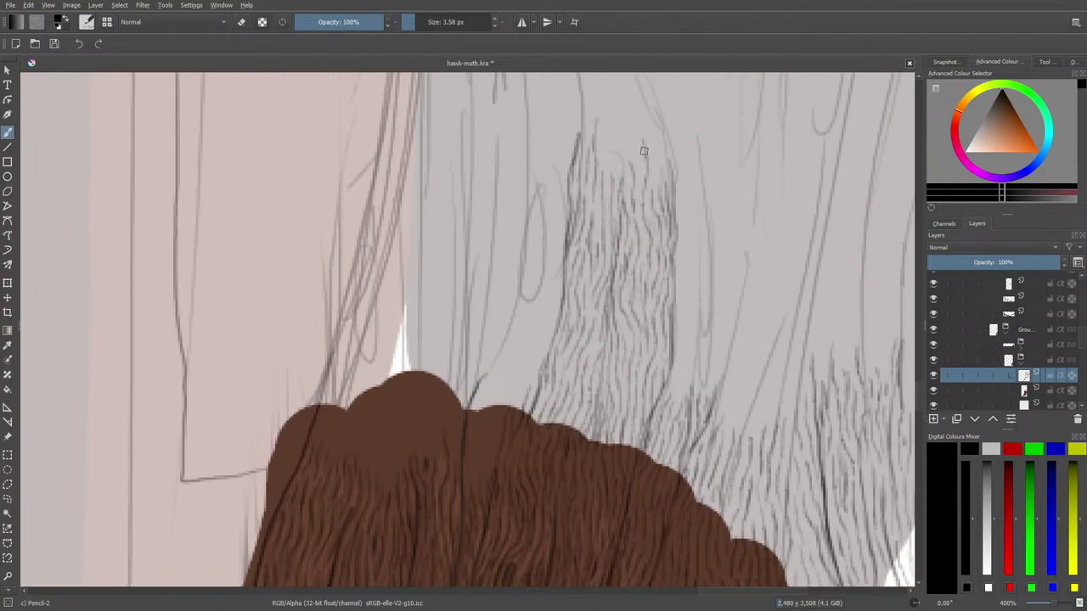
pyautogui.moveTo(637, 155)
pyautogui.mouseDown()
pyautogui.moveTo(653, 187)
pyautogui.moveTo(676, 165)
pyautogui.mouseUp()
# - Draw a ringed wood knot inside the elongated oval sketch and a dark contour from the brown fill's edge up past it
pyautogui.moveTo(527, 200); pyautogui.dragTo(521, 254)
pyautogui.moveTo(535, 216)
pyautogui.mouseDown()
pyautogui.moveTo(530, 297)
pyautogui.moveTo(550, 240)
pyautogui.moveTo(532, 302)
pyautogui.moveTo(552, 219)
pyautogui.moveTo(553, 257)
pyautogui.moveTo(547, 195)
pyautogui.moveTo(541, 276)
pyautogui.moveTo(536, 261)
pyautogui.moveTo(522, 276)
pyautogui.moveTo(481, 381)
pyautogui.mouseUp()
pyautogui.moveTo(515, 336); pyautogui.dragTo(544, 116)
pyautogui.moveTo(538, 159)
pyautogui.mouseDown()
pyautogui.moveTo(540, 134)
pyautogui.moveTo(525, 194)
pyautogui.moveTo(544, 125)
pyautogui.moveTo(538, 155)
pyautogui.moveTo(535, 92)
pyautogui.mouseUp()
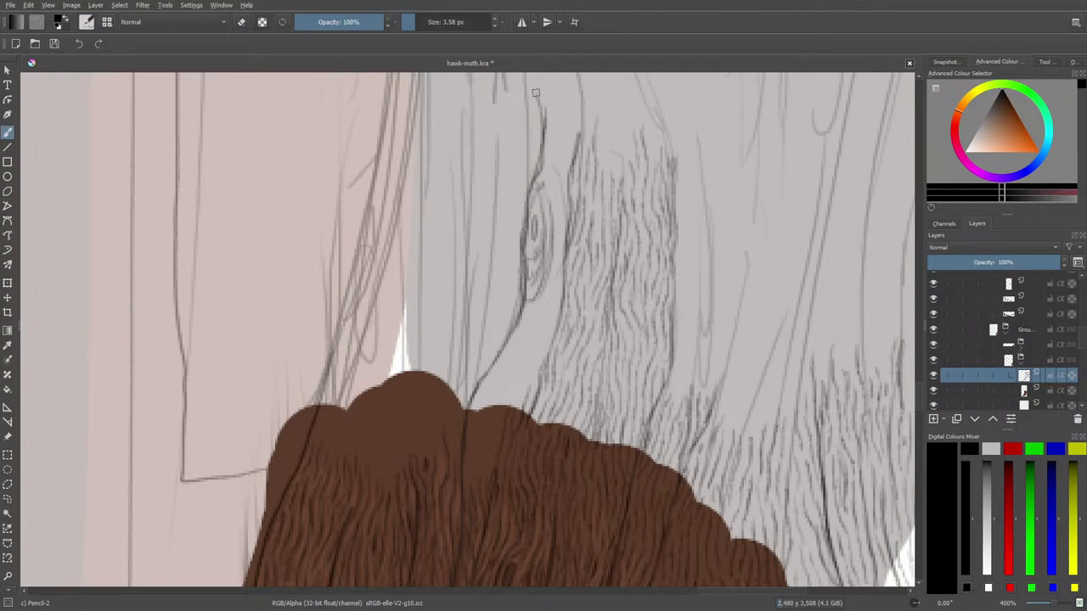
pyautogui.scroll(5, 916, 389)
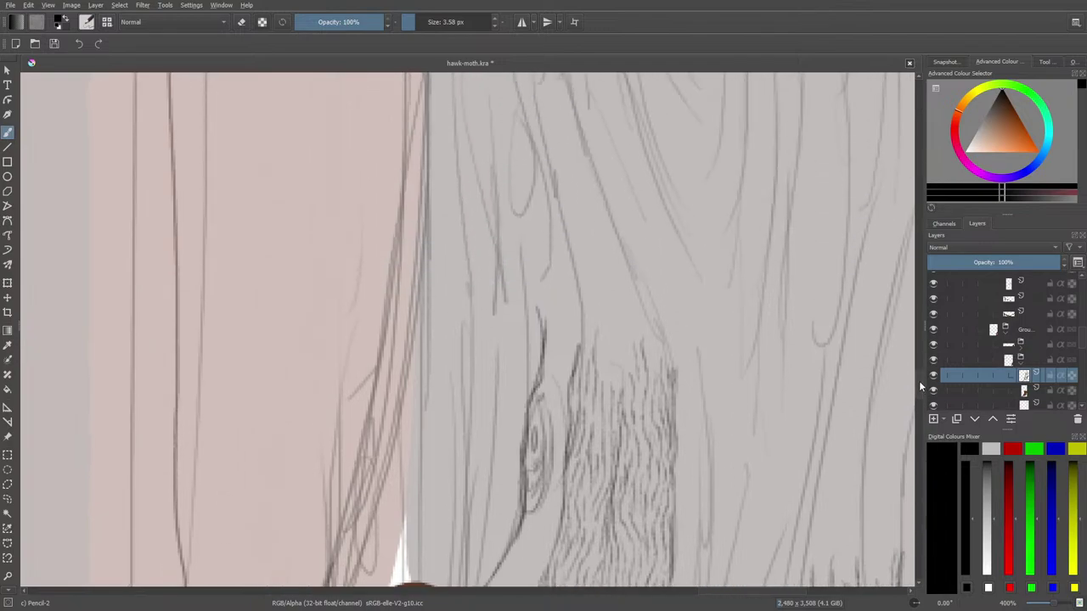
pyautogui.moveTo(541, 350); pyautogui.dragTo(534, 303)
# - Fill the space between the knot's dark contour and the grain column with short strokes, wrapping them around the knot
pyautogui.scroll(-5, 916, 390)
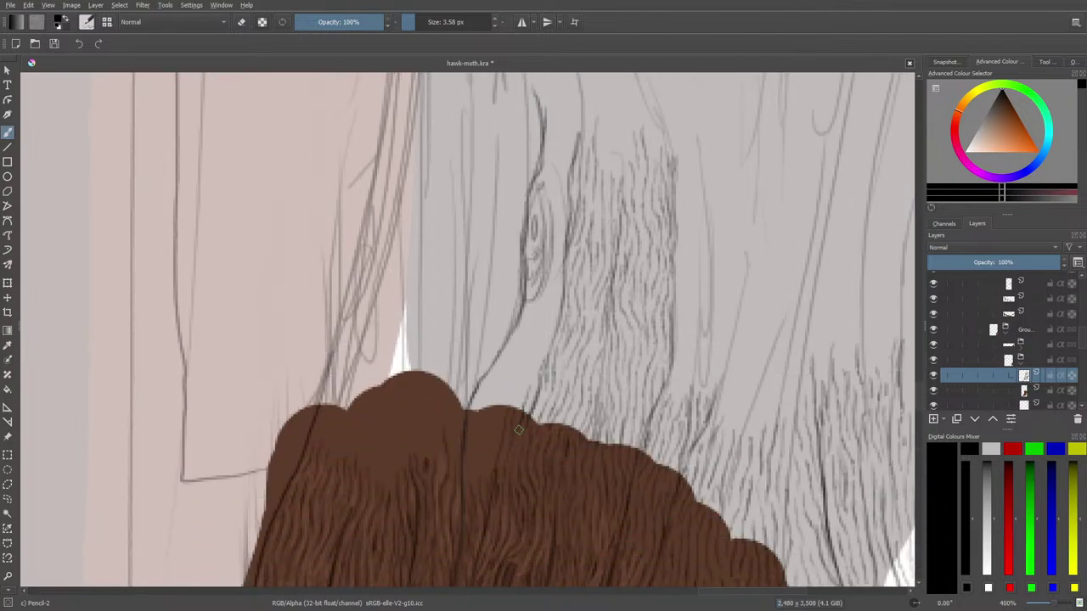
pyautogui.moveTo(518, 427); pyautogui.dragTo(522, 388)
pyautogui.moveTo(548, 348); pyautogui.dragTo(555, 308)
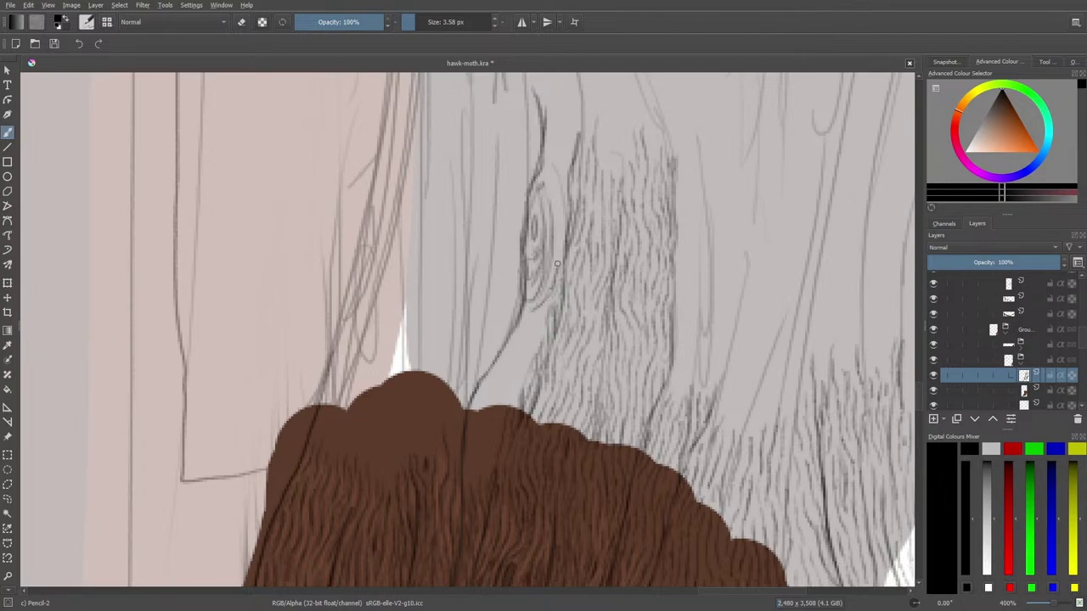
pyautogui.moveTo(564, 200)
pyautogui.mouseDown()
pyautogui.moveTo(562, 237)
pyautogui.moveTo(554, 184)
pyautogui.moveTo(556, 194)
pyautogui.moveTo(554, 161)
pyautogui.mouseUp()
pyautogui.moveTo(564, 199)
pyautogui.mouseDown()
pyautogui.moveTo(567, 131)
pyautogui.moveTo(560, 159)
pyautogui.moveTo(554, 124)
pyautogui.moveTo(543, 183)
pyautogui.mouseUp()
pyautogui.moveTo(549, 241); pyautogui.dragTo(547, 253)
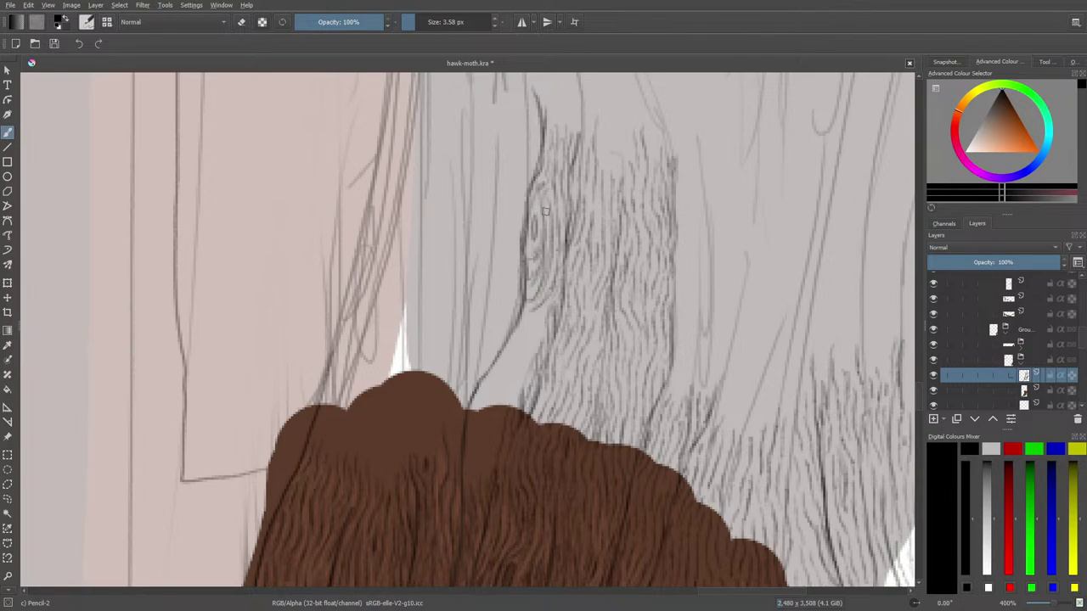
pyautogui.moveTo(548, 181); pyautogui.dragTo(552, 204)
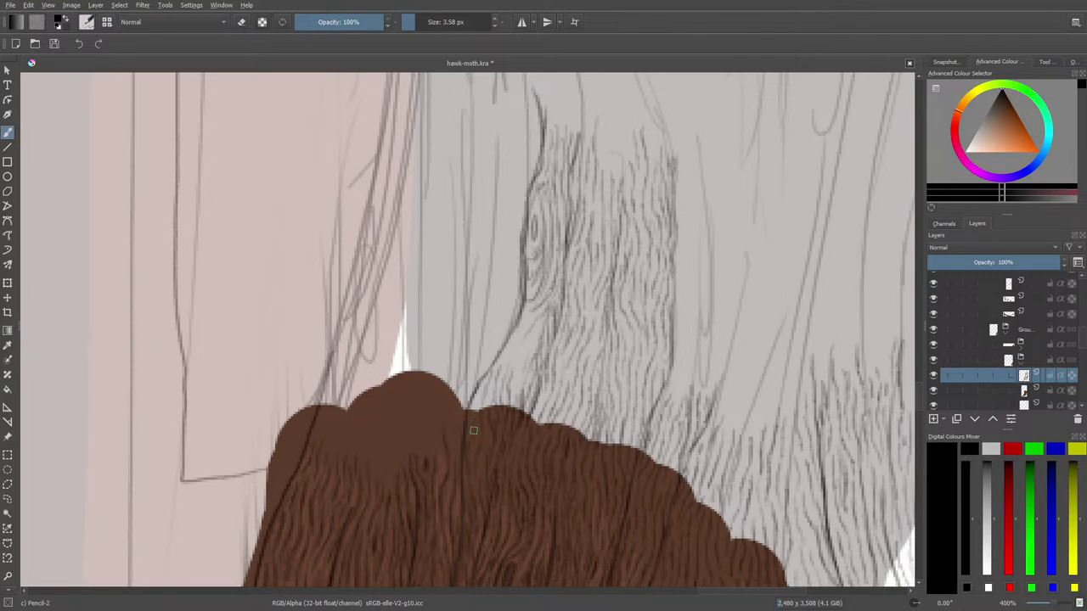
pyautogui.moveTo(473, 431); pyautogui.dragTo(474, 409)
pyautogui.moveTo(431, 146); pyautogui.dragTo(427, 230)
pyautogui.moveTo(421, 147); pyautogui.dragTo(409, 268)
pyautogui.moveTo(436, 226); pyautogui.dragTo(419, 291)
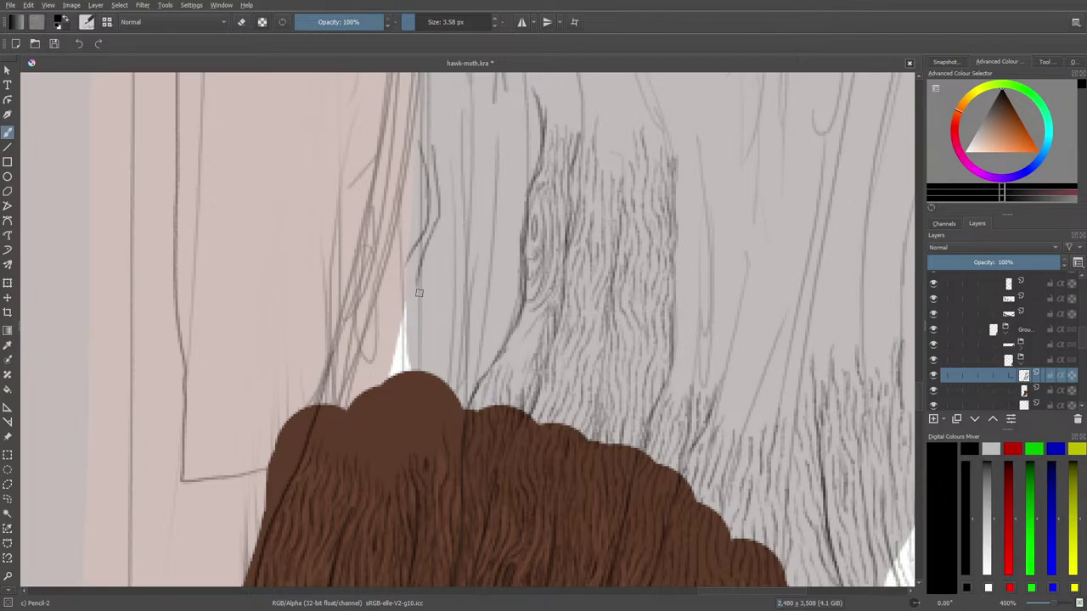
pyautogui.moveTo(459, 361)
pyautogui.mouseDown()
pyautogui.moveTo(440, 289)
pyautogui.moveTo(445, 242)
pyautogui.moveTo(437, 278)
pyautogui.moveTo(426, 271)
pyautogui.moveTo(437, 363)
pyautogui.moveTo(391, 272)
pyautogui.mouseUp()
pyautogui.moveTo(426, 334)
pyautogui.mouseDown()
pyautogui.moveTo(404, 260)
pyautogui.moveTo(419, 334)
pyautogui.mouseUp()
pyautogui.moveTo(400, 273)
pyautogui.mouseDown()
pyautogui.moveTo(423, 285)
pyautogui.moveTo(452, 278)
pyautogui.moveTo(411, 262)
pyautogui.moveTo(427, 274)
pyautogui.mouseUp()
pyautogui.press('/')
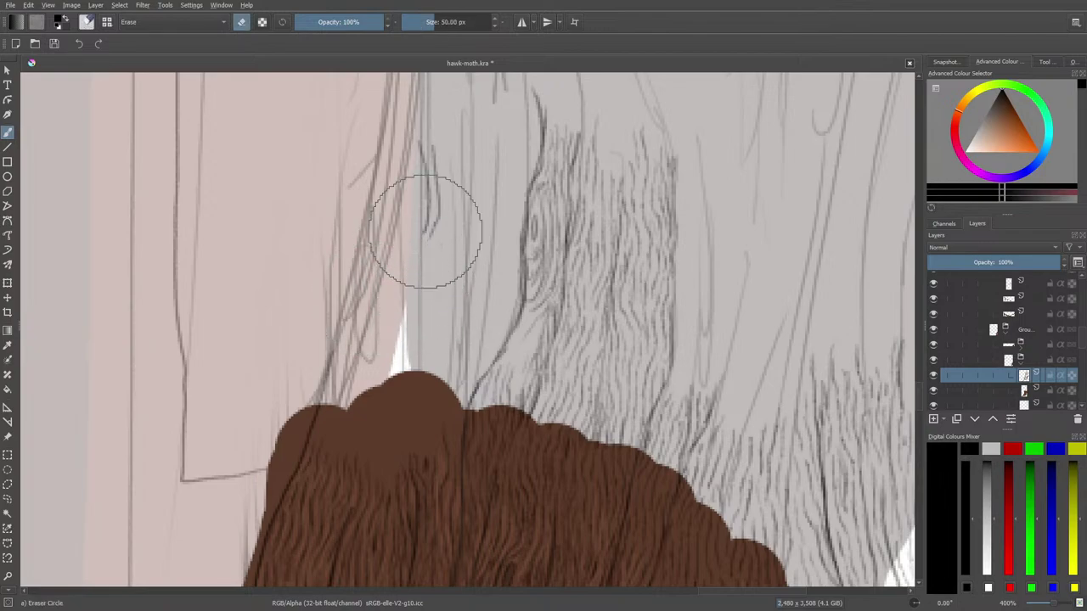
pyautogui.press('e')
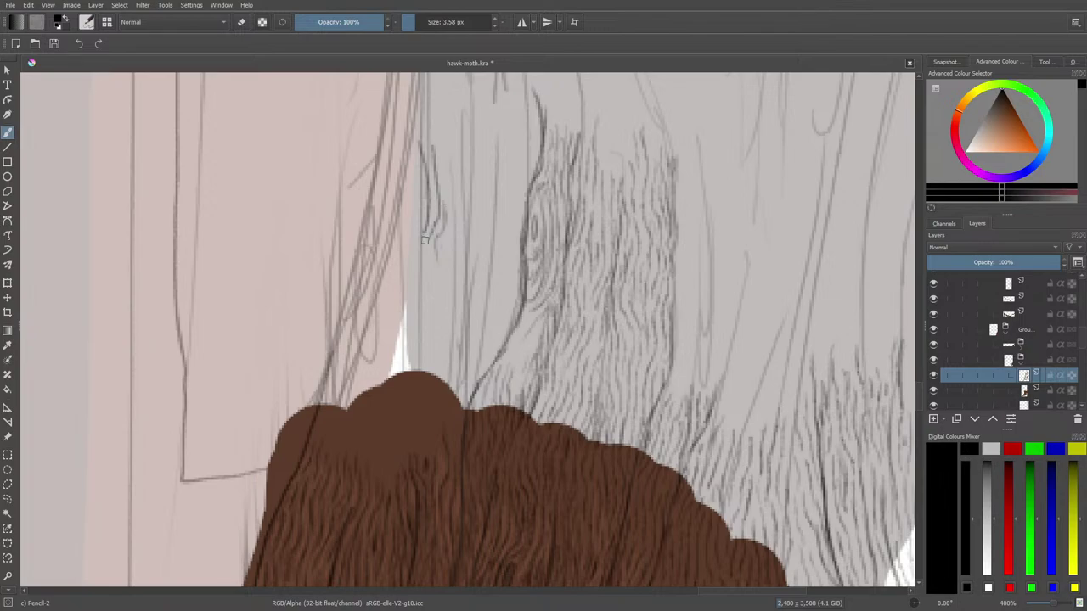
pyautogui.moveTo(413, 257)
pyautogui.mouseDown()
pyautogui.moveTo(408, 172)
pyautogui.moveTo(435, 313)
pyautogui.moveTo(445, 298)
pyautogui.moveTo(456, 325)
pyautogui.mouseUp()
pyautogui.moveTo(434, 253); pyautogui.dragTo(452, 294)
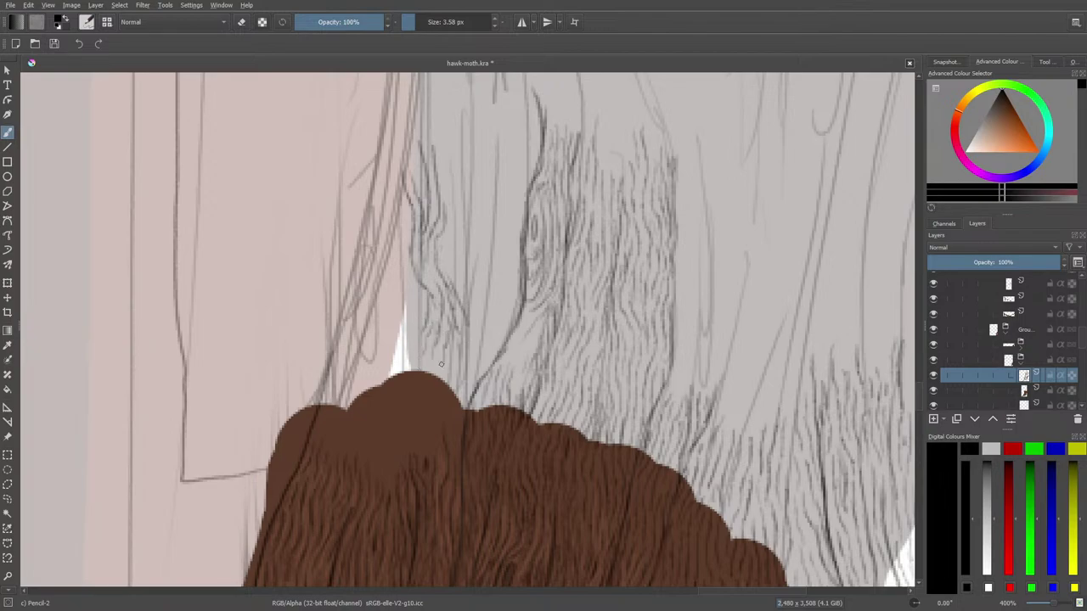
pyautogui.press('/')
pyautogui.moveTo(427, 352)
pyautogui.mouseDown()
pyautogui.moveTo(453, 320)
pyautogui.moveTo(415, 147)
pyautogui.moveTo(429, 116)
pyautogui.mouseUp()
pyautogui.press('e')
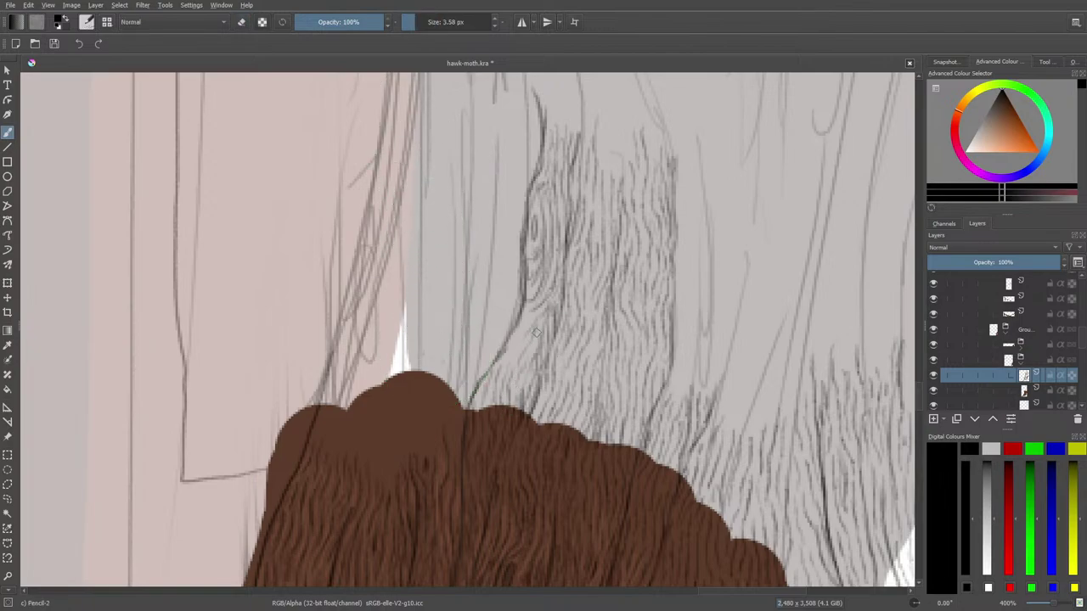
# - Thicken the grain below the knot and draw a small pointed bark stub projecting from the left side of its dark contour
pyautogui.moveTo(537, 332)
pyautogui.mouseDown()
pyautogui.moveTo(524, 366)
pyautogui.moveTo(506, 362)
pyautogui.moveTo(518, 326)
pyautogui.moveTo(493, 375)
pyautogui.moveTo(508, 367)
pyautogui.mouseUp()
pyautogui.moveTo(524, 265)
pyautogui.mouseDown()
pyautogui.moveTo(505, 190)
pyautogui.moveTo(521, 237)
pyautogui.mouseUp()
pyautogui.moveTo(503, 190); pyautogui.dragTo(529, 264)
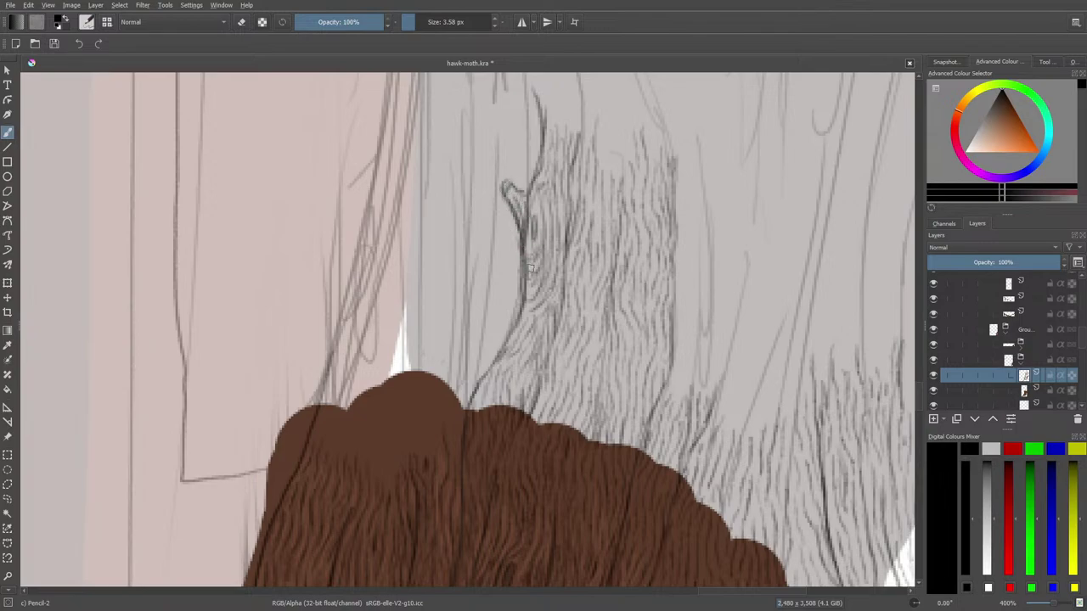
# - Erase the knot's inner rings and redraw the gap with vertical grain strokes beside the darkened contour
pyautogui.press('e')
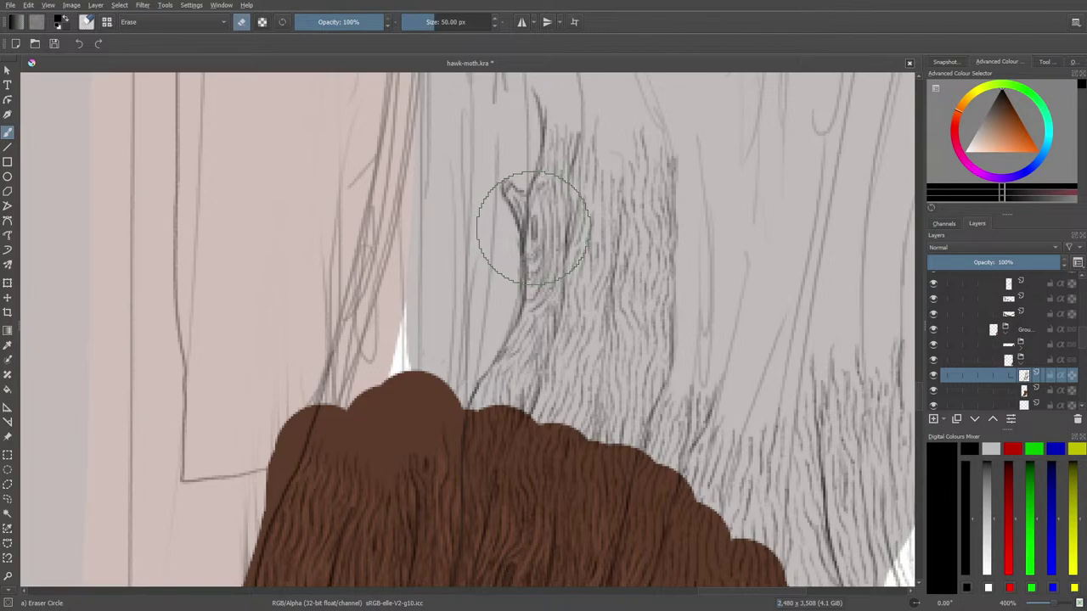
pyautogui.moveTo(524, 218)
pyautogui.mouseDown()
pyautogui.moveTo(535, 242)
pyautogui.moveTo(517, 230)
pyautogui.moveTo(517, 243)
pyautogui.moveTo(539, 242)
pyautogui.mouseUp()
pyautogui.press('e')
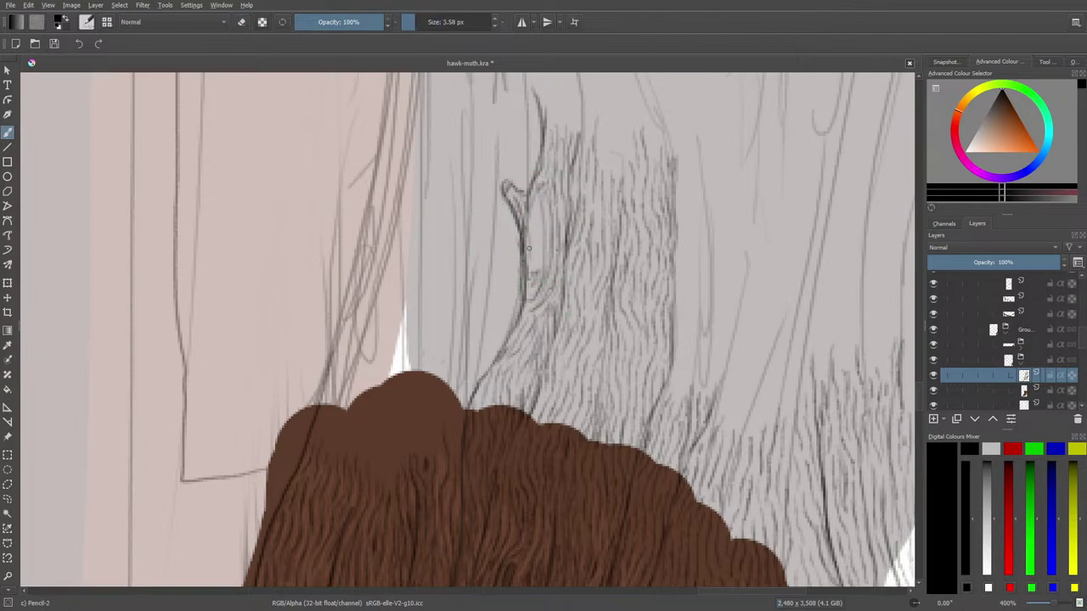
pyautogui.moveTo(524, 229)
pyautogui.mouseDown()
pyautogui.moveTo(525, 292)
pyautogui.moveTo(540, 263)
pyautogui.moveTo(535, 209)
pyautogui.moveTo(538, 281)
pyautogui.moveTo(523, 342)
pyautogui.mouseUp()
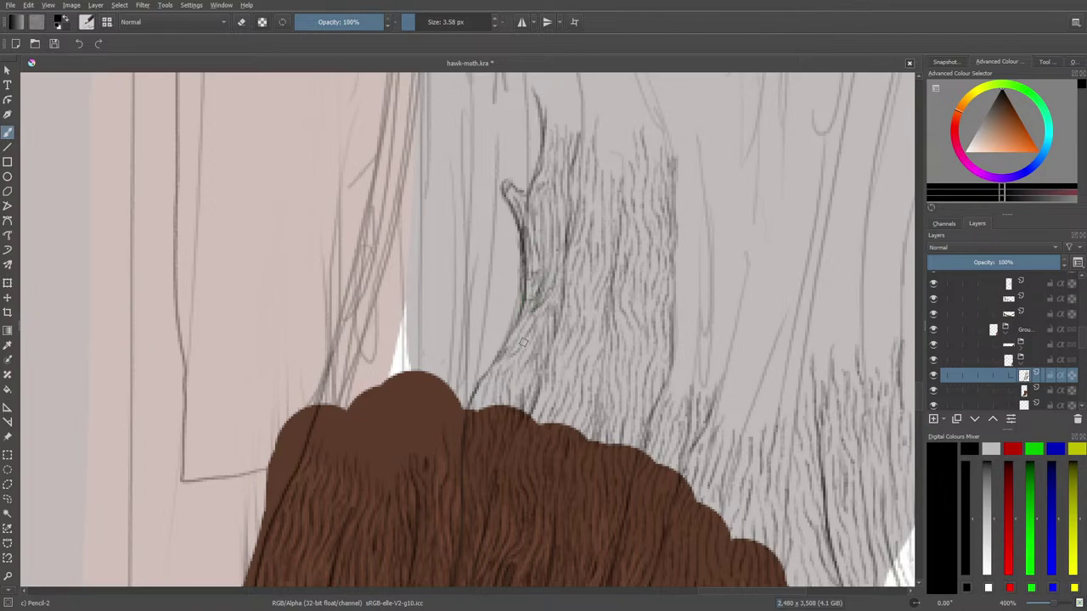
# - Erase a small patch beside the lower bend of the dark contour and redraw it with fine vertical grain strokes
pyautogui.press('e')
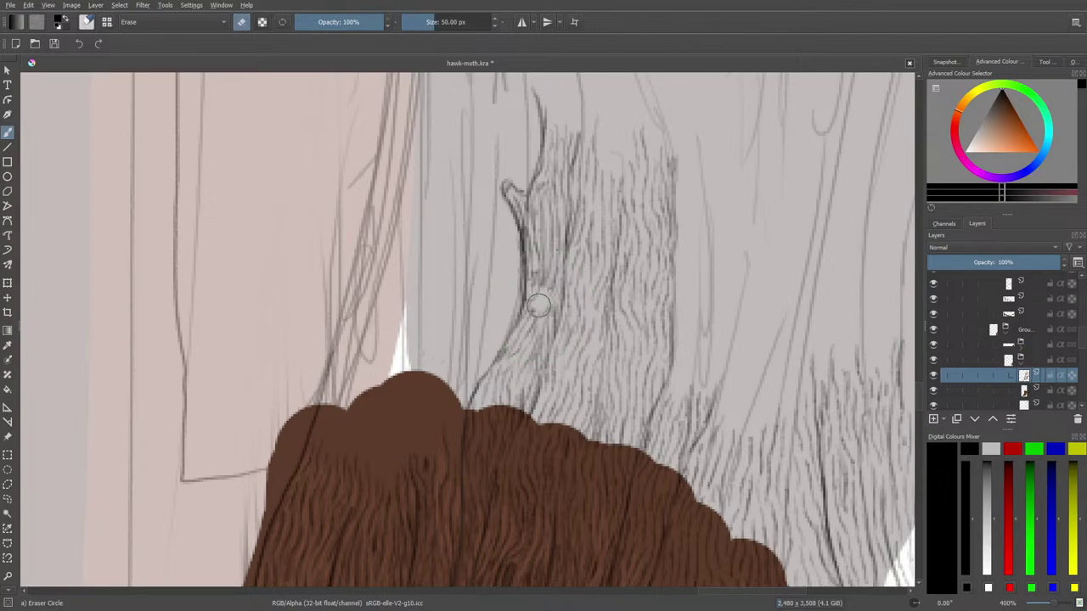
pyautogui.moveTo(538, 306); pyautogui.dragTo(541, 285)
pyautogui.press('e')
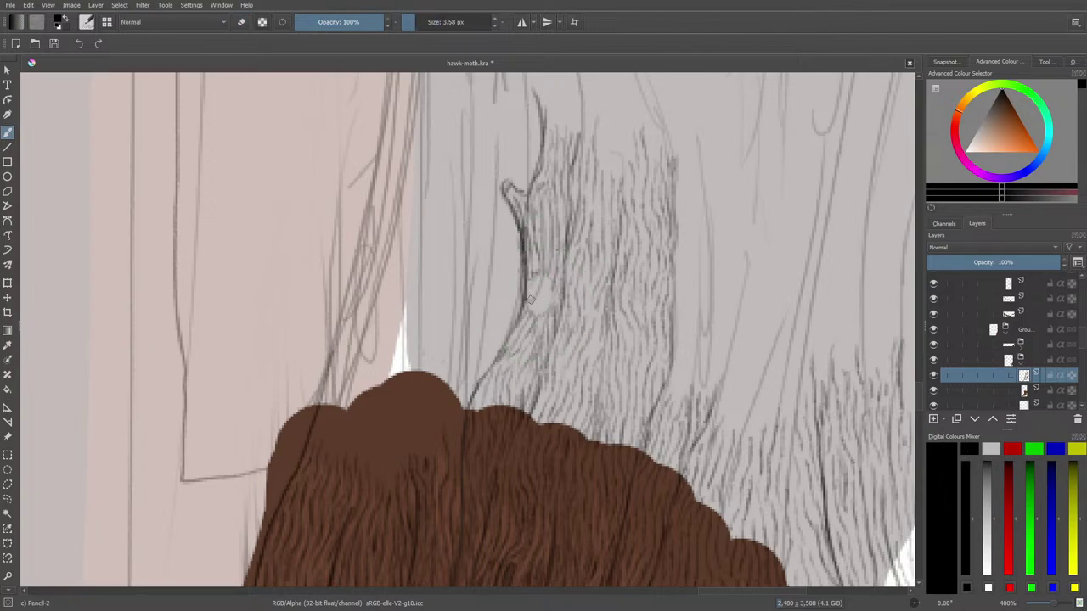
pyautogui.moveTo(536, 277)
pyautogui.mouseDown()
pyautogui.moveTo(521, 331)
pyautogui.moveTo(547, 277)
pyautogui.moveTo(538, 324)
pyautogui.mouseUp()
pyautogui.moveTo(549, 280)
pyautogui.mouseDown()
pyautogui.moveTo(528, 251)
pyautogui.moveTo(534, 280)
pyautogui.moveTo(526, 250)
pyautogui.moveTo(531, 294)
pyautogui.moveTo(545, 270)
pyautogui.moveTo(542, 199)
pyautogui.moveTo(553, 244)
pyautogui.moveTo(551, 175)
pyautogui.moveTo(563, 232)
pyautogui.moveTo(538, 312)
pyautogui.mouseUp()
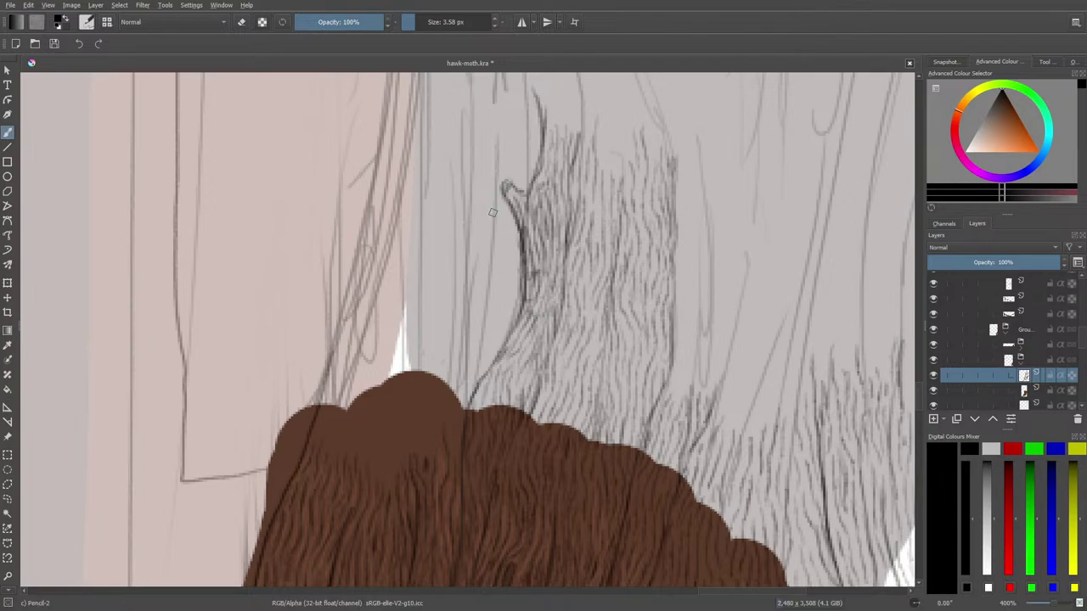
pyautogui.press('e')
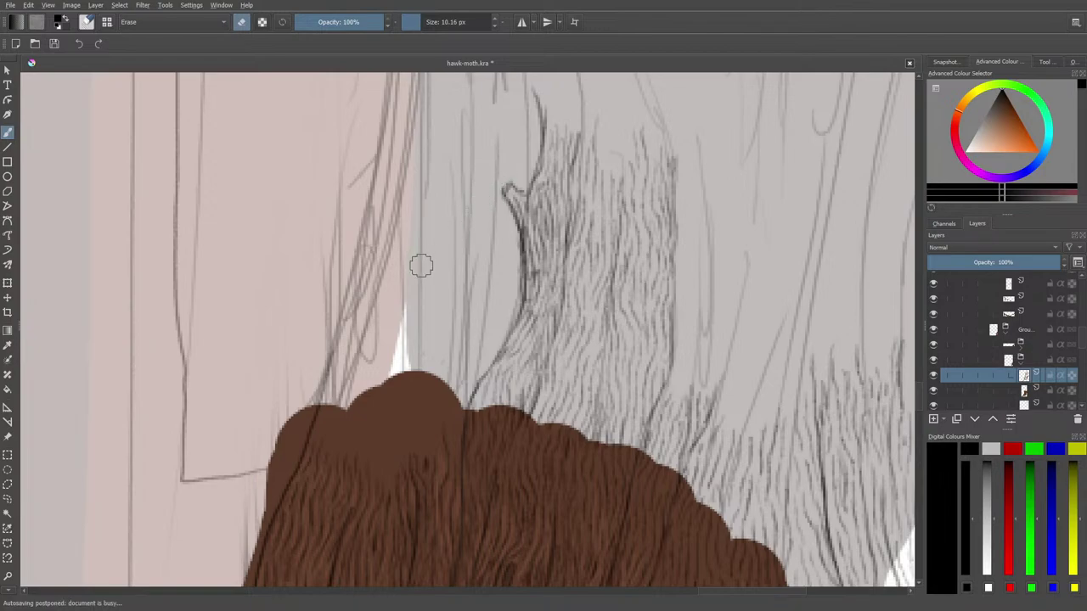
pyautogui.press('e')
# - Fill the outer left side of the dark contour with short grain strokes, from the brown fill's edge up to the bark stub
pyautogui.hscroll(-5, 673, 592)
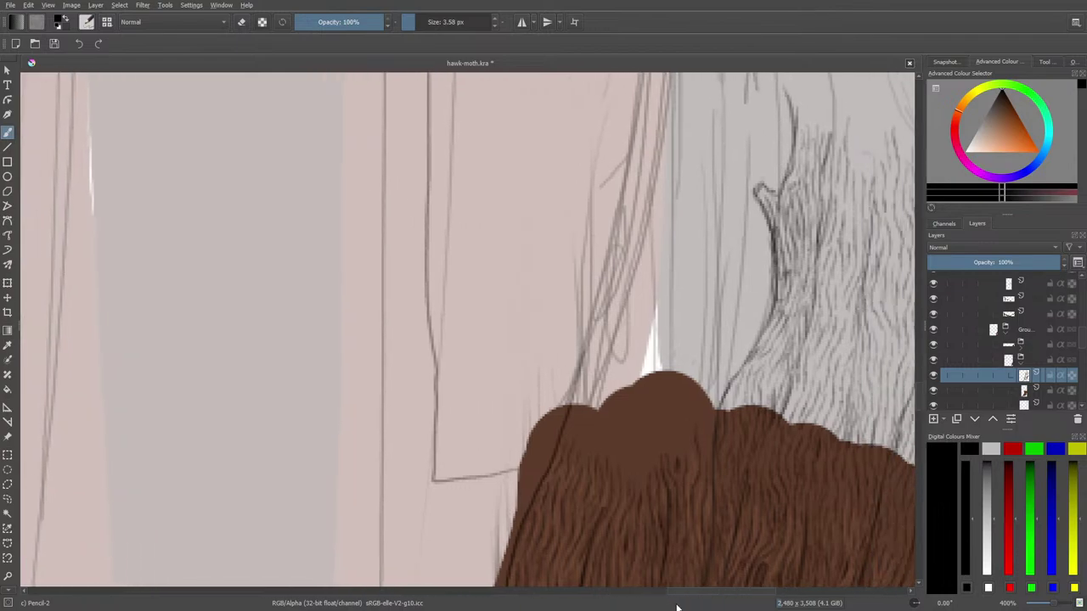
pyautogui.moveTo(676, 608)
pyautogui.mouseDown()
pyautogui.moveTo(750, 608)
pyautogui.moveTo(677, 608)
pyautogui.mouseUp()
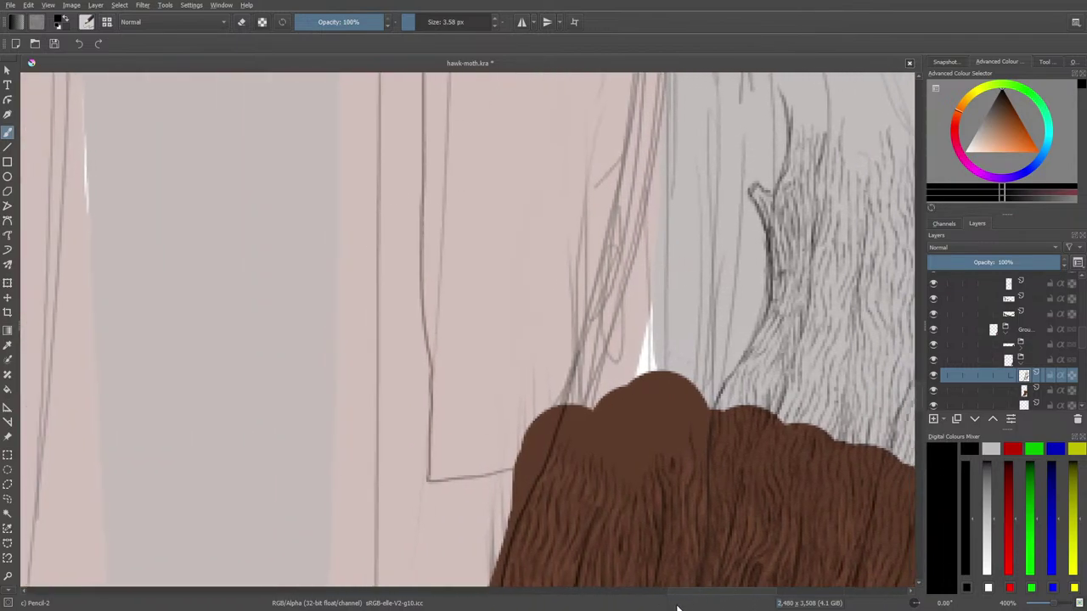
pyautogui.hscroll(5, 677, 592)
pyautogui.hscroll(-5, 677, 592)
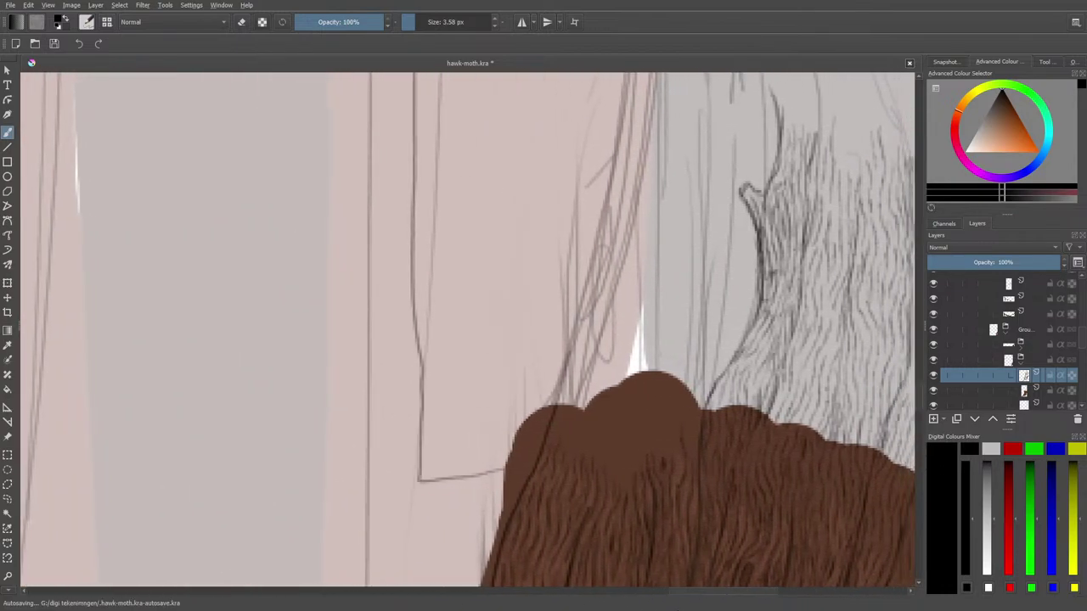
pyautogui.hscroll(5, 677, 592)
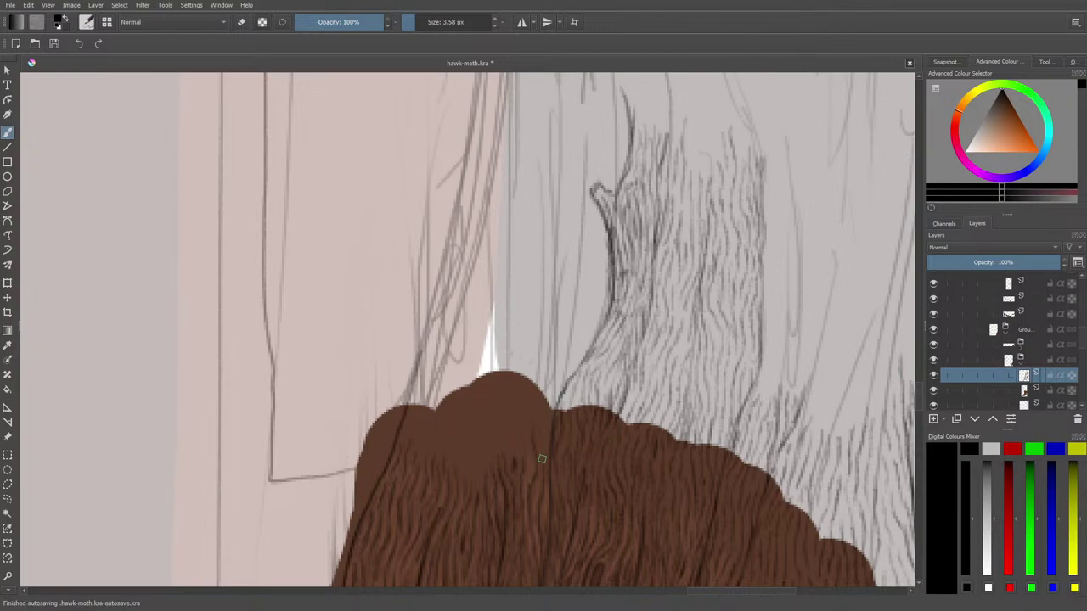
pyautogui.moveTo(548, 395); pyautogui.dragTo(545, 363)
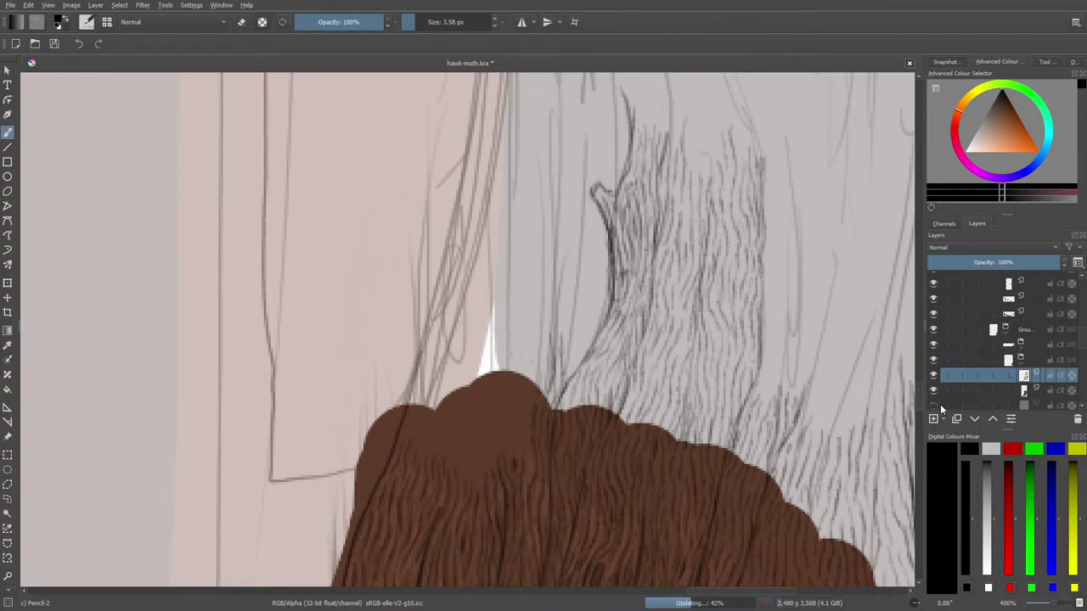
pyautogui.click(934, 405)
pyautogui.moveTo(546, 374)
pyautogui.mouseDown()
pyautogui.moveTo(543, 346)
pyautogui.moveTo(568, 350)
pyautogui.moveTo(562, 394)
pyautogui.moveTo(579, 358)
pyautogui.moveTo(585, 284)
pyautogui.moveTo(569, 333)
pyautogui.mouseUp()
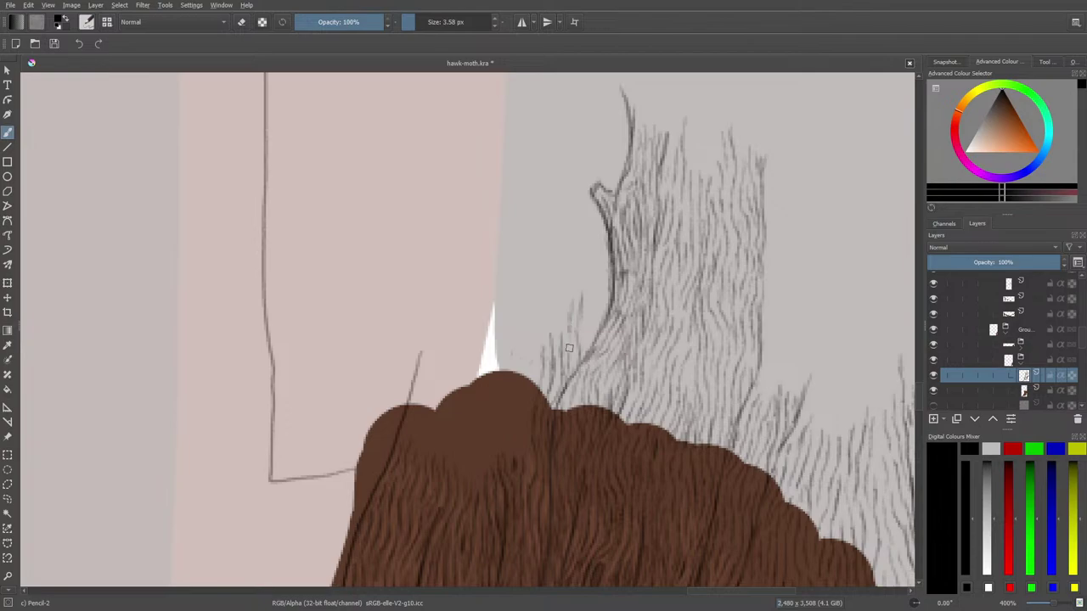
pyautogui.click(934, 406)
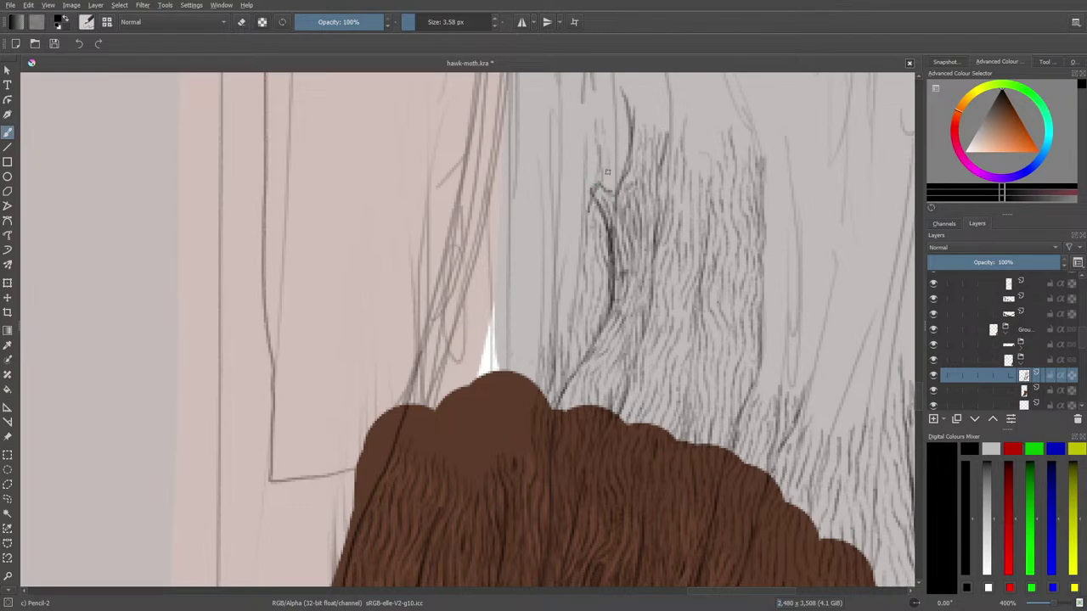
# - Erase the contour line above the bark stub and cover the area with dense vertical grain strokes
pyautogui.moveTo(614, 171); pyautogui.dragTo(609, 120)
pyautogui.moveTo(622, 169)
pyautogui.mouseDown()
pyautogui.moveTo(615, 124)
pyautogui.moveTo(631, 143)
pyautogui.moveTo(620, 93)
pyautogui.moveTo(633, 112)
pyautogui.moveTo(626, 103)
pyautogui.moveTo(618, 187)
pyautogui.mouseUp()
pyautogui.press('e')
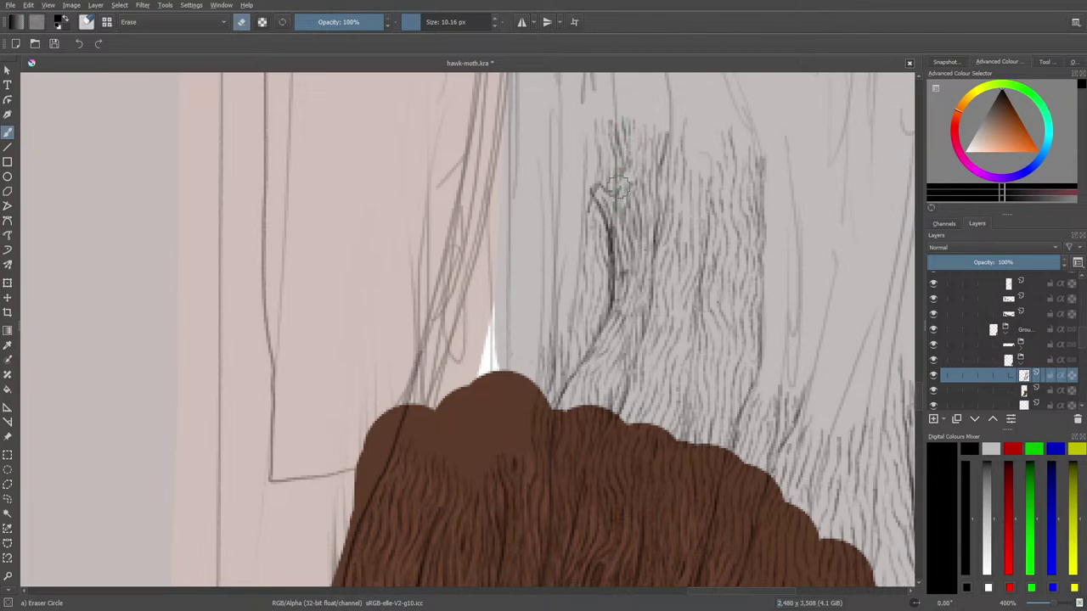
pyautogui.press('e')
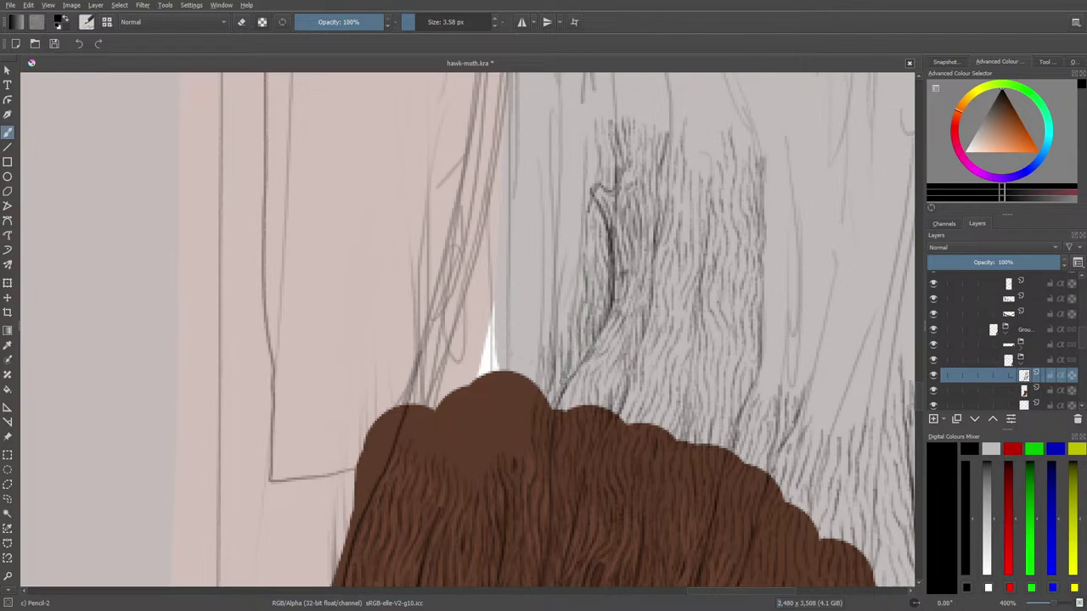
# - Draw grain wrapped around a small oval knot in the bare highest bump of the brown fill, with short strokes above its edge
pyautogui.moveTo(570, 381); pyautogui.dragTo(589, 348)
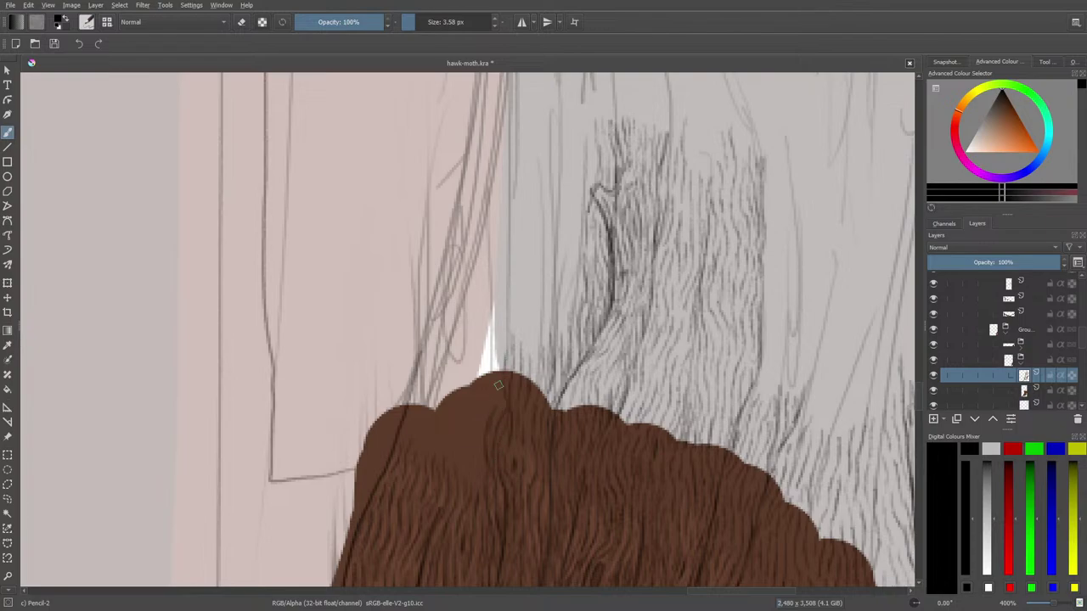
pyautogui.rightClick(410, 437)
pyautogui.click(311, 285)
pyautogui.rightClick(415, 391)
pyautogui.click(301, 220)
# - Draw a long dark contour from the brown fill's leftmost bump upward along the trunk's sketched left edge
pyautogui.moveTo(701, 592)
pyautogui.mouseDown()
pyautogui.moveTo(668, 608)
pyautogui.moveTo(684, 602)
pyautogui.mouseUp()
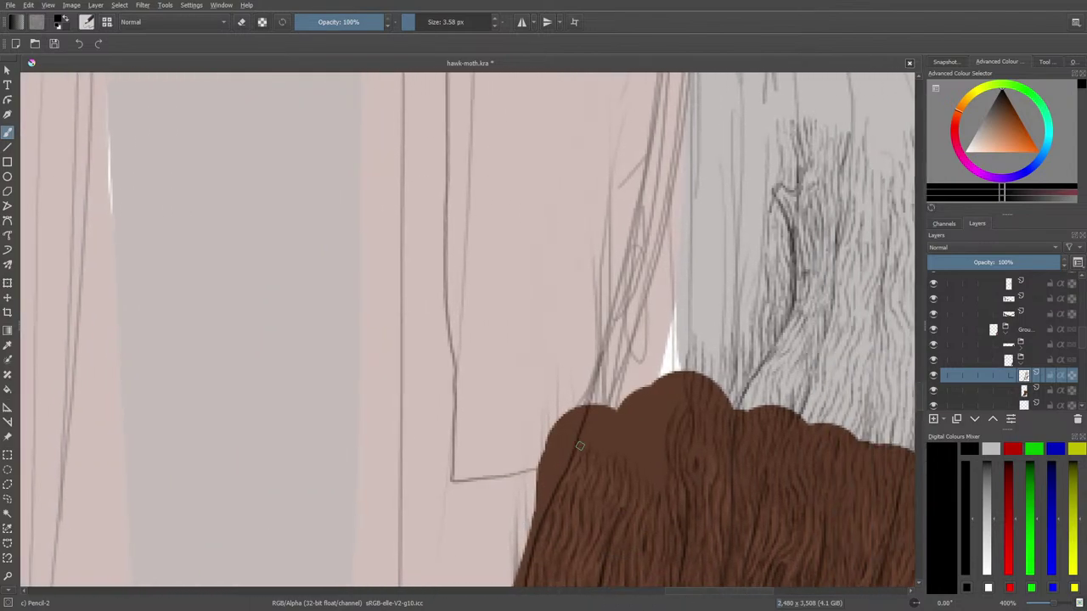
pyautogui.moveTo(585, 426)
pyautogui.mouseDown()
pyautogui.moveTo(609, 374)
pyautogui.moveTo(597, 419)
pyautogui.mouseUp()
pyautogui.moveTo(585, 412); pyautogui.dragTo(620, 307)
pyautogui.moveTo(605, 356)
pyautogui.mouseDown()
pyautogui.moveTo(632, 284)
pyautogui.moveTo(654, 149)
pyautogui.mouseUp()
pyautogui.scroll(5, 917, 385)
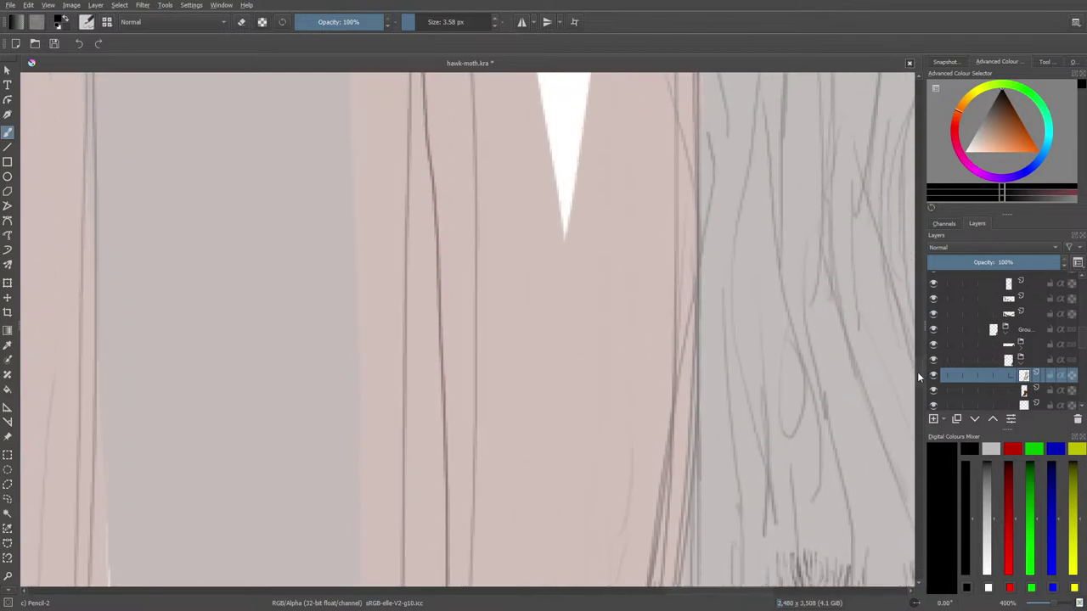
pyautogui.scroll(-1, 917, 372)
pyautogui.moveTo(647, 543)
pyautogui.mouseDown()
pyautogui.moveTo(683, 335)
pyautogui.moveTo(683, 368)
pyautogui.mouseUp()
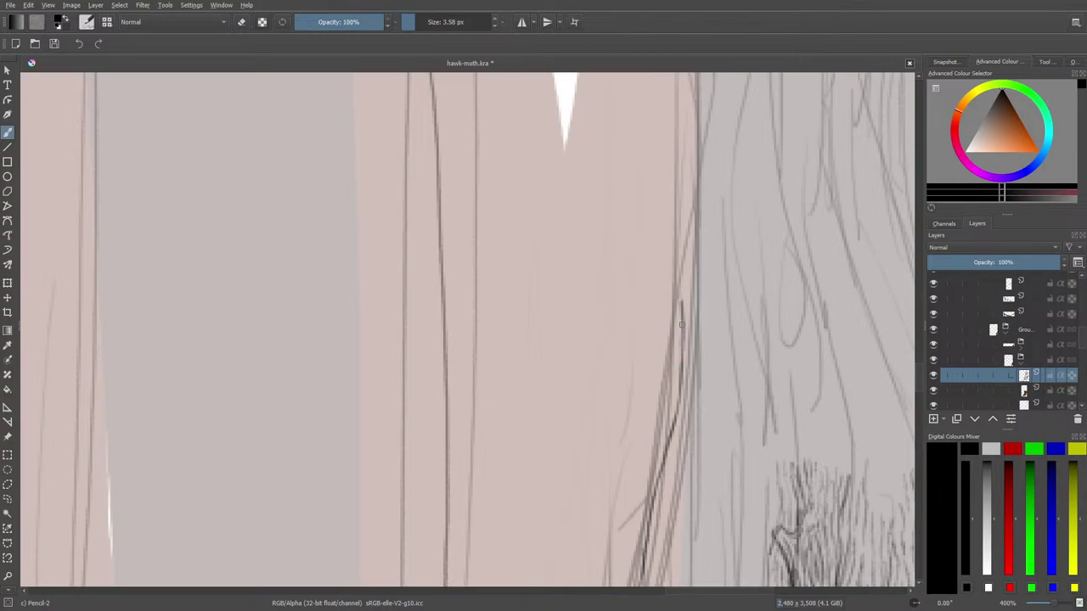
pyautogui.moveTo(681, 323); pyautogui.dragTo(676, 253)
# - Hide the rough sketch layer and add grain strokes to the brown fill's left bump beside the long contour
pyautogui.click(934, 405)
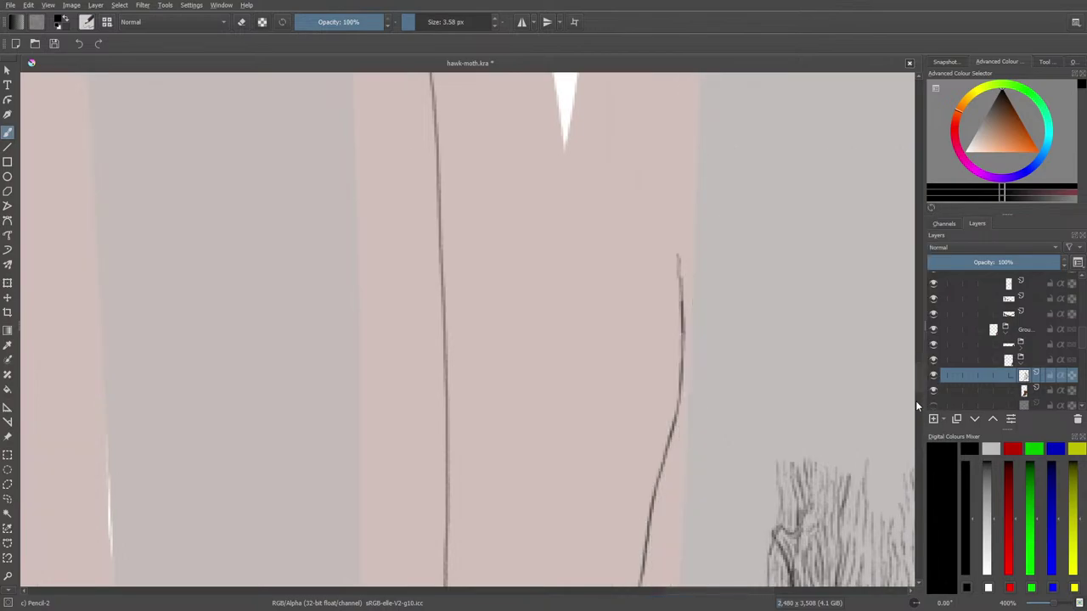
pyautogui.scroll(-3, 919, 407)
pyautogui.scroll(-6, 920, 407)
pyautogui.scroll(4, 920, 412)
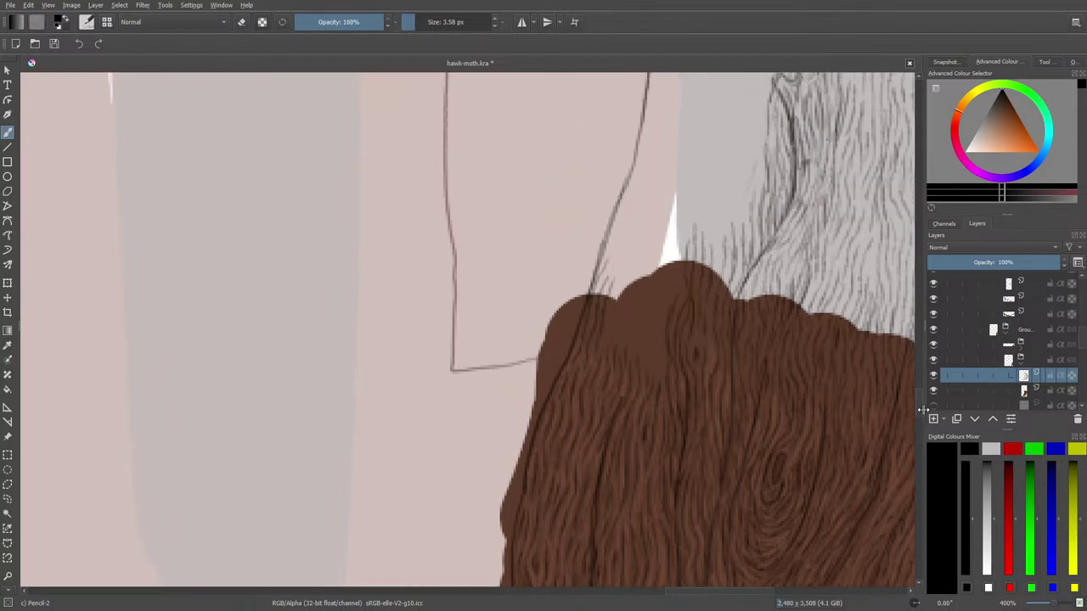
pyautogui.scroll(4, 918, 401)
pyautogui.scroll(-2, 916, 391)
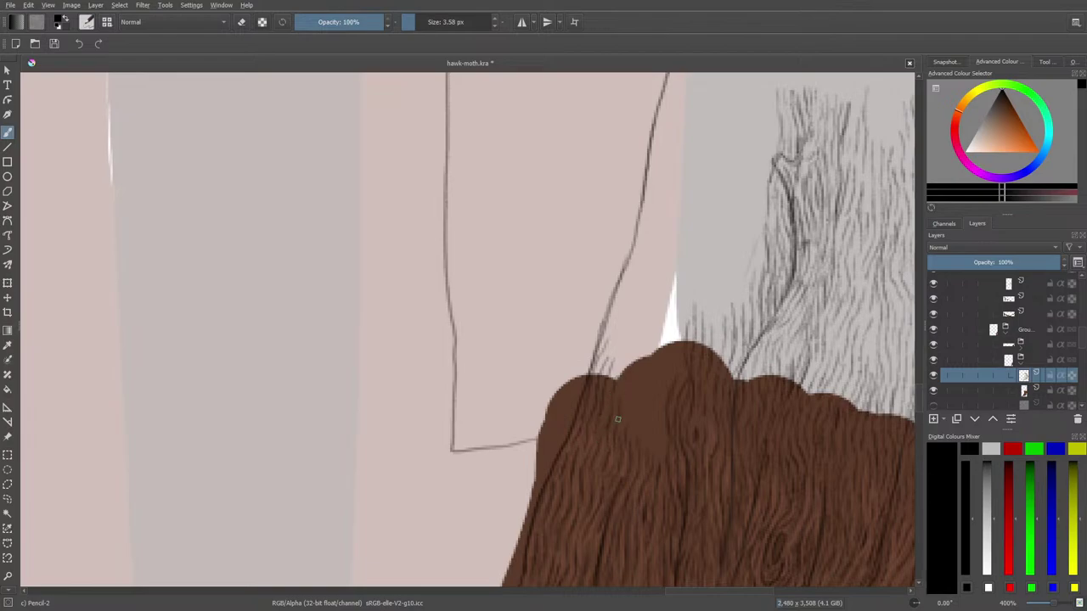
# - Show the rough sketch layer and trace three curved bark lines between the long left contour and the textured grain
pyautogui.click(933, 403)
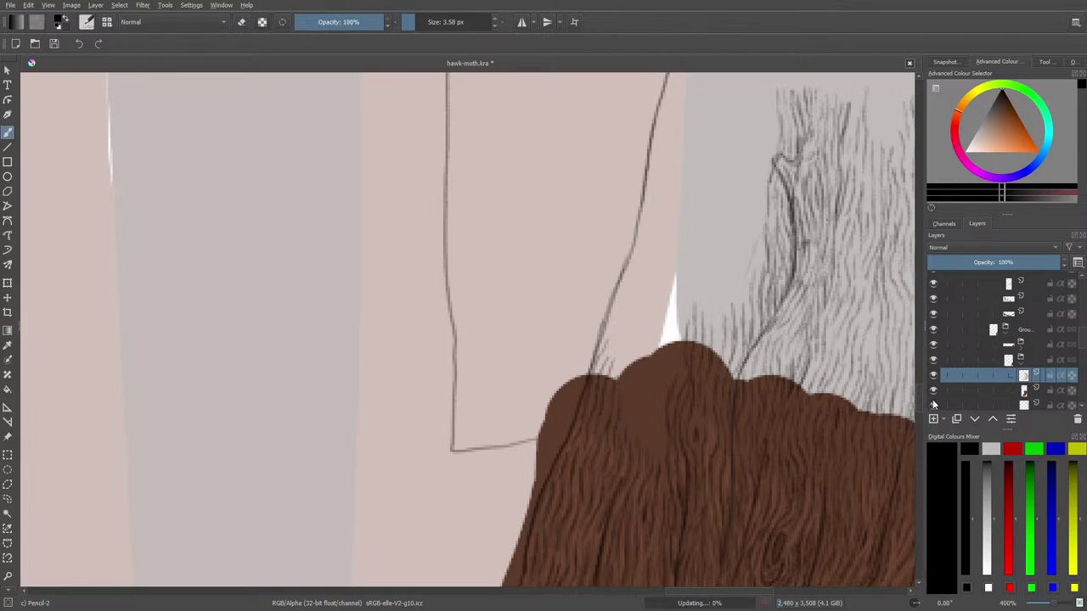
pyautogui.scroll(4, 919, 387)
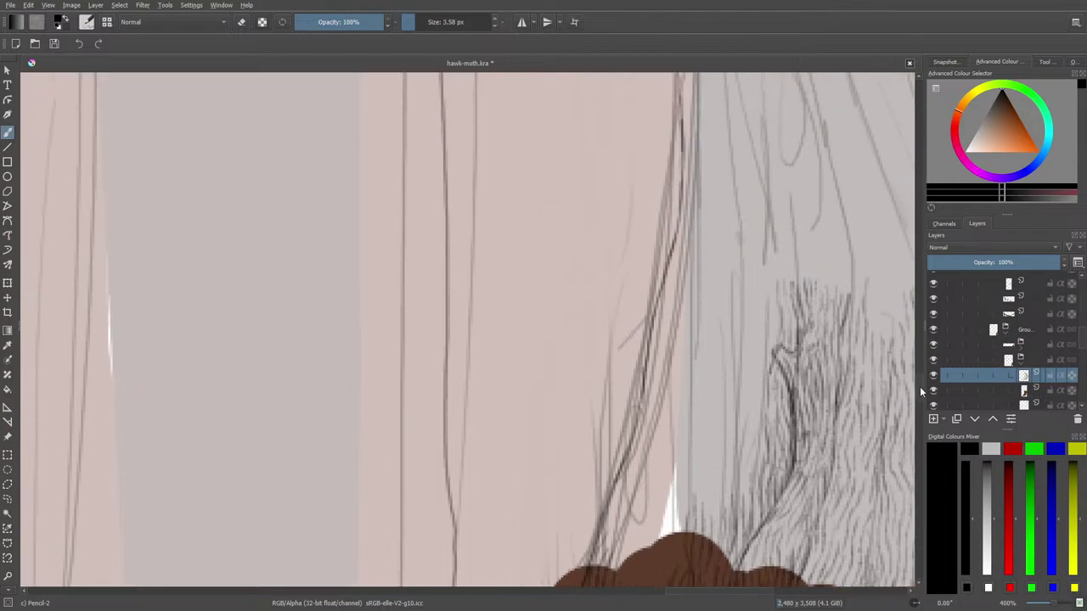
pyautogui.scroll(1, 920, 386)
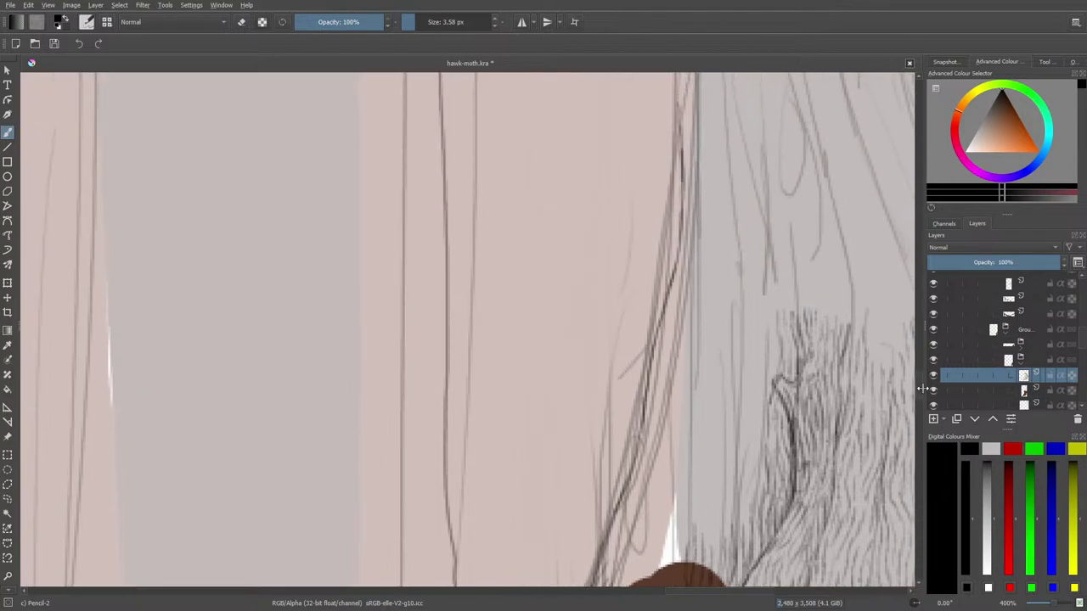
pyautogui.moveTo(722, 117)
pyautogui.mouseDown()
pyautogui.moveTo(733, 215)
pyautogui.moveTo(725, 136)
pyautogui.moveTo(723, 298)
pyautogui.moveTo(728, 277)
pyautogui.moveTo(707, 324)
pyautogui.moveTo(725, 316)
pyautogui.moveTo(693, 433)
pyautogui.mouseUp()
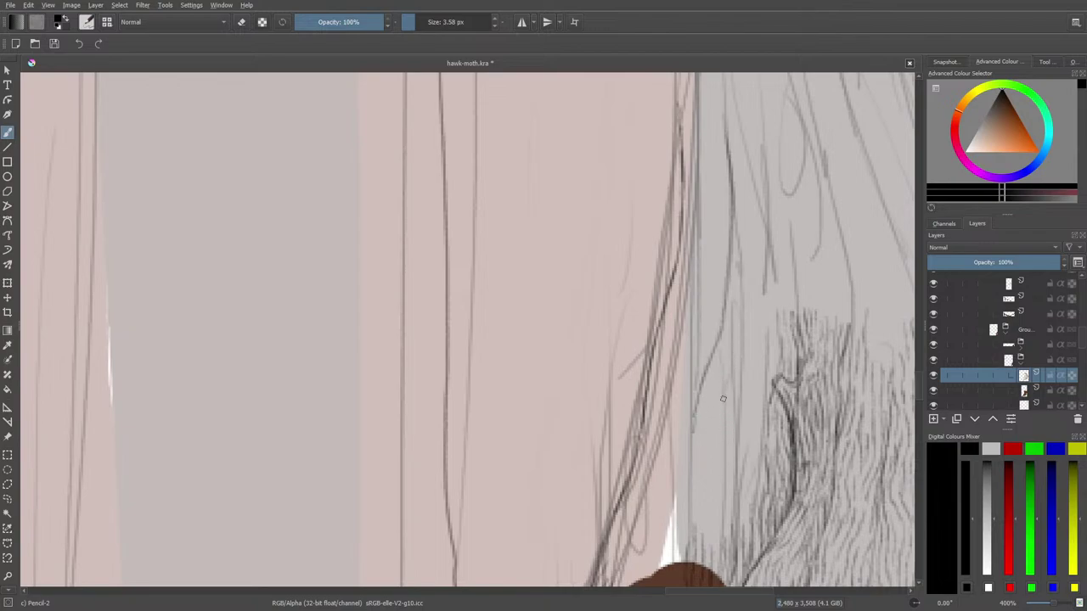
pyautogui.moveTo(721, 394); pyautogui.dragTo(690, 530)
pyautogui.moveTo(705, 495); pyautogui.dragTo(721, 414)
pyautogui.moveTo(655, 470); pyautogui.dragTo(632, 555)
pyautogui.moveTo(646, 518); pyautogui.dragTo(676, 365)
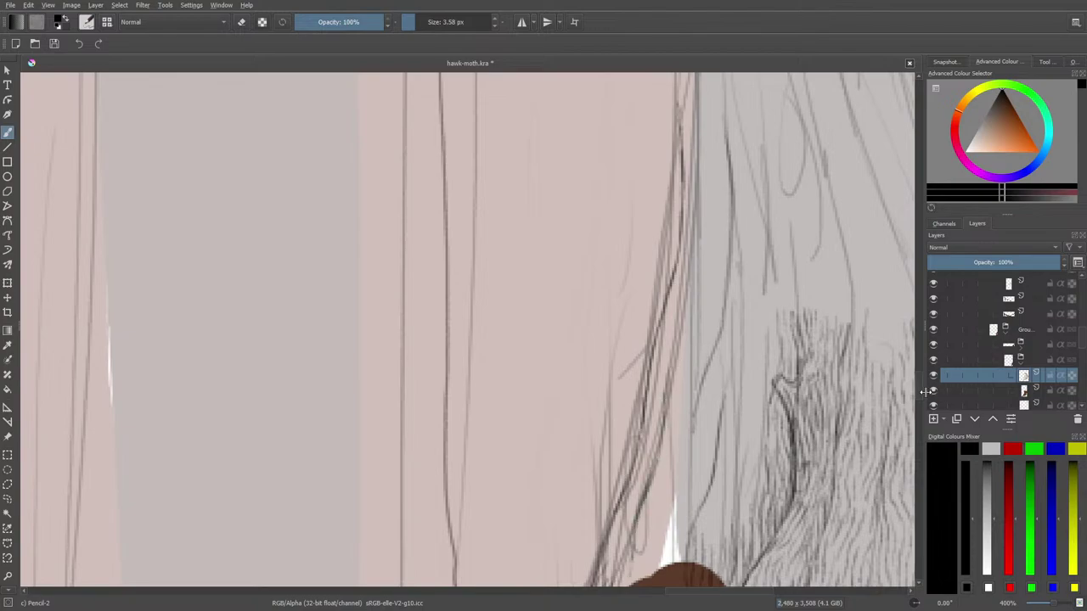
# - Hide the rough sketch layer and fill the base between the long left contour and the curved bark lines with fine grain
pyautogui.click(935, 405)
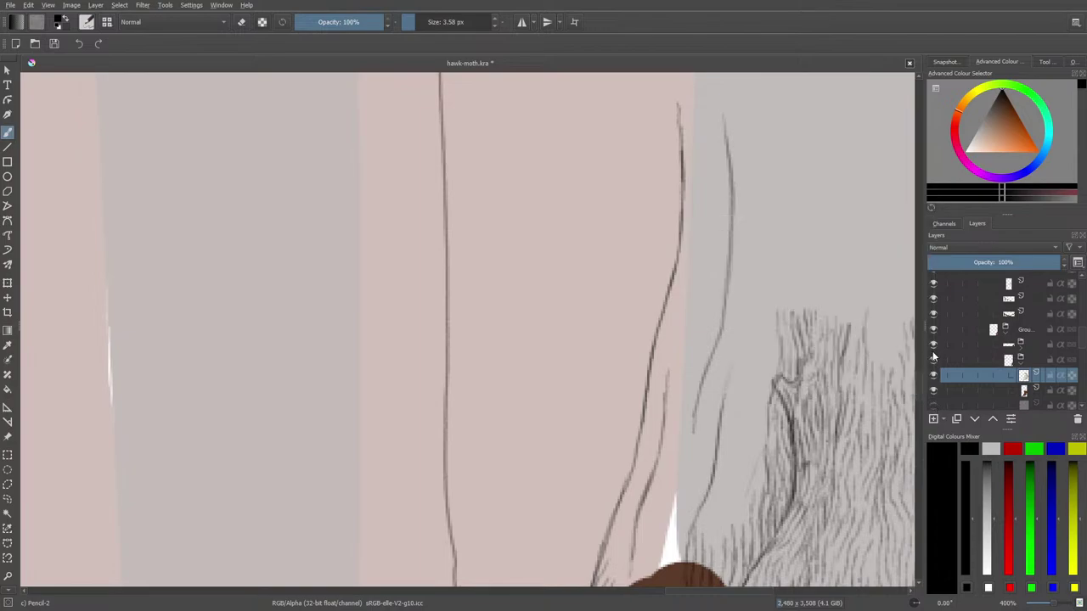
pyautogui.scroll(-5, 923, 387)
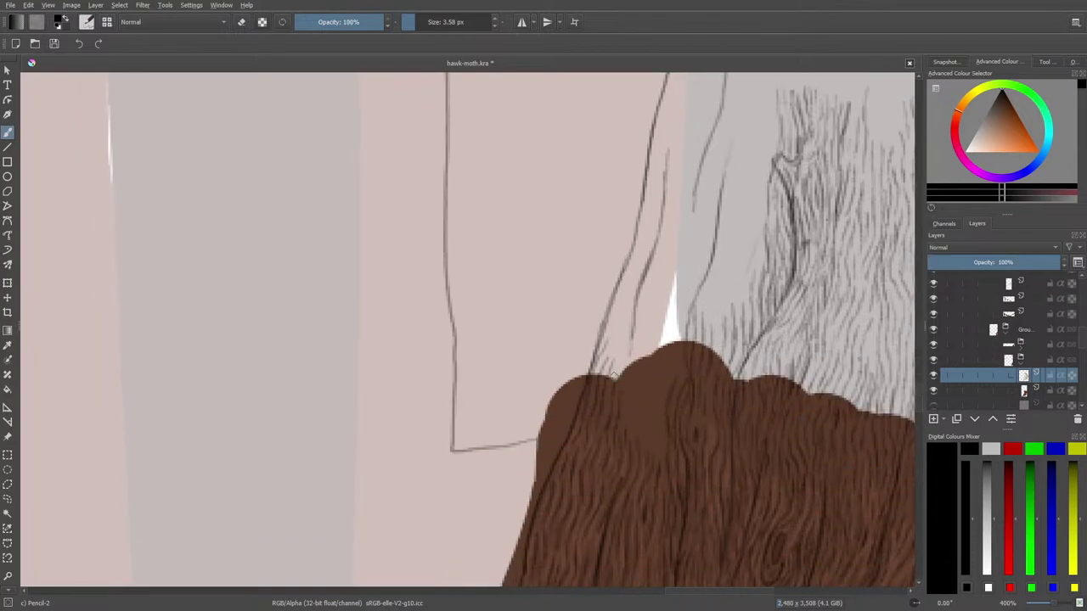
pyautogui.moveTo(621, 369)
pyautogui.mouseDown()
pyautogui.moveTo(625, 315)
pyautogui.moveTo(628, 366)
pyautogui.mouseUp()
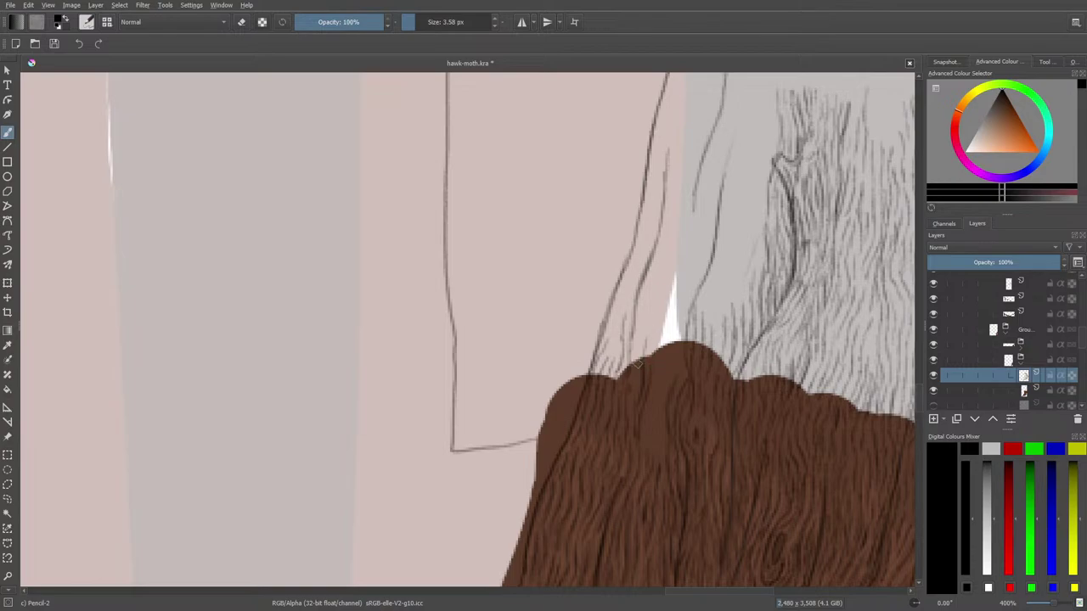
pyautogui.moveTo(640, 339)
pyautogui.mouseDown()
pyautogui.moveTo(648, 294)
pyautogui.moveTo(638, 333)
pyautogui.moveTo(673, 260)
pyautogui.moveTo(642, 314)
pyautogui.moveTo(655, 266)
pyautogui.mouseUp()
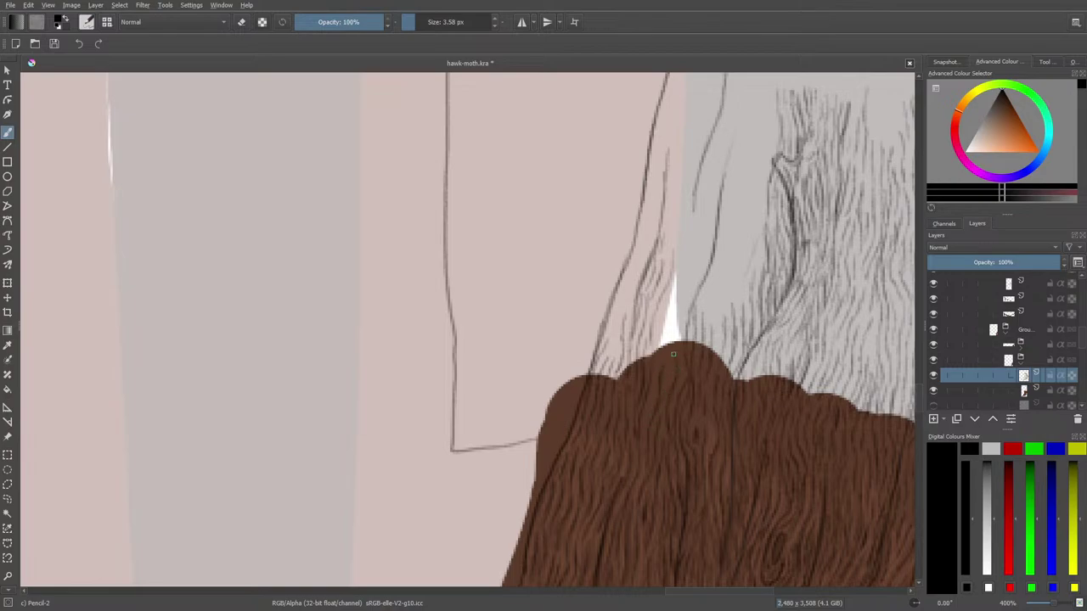
pyautogui.moveTo(673, 330); pyautogui.dragTo(666, 347)
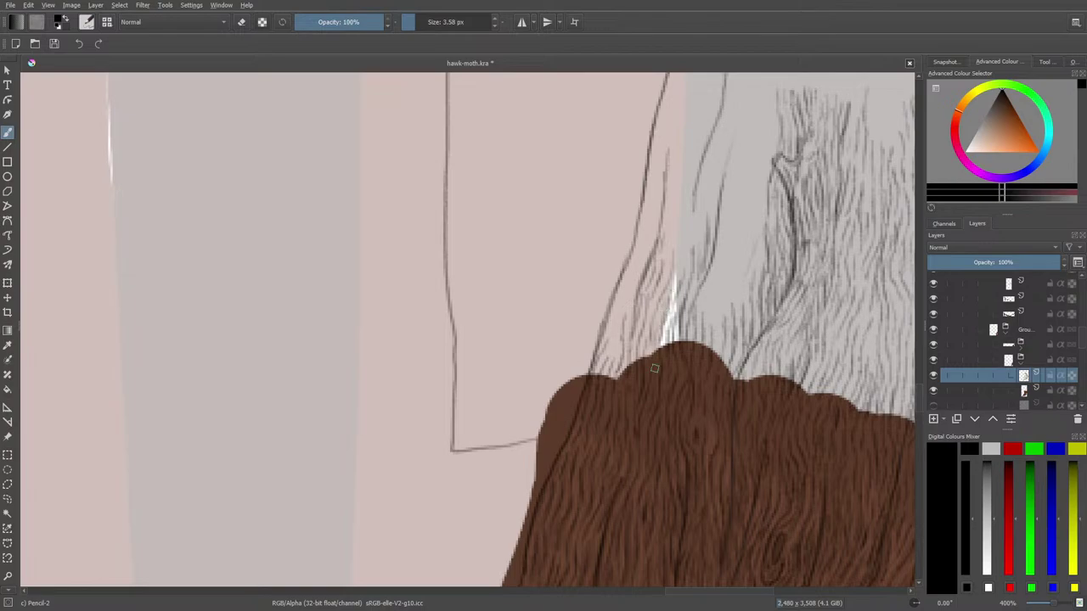
# - Fill the gap between the curved bark lines and the stub's dark contour with wavy vertical grain, extending it above the stub
pyautogui.moveTo(918, 400); pyautogui.dragTo(923, 392)
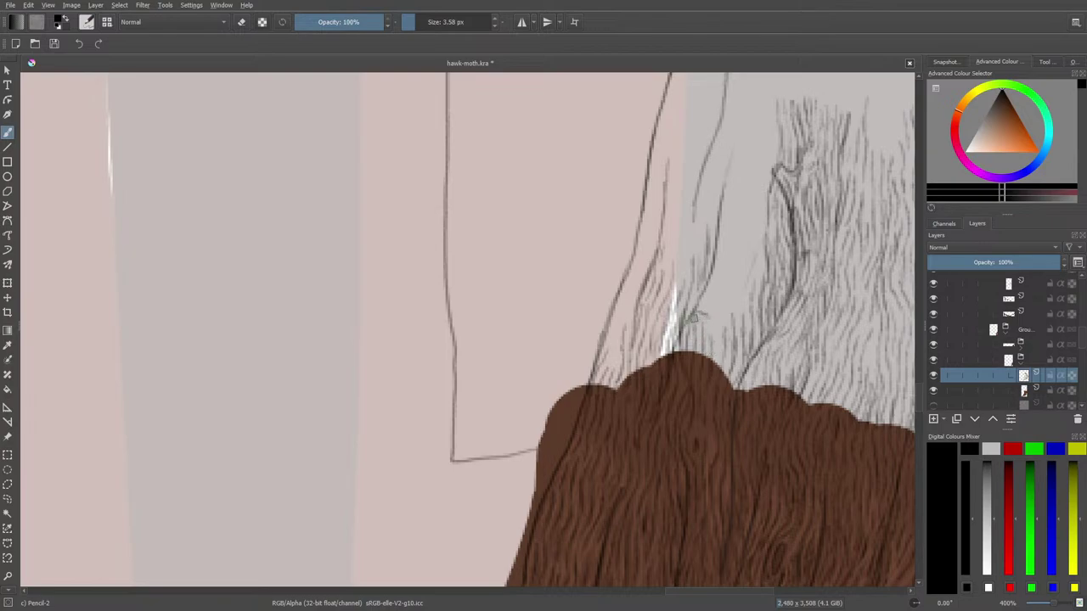
pyautogui.moveTo(698, 307)
pyautogui.mouseDown()
pyautogui.moveTo(724, 236)
pyautogui.moveTo(708, 282)
pyautogui.moveTo(719, 286)
pyautogui.moveTo(732, 191)
pyautogui.moveTo(735, 272)
pyautogui.moveTo(704, 312)
pyautogui.moveTo(713, 377)
pyautogui.moveTo(712, 346)
pyautogui.moveTo(719, 358)
pyautogui.moveTo(742, 279)
pyautogui.moveTo(721, 307)
pyautogui.moveTo(720, 334)
pyautogui.moveTo(763, 190)
pyautogui.moveTo(765, 231)
pyautogui.moveTo(763, 193)
pyautogui.moveTo(744, 210)
pyautogui.moveTo(745, 259)
pyautogui.mouseUp()
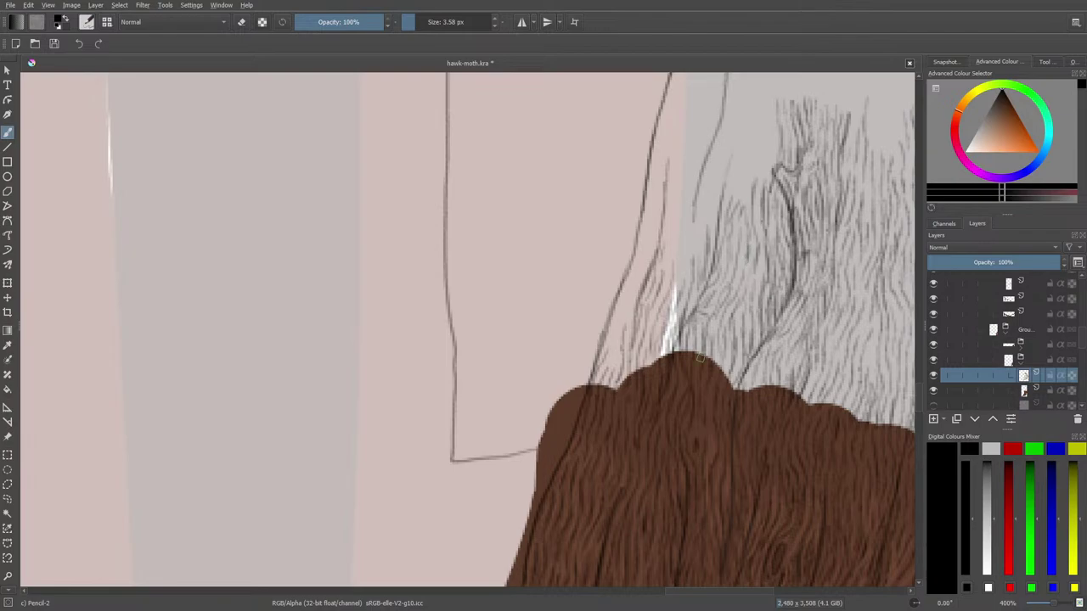
pyautogui.scroll(3, 916, 397)
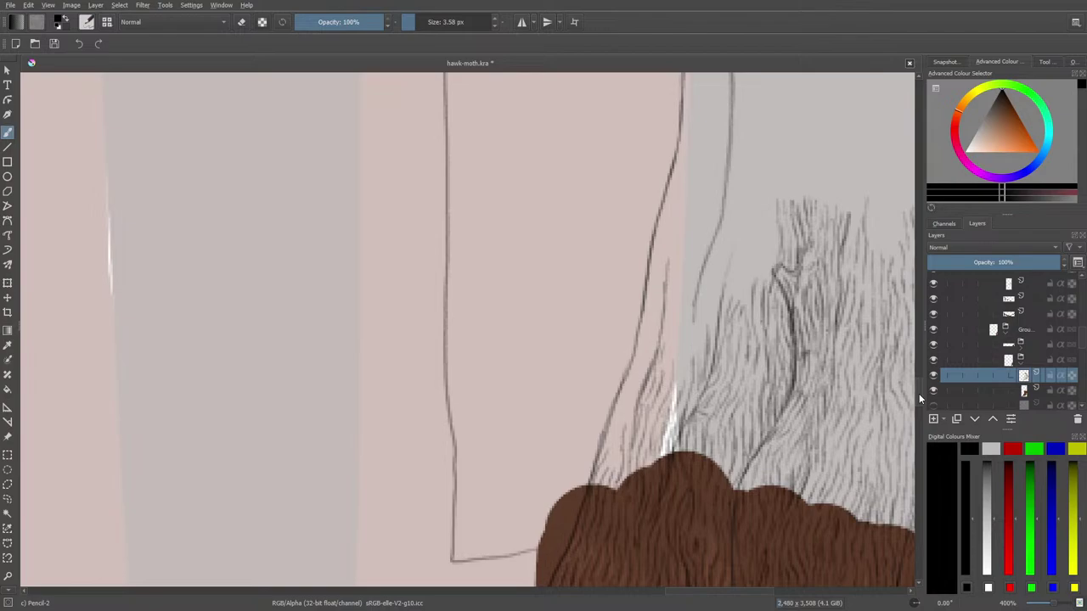
pyautogui.moveTo(730, 311)
pyautogui.mouseDown()
pyautogui.moveTo(746, 251)
pyautogui.moveTo(742, 223)
pyautogui.moveTo(735, 254)
pyautogui.mouseUp()
pyautogui.moveTo(720, 295)
pyautogui.mouseDown()
pyautogui.moveTo(729, 225)
pyautogui.moveTo(728, 317)
pyautogui.moveTo(757, 258)
pyautogui.moveTo(760, 196)
pyautogui.moveTo(763, 286)
pyautogui.mouseUp()
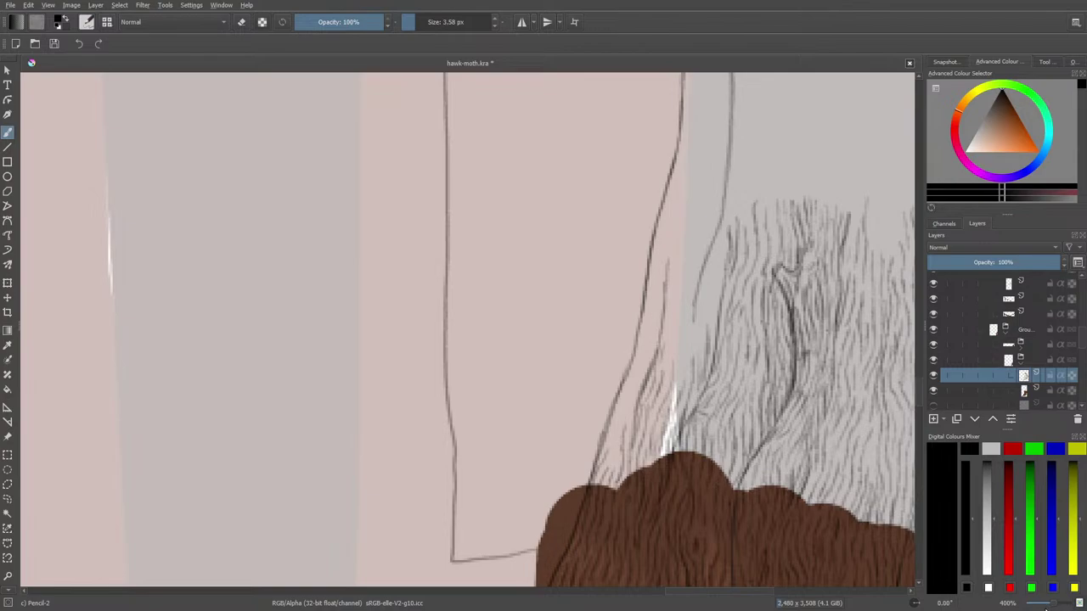
pyautogui.moveTo(1054, 605); pyautogui.dragTo(1043, 606)
pyautogui.press('+')
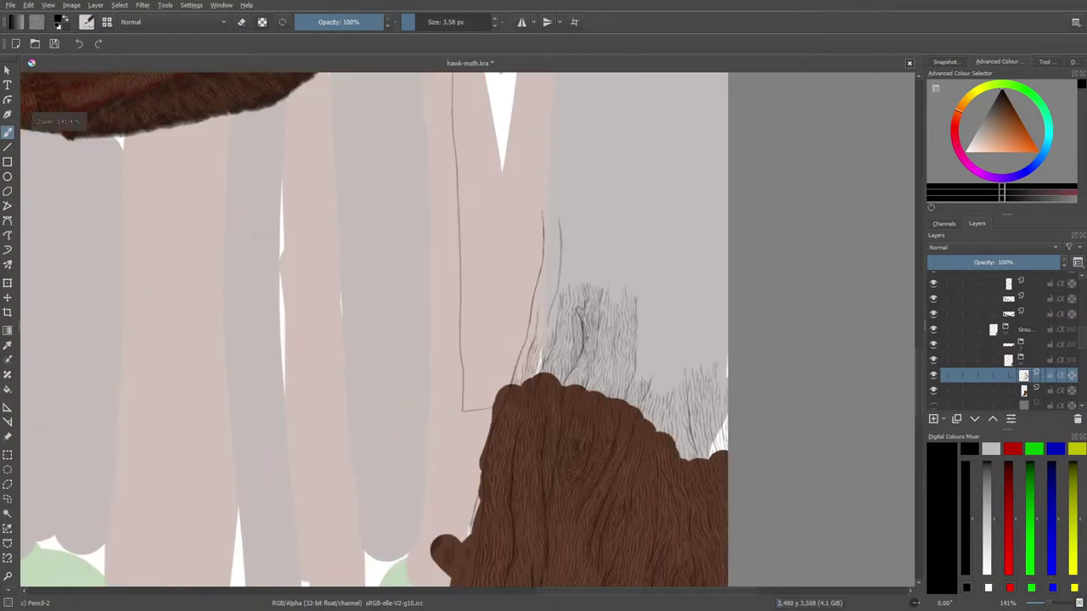
# - Break up the stub's dark contour inside the bark grain with the circle eraser and return to the pencil brush
pyautogui.press('-')
pyautogui.press('-')
pyautogui.press('+')
pyautogui.scroll(2, 1047, 608)
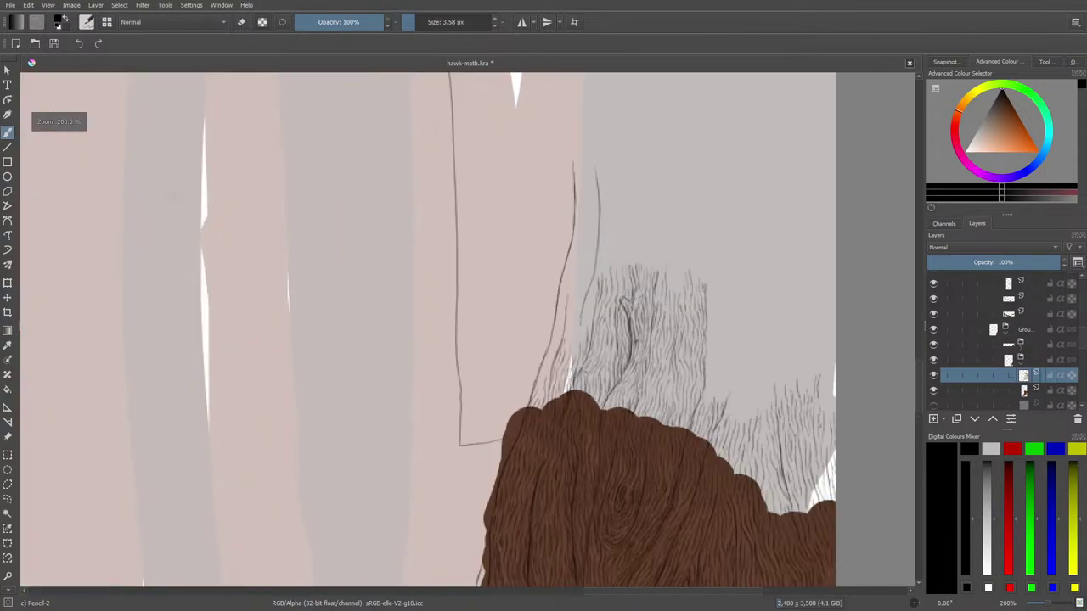
pyautogui.scroll(1, 1036, 603)
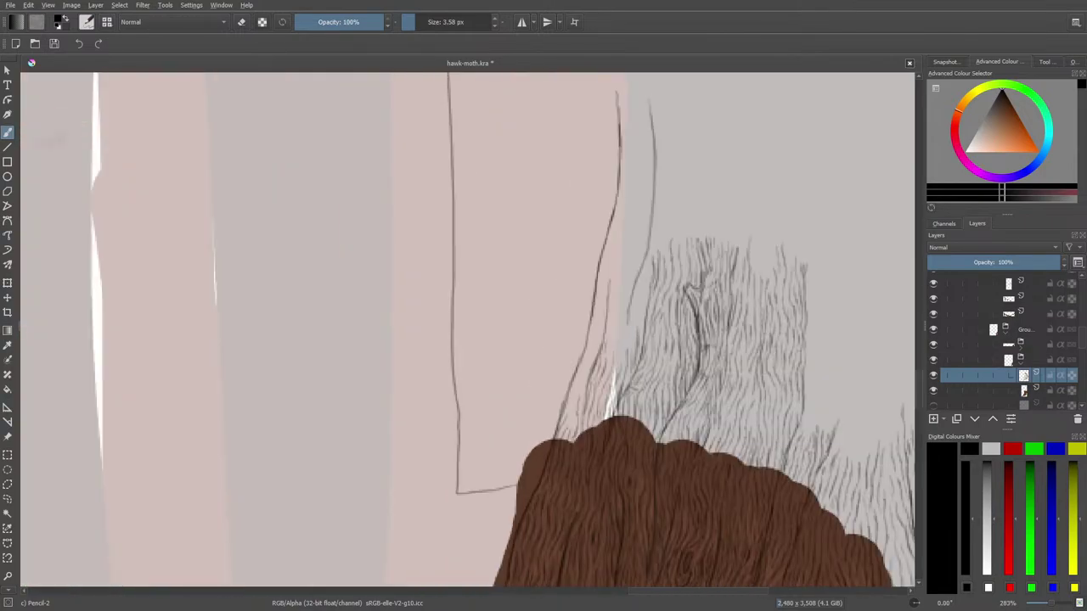
pyautogui.press('e')
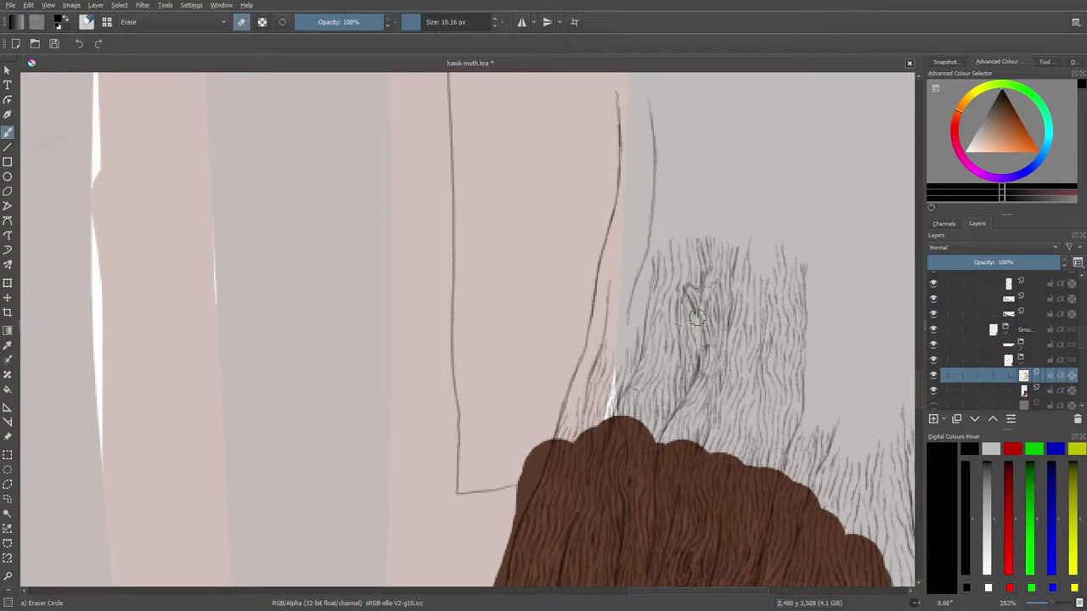
pyautogui.press('e')
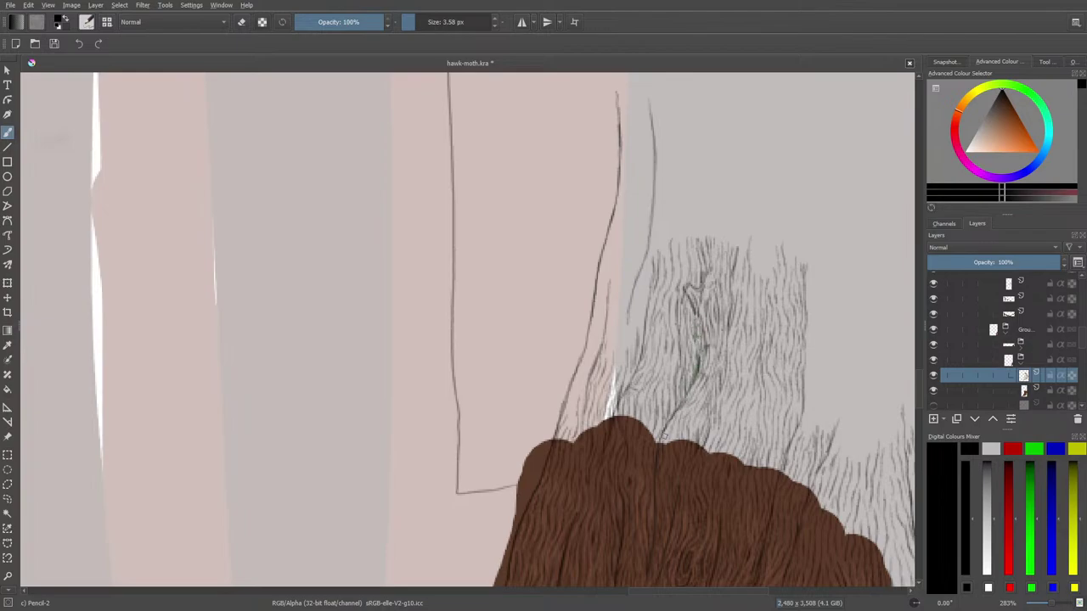
# - Erase the hooked tip of the stub's dark contour and blend the area into the surrounding bark with fine wavy pencil strokes
pyautogui.press('e')
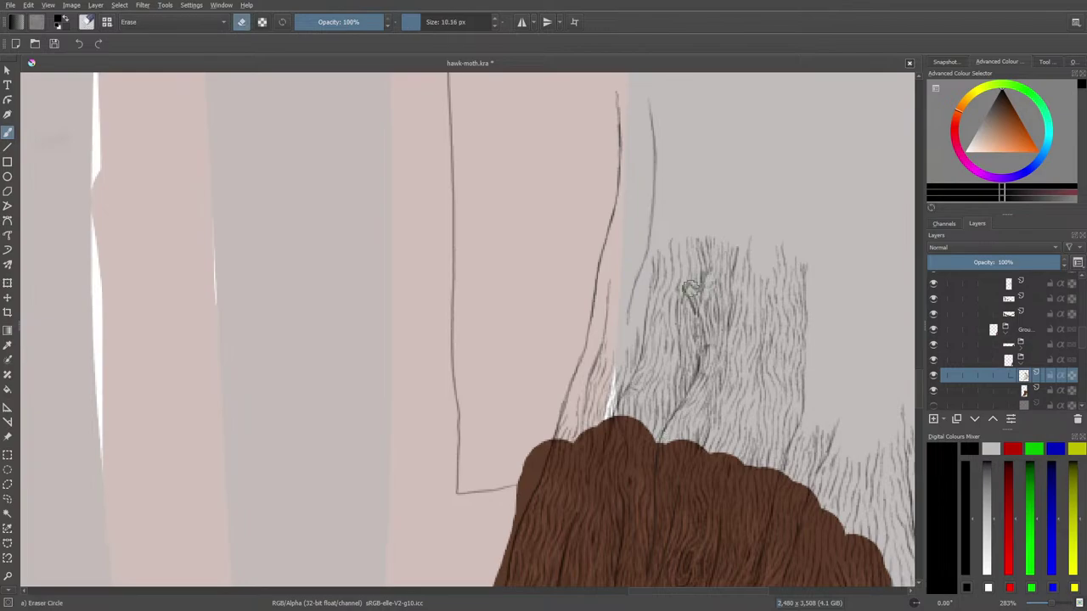
pyautogui.moveTo(691, 293)
pyautogui.mouseDown()
pyautogui.moveTo(698, 309)
pyautogui.moveTo(702, 282)
pyautogui.moveTo(687, 289)
pyautogui.mouseUp()
pyautogui.press('e')
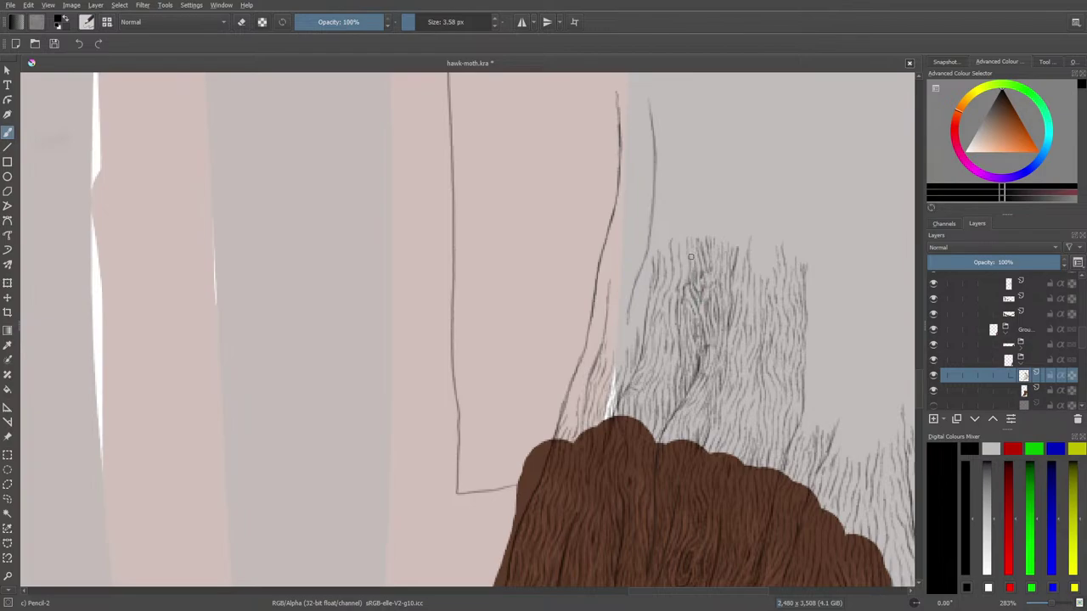
pyautogui.press('e')
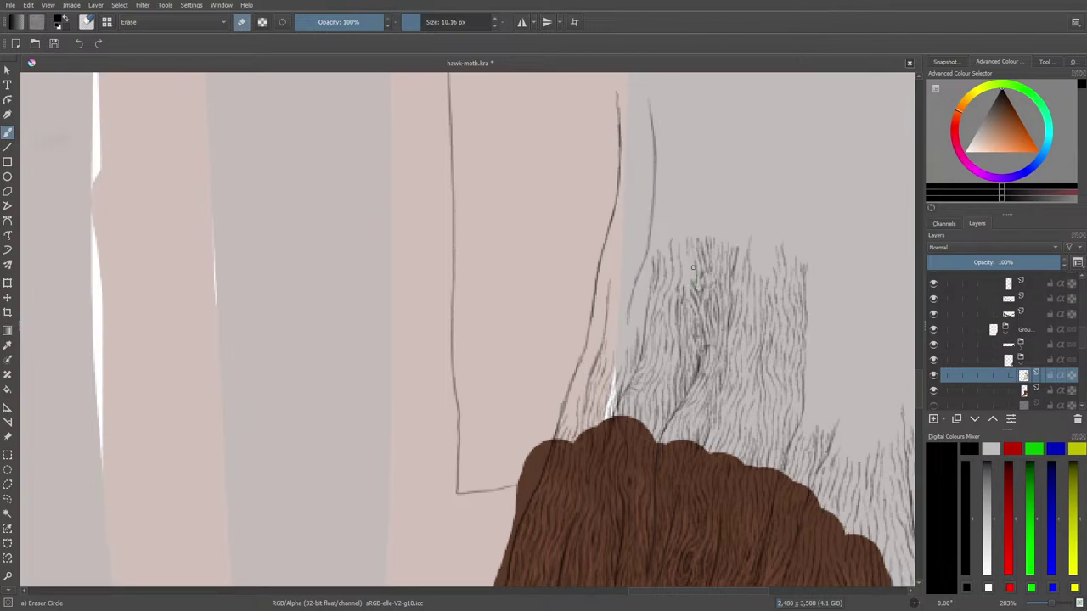
pyautogui.press('/')
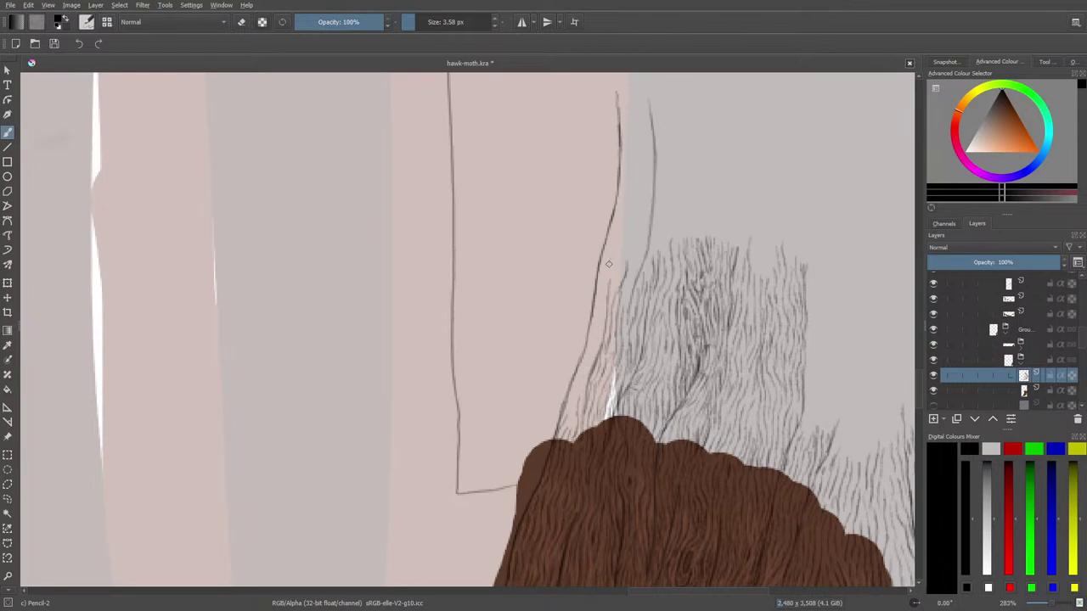
# - Fill the narrow strip between the trunk's left contour and the curved bark lines with fine grain, down to the brown fill
pyautogui.moveTo(609, 250); pyautogui.dragTo(598, 339)
pyautogui.moveTo(607, 277); pyautogui.dragTo(578, 379)
pyautogui.moveTo(597, 343)
pyautogui.mouseDown()
pyautogui.moveTo(566, 438)
pyautogui.moveTo(573, 429)
pyautogui.moveTo(562, 421)
pyautogui.mouseUp()
pyautogui.moveTo(581, 377)
pyautogui.mouseDown()
pyautogui.moveTo(576, 410)
pyautogui.moveTo(586, 406)
pyautogui.mouseUp()
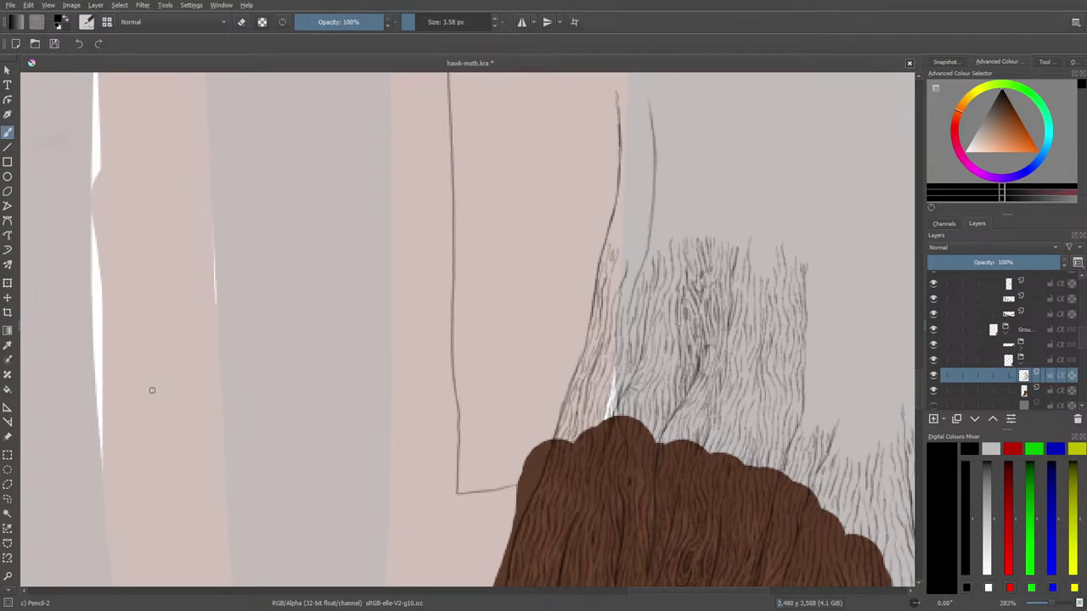
pyautogui.moveTo(2, 161); pyautogui.dragTo(548, 3)
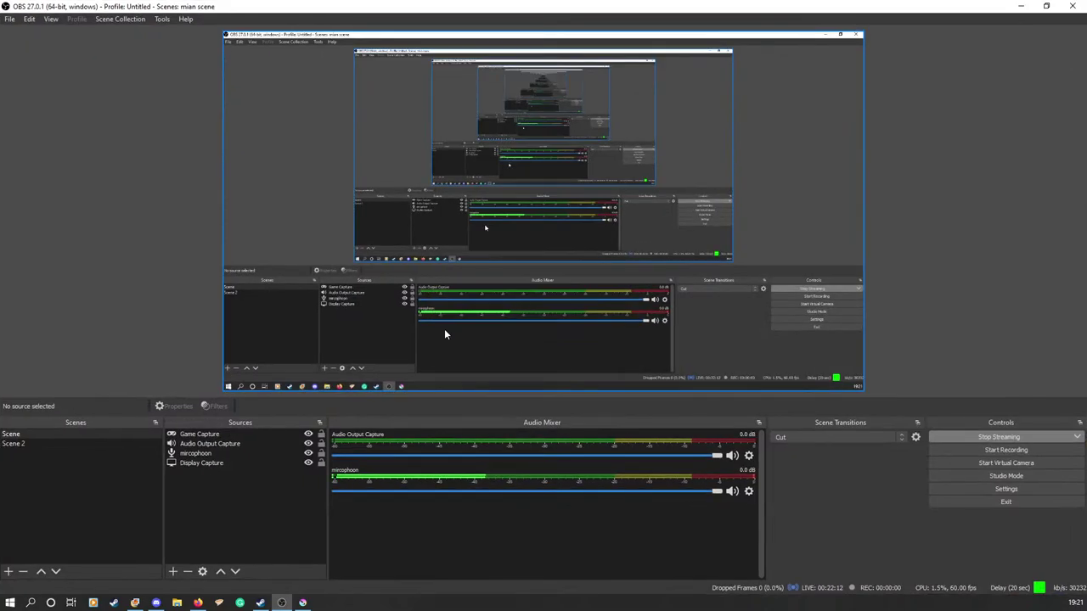
pyautogui.moveTo(328, 5); pyautogui.dragTo(1, 442)
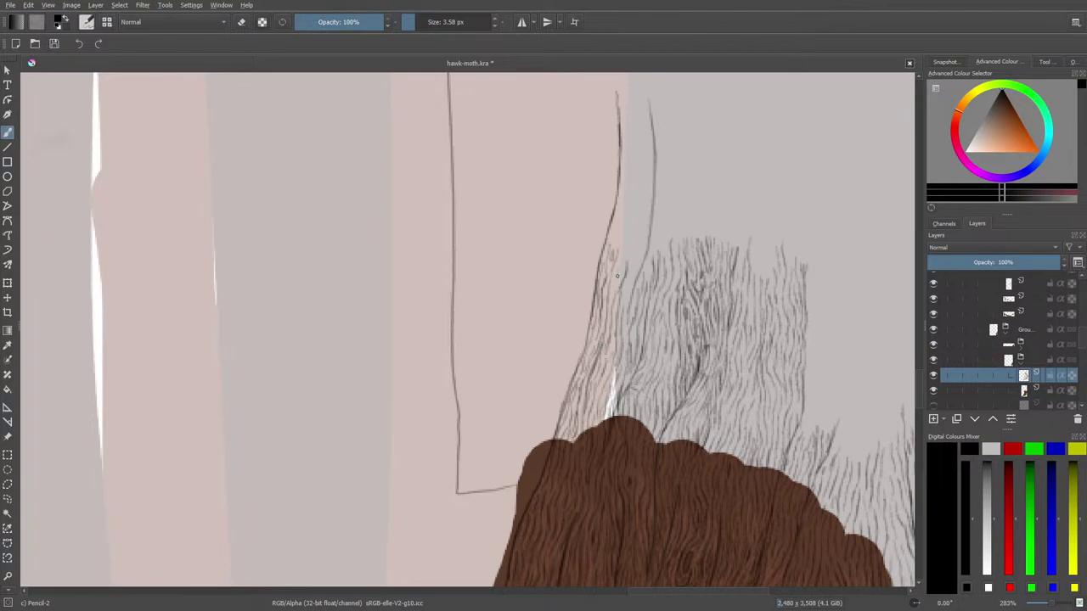
# - Extend the wavy grain upward beside the trunk's left contour and around the long curved bark line with the pencil brush
pyautogui.moveTo(630, 250)
pyautogui.mouseDown()
pyautogui.moveTo(629, 211)
pyautogui.moveTo(616, 255)
pyautogui.mouseUp()
pyautogui.press('e')
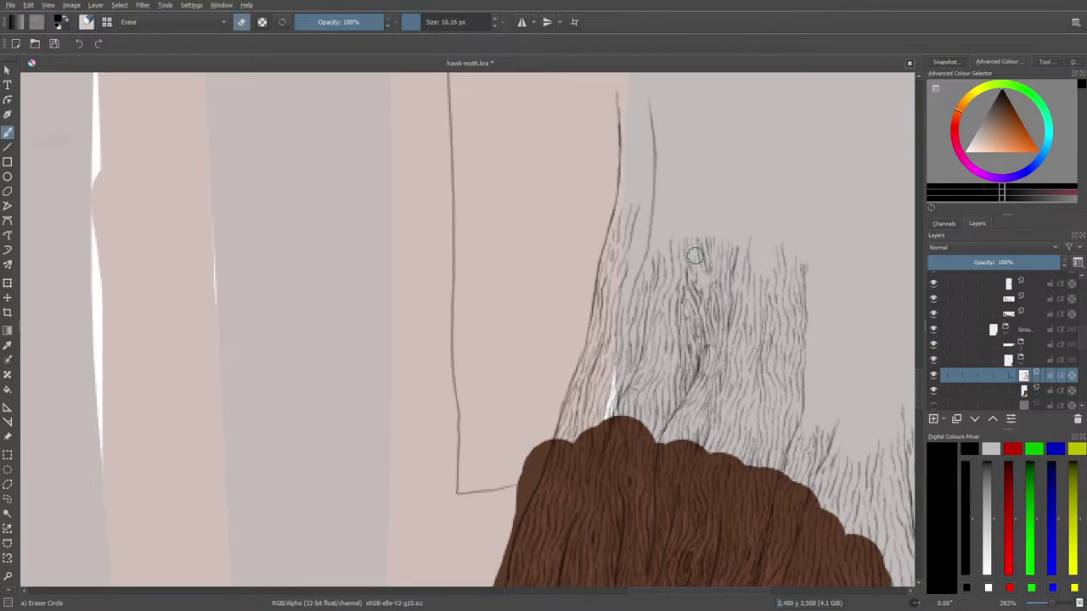
pyautogui.rightClick(695, 255)
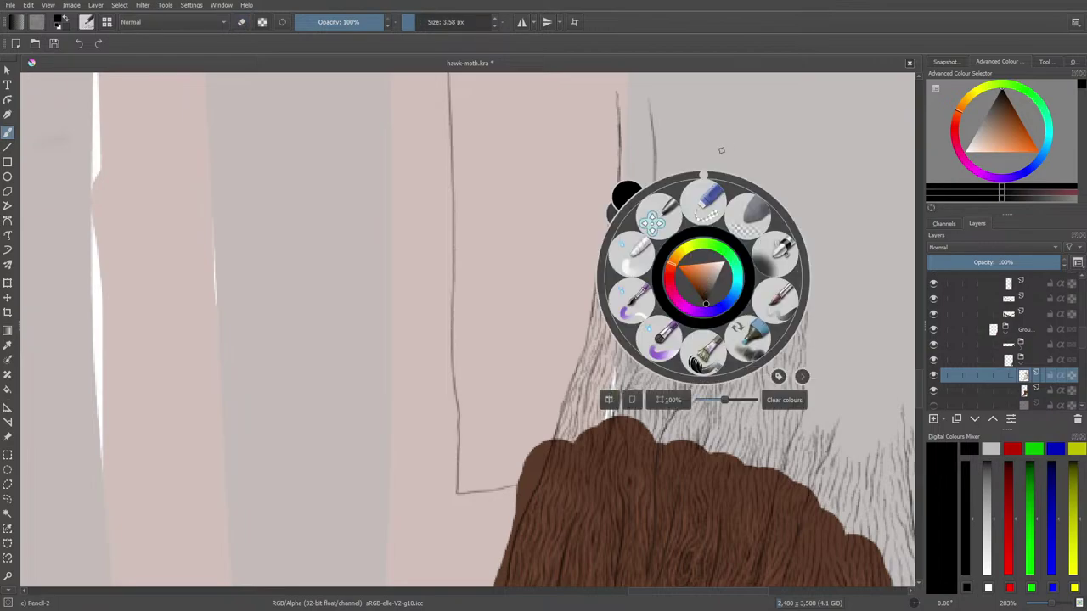
pyautogui.click(719, 193)
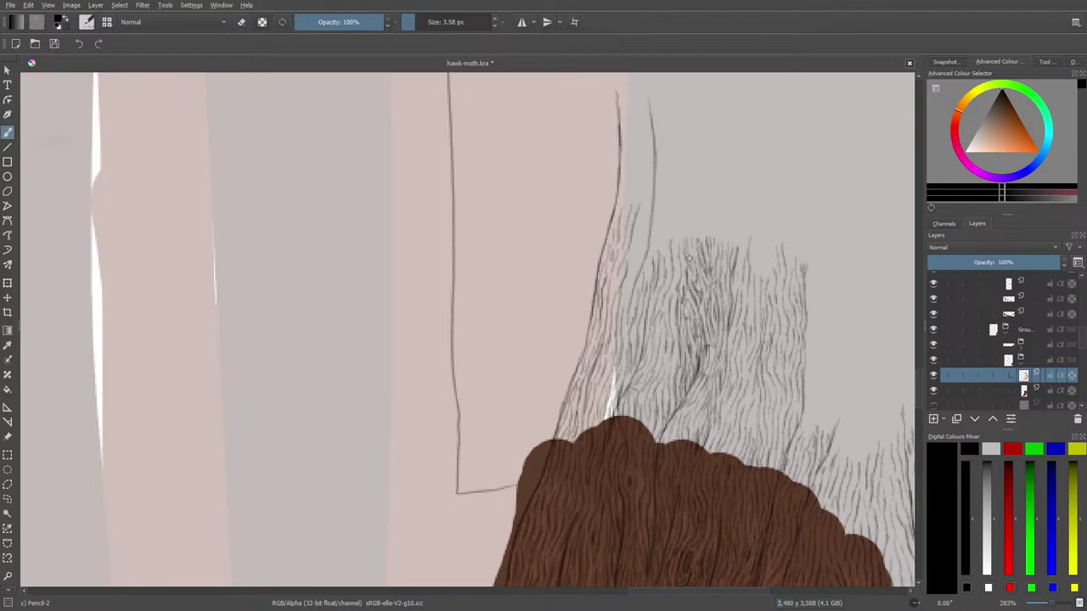
pyautogui.moveTo(690, 258)
pyautogui.mouseDown()
pyautogui.moveTo(690, 199)
pyautogui.moveTo(685, 214)
pyautogui.mouseUp()
pyautogui.moveTo(672, 209); pyautogui.dragTo(664, 245)
# - Show the rough sketch layer and trace its long bark lines between the textured grain and the canvas's right edge
pyautogui.moveTo(920, 395)
pyautogui.mouseDown()
pyautogui.moveTo(921, 383)
pyautogui.moveTo(917, 408)
pyautogui.moveTo(917, 367)
pyautogui.moveTo(915, 408)
pyautogui.moveTo(919, 399)
pyautogui.mouseUp()
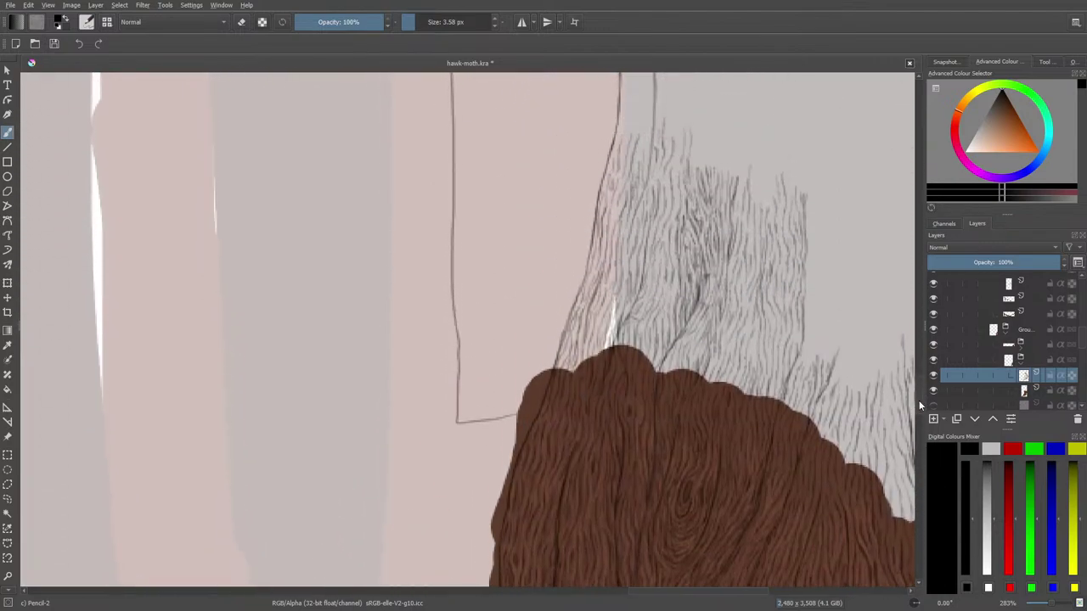
pyautogui.moveTo(693, 592); pyautogui.dragTo(740, 593)
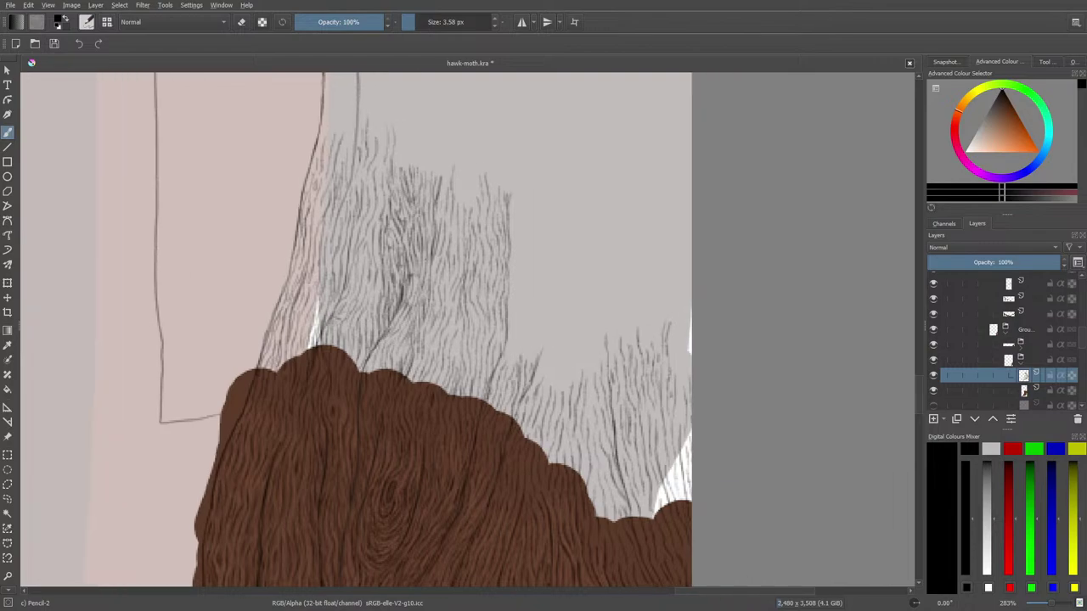
pyautogui.click(934, 406)
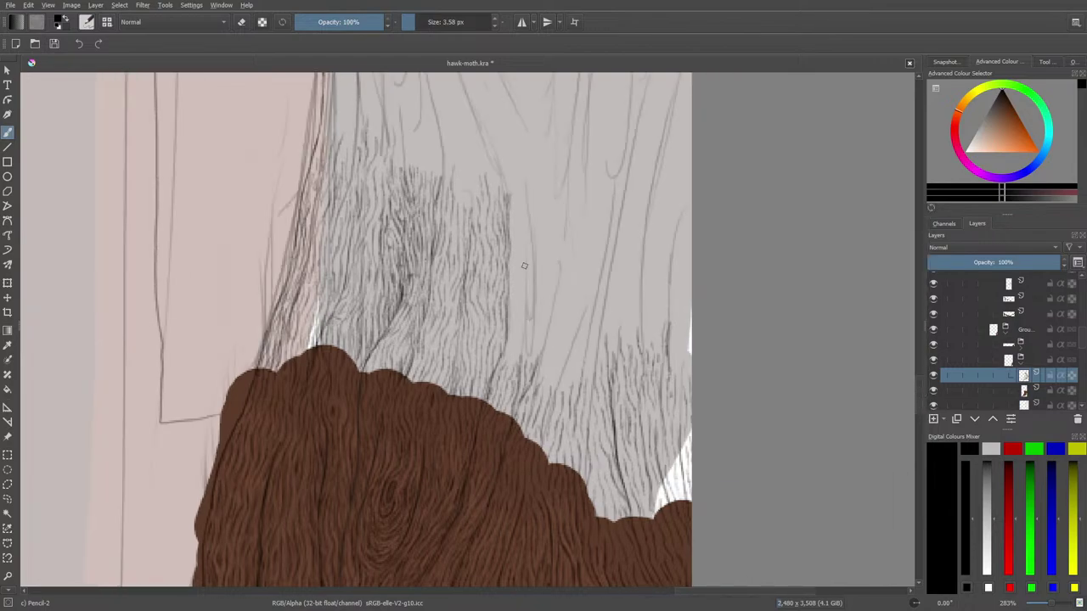
pyautogui.moveTo(524, 184); pyautogui.dragTo(529, 331)
pyautogui.moveTo(560, 274)
pyautogui.mouseDown()
pyautogui.moveTo(544, 350)
pyautogui.moveTo(576, 324)
pyautogui.mouseUp()
pyautogui.moveTo(558, 393)
pyautogui.mouseDown()
pyautogui.moveTo(589, 267)
pyautogui.moveTo(599, 328)
pyautogui.moveTo(642, 286)
pyautogui.moveTo(651, 185)
pyautogui.mouseUp()
pyautogui.moveTo(679, 229); pyautogui.dragTo(671, 324)
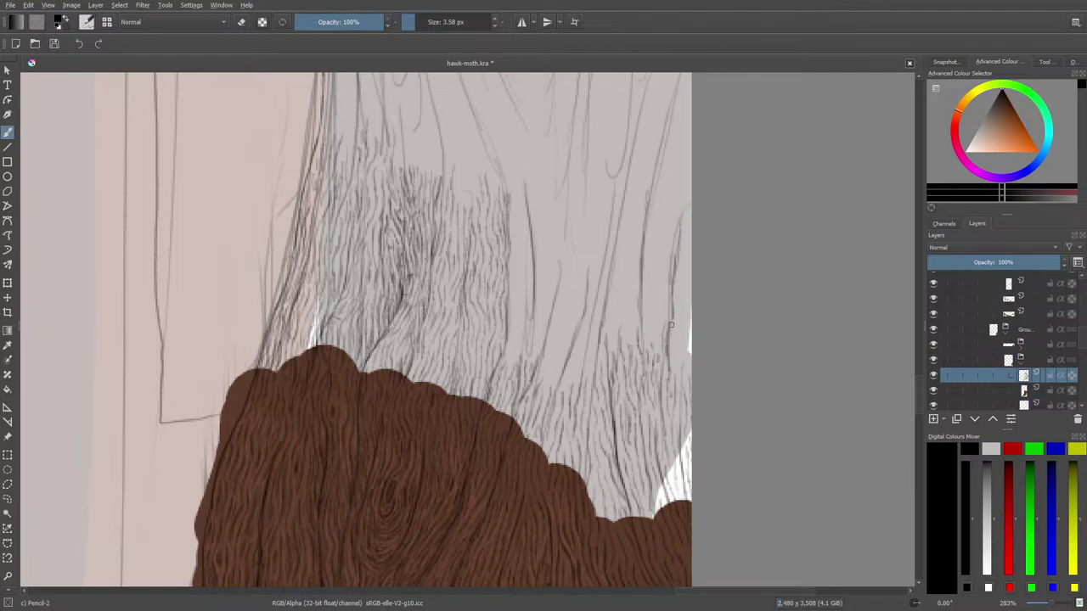
pyautogui.moveTo(917, 394); pyautogui.dragTo(920, 381)
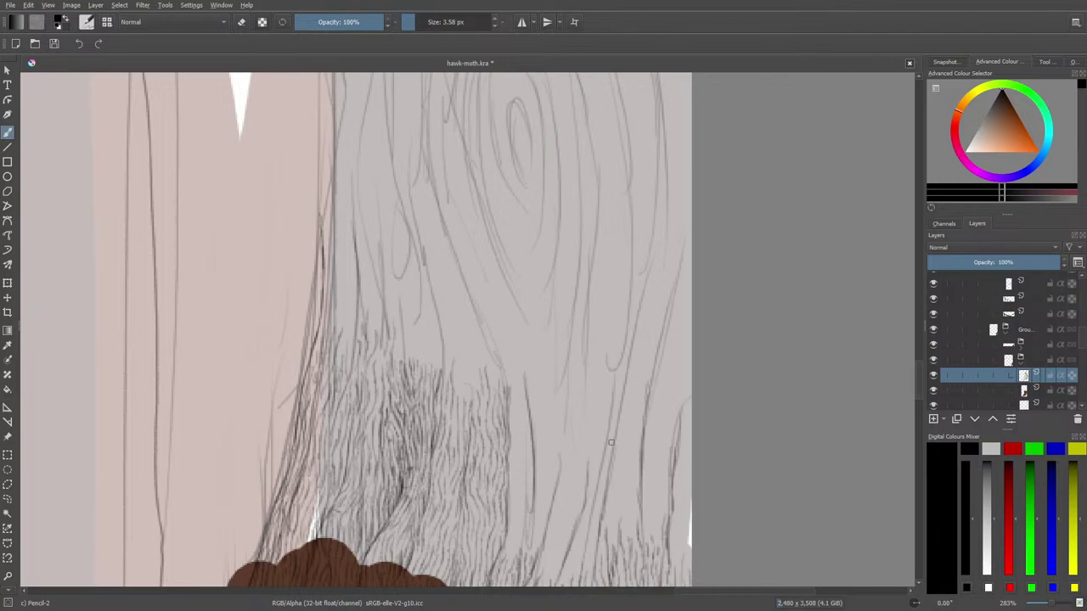
pyautogui.moveTo(614, 460)
pyautogui.mouseDown()
pyautogui.moveTo(655, 224)
pyautogui.moveTo(678, 287)
pyautogui.moveTo(682, 261)
pyautogui.moveTo(652, 396)
pyautogui.mouseUp()
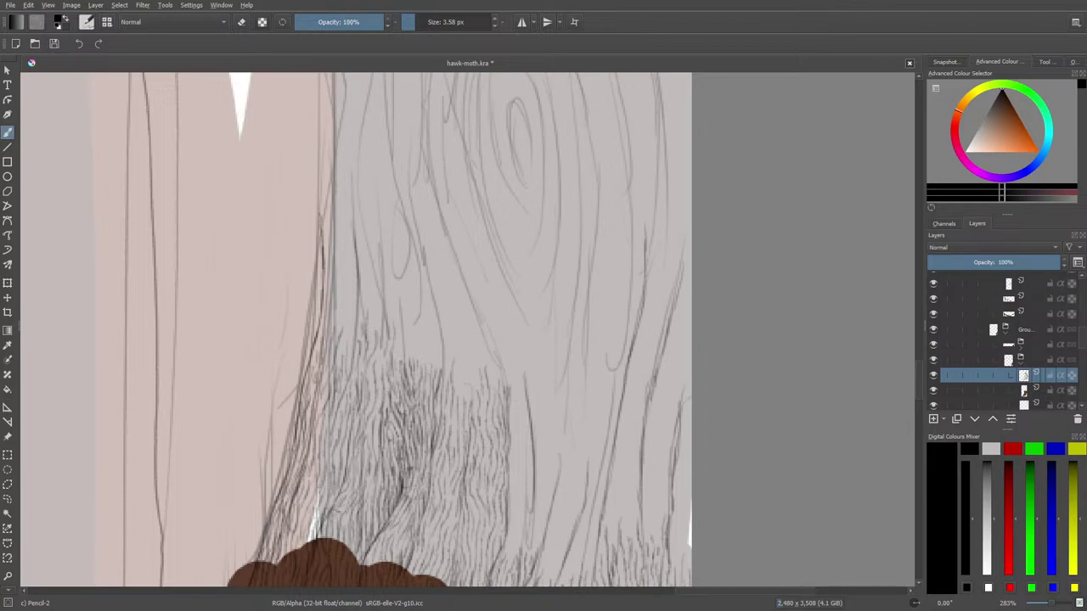
# - Trace the two long curved bark lines that sweep down along the left side of the wood knot
pyautogui.scroll(3, 917, 380)
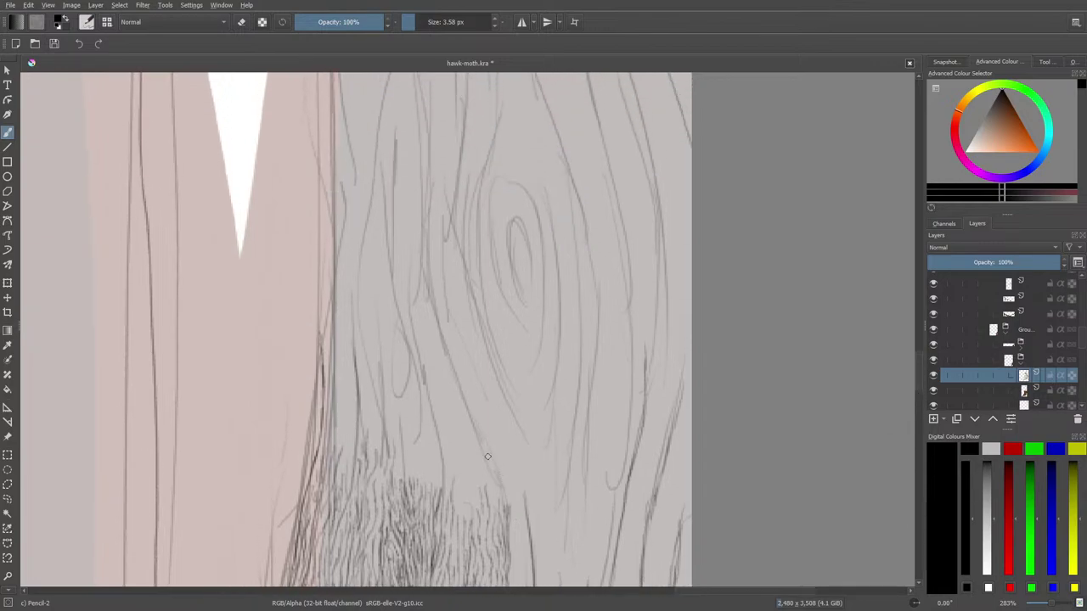
pyautogui.moveTo(485, 452)
pyautogui.mouseDown()
pyautogui.moveTo(441, 344)
pyautogui.moveTo(457, 384)
pyautogui.moveTo(425, 250)
pyautogui.moveTo(432, 303)
pyautogui.moveTo(419, 194)
pyautogui.mouseUp()
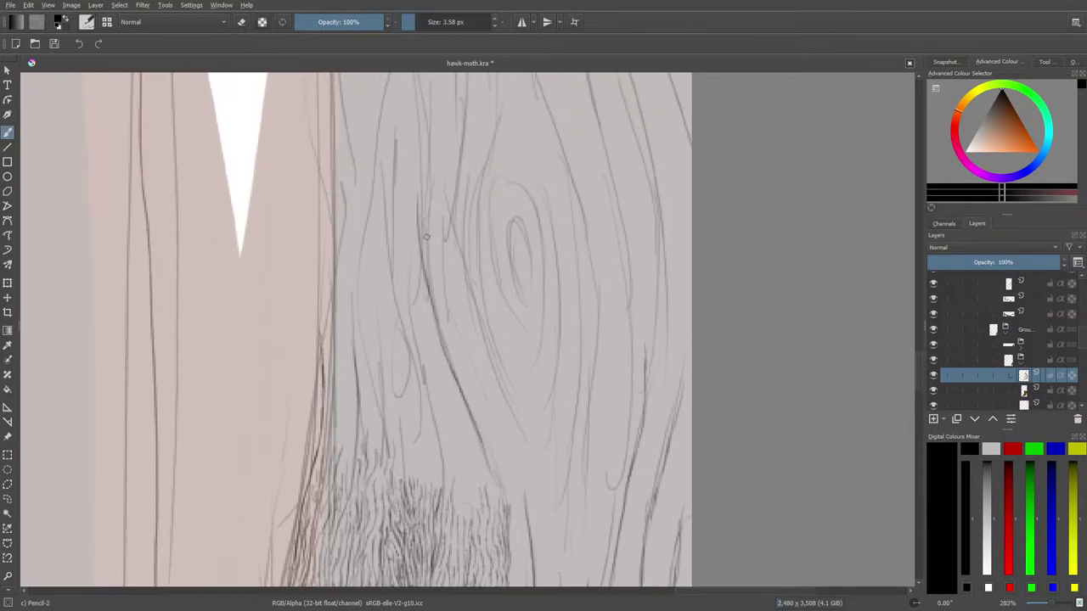
pyautogui.moveTo(427, 231); pyautogui.dragTo(423, 178)
pyautogui.moveTo(463, 239); pyautogui.dragTo(525, 430)
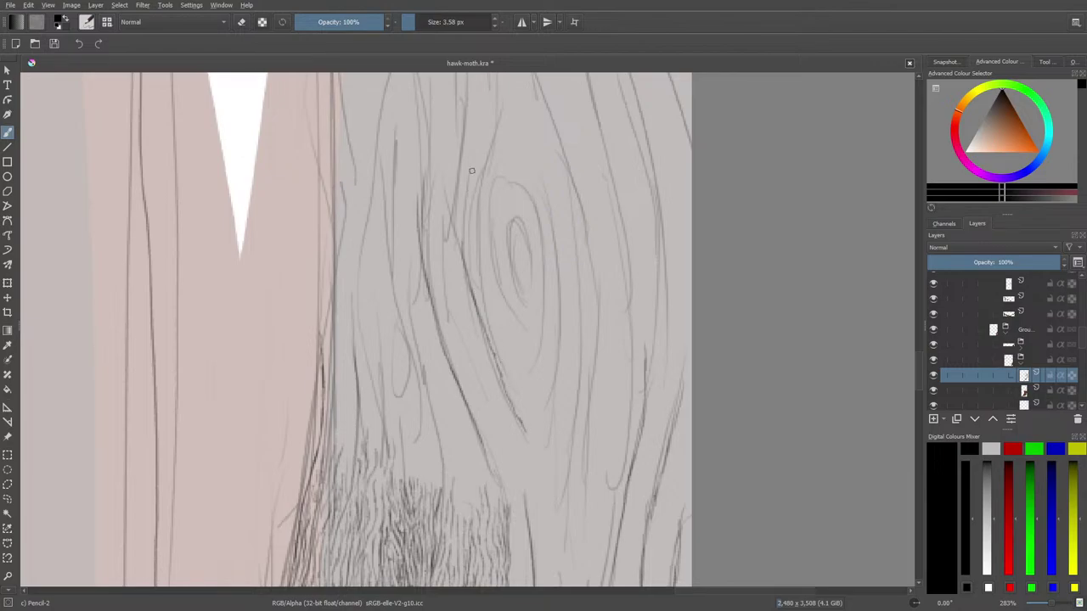
# - Extend the trunk's left contour upward and trace the wavy bark line beside it down to the textured grain
pyautogui.moveTo(918, 371); pyautogui.dragTo(914, 361)
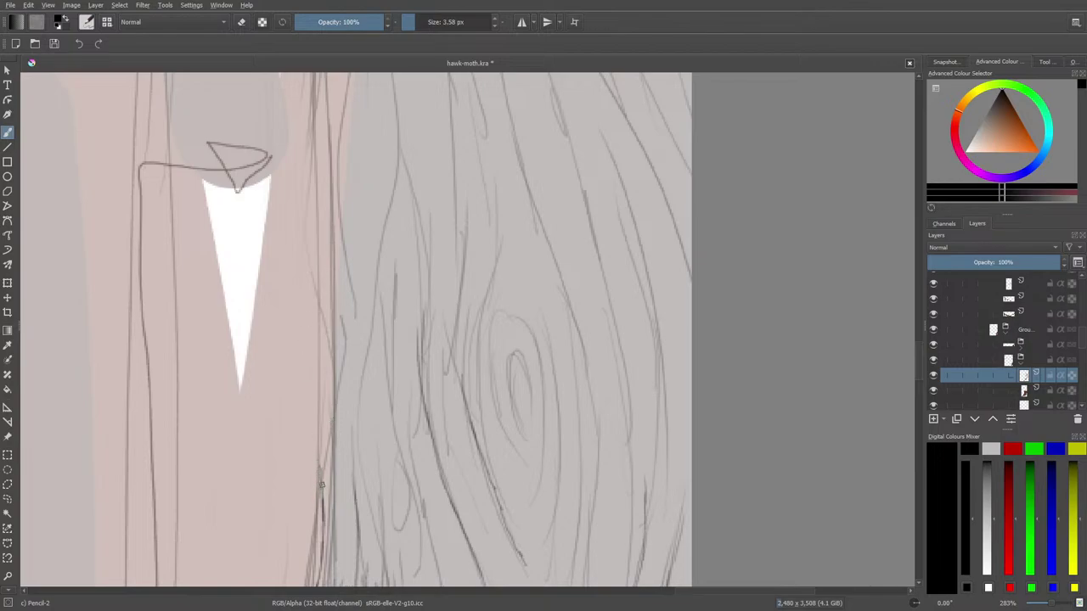
pyautogui.moveTo(322, 479); pyautogui.dragTo(316, 163)
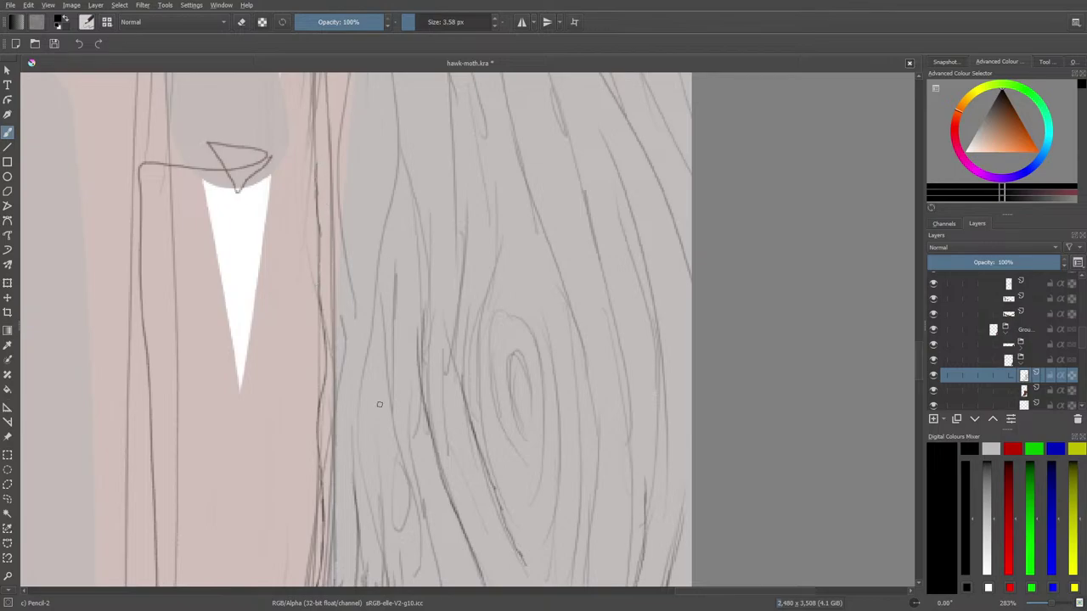
pyautogui.moveTo(386, 318)
pyautogui.mouseDown()
pyautogui.moveTo(393, 425)
pyautogui.moveTo(440, 567)
pyautogui.mouseUp()
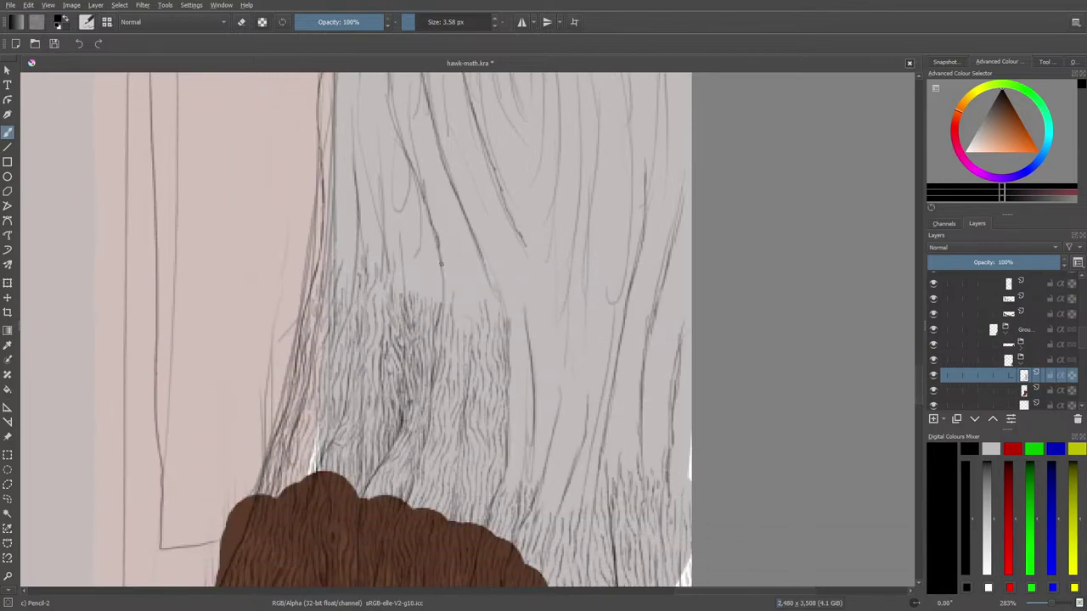
pyautogui.moveTo(441, 263); pyautogui.dragTo(443, 321)
# - Trace the long bark lines along the right side of the wood knot and outline the knot's inner and outer rings
pyautogui.moveTo(581, 154); pyautogui.dragTo(576, 224)
pyautogui.moveTo(579, 180); pyautogui.dragTo(564, 347)
pyautogui.moveTo(588, 281); pyautogui.dragTo(602, 109)
pyautogui.moveTo(916, 380); pyautogui.dragTo(919, 364)
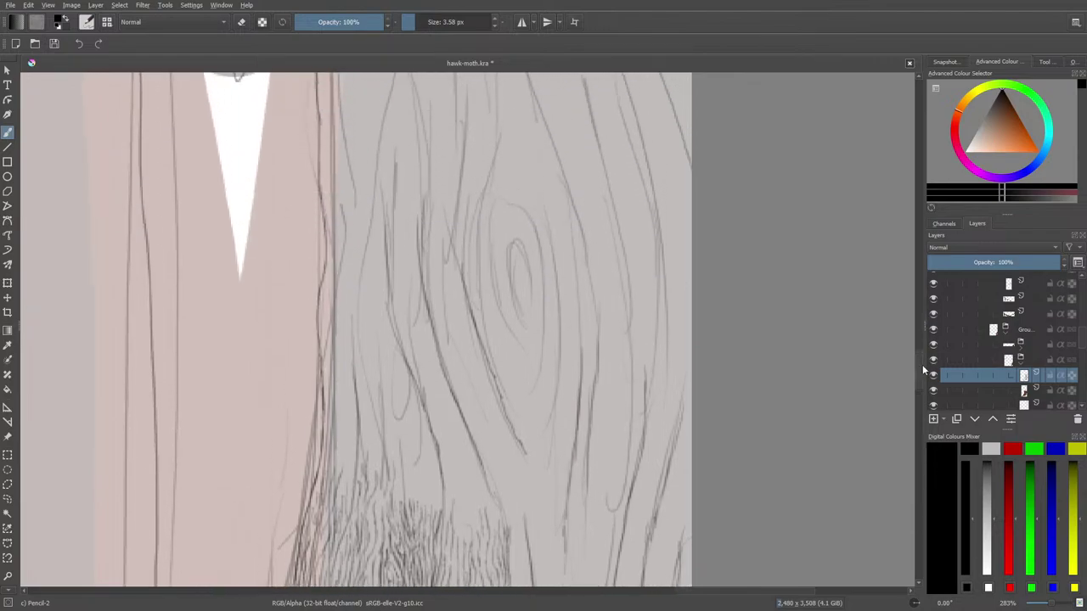
pyautogui.moveTo(594, 302); pyautogui.dragTo(547, 141)
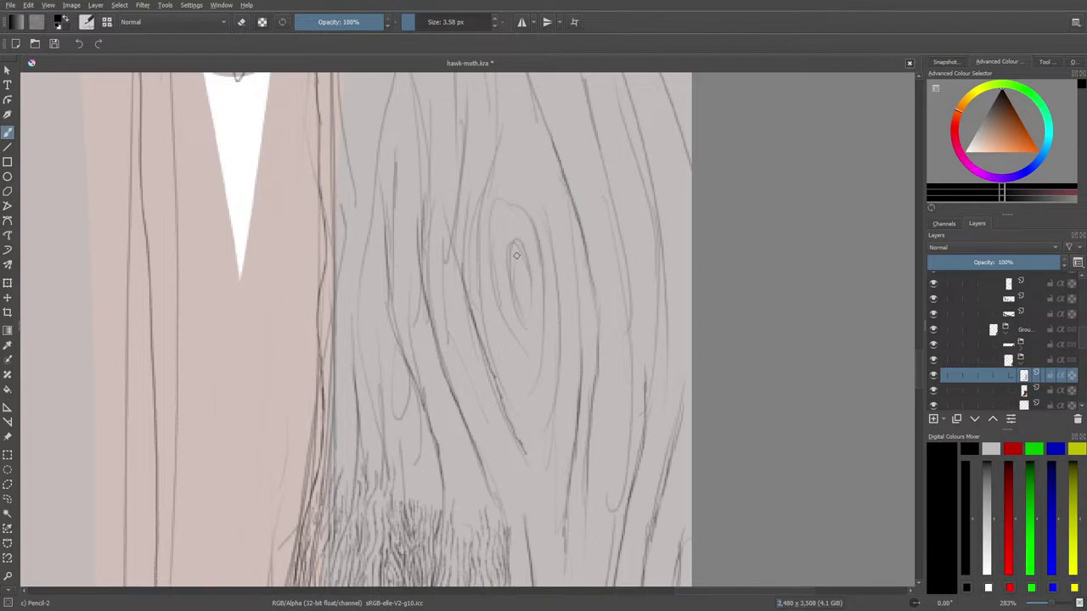
pyautogui.moveTo(515, 255)
pyautogui.mouseDown()
pyautogui.moveTo(514, 305)
pyautogui.moveTo(491, 236)
pyautogui.moveTo(493, 208)
pyautogui.moveTo(511, 206)
pyautogui.mouseUp()
pyautogui.moveTo(557, 320); pyautogui.dragTo(549, 415)
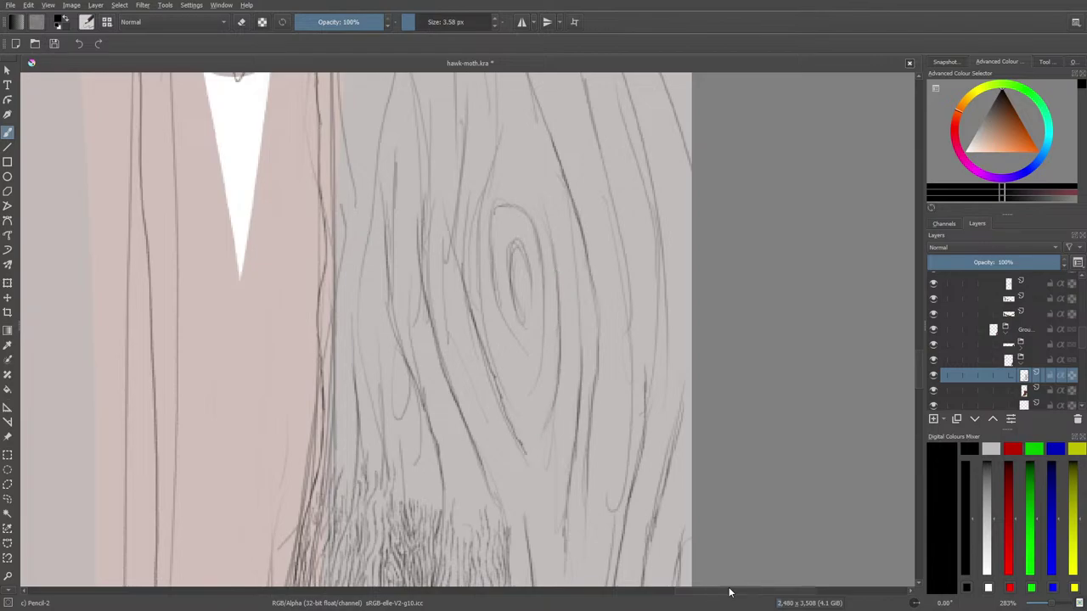
# - Trace the upper bark lines between the trunk's left contour and the wood knot, including the curve beside the knot
pyautogui.moveTo(731, 592); pyautogui.dragTo(677, 601)
pyautogui.scroll(3, 915, 373)
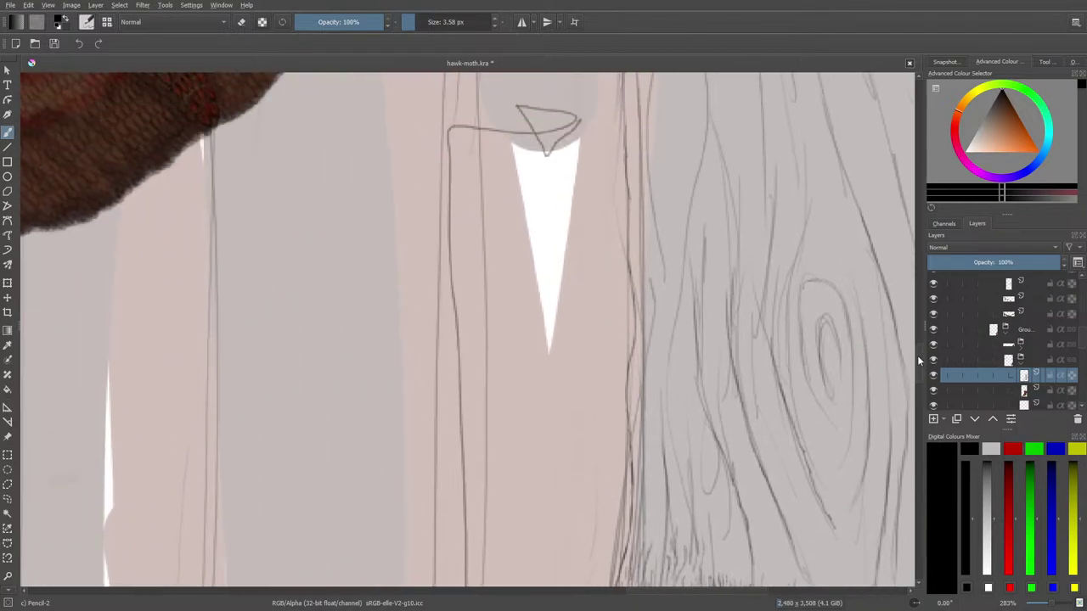
pyautogui.moveTo(669, 382); pyautogui.dragTo(702, 158)
pyautogui.moveTo(691, 197); pyautogui.dragTo(698, 141)
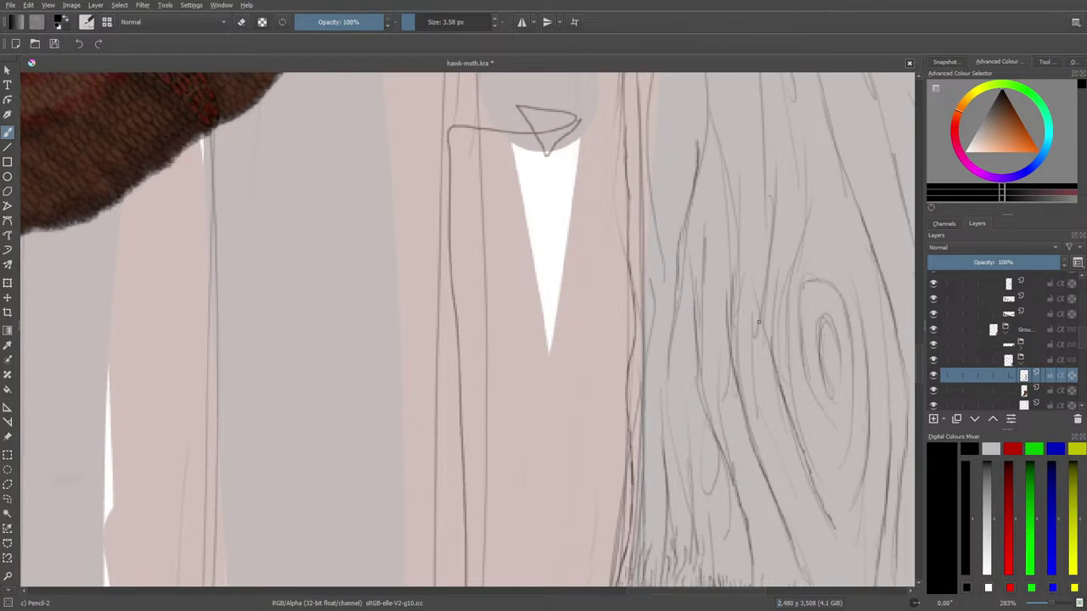
pyautogui.moveTo(765, 323); pyautogui.dragTo(768, 168)
pyautogui.moveTo(807, 217); pyautogui.dragTo(790, 357)
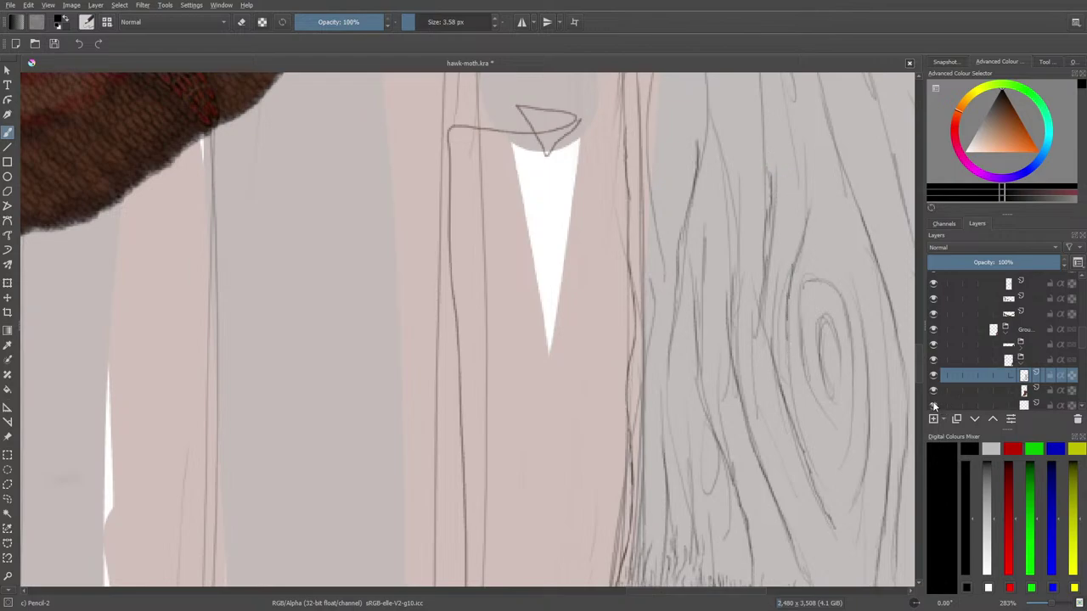
# - Hide the rough sketch layer beneath the traced bark lines
pyautogui.click(935, 405)
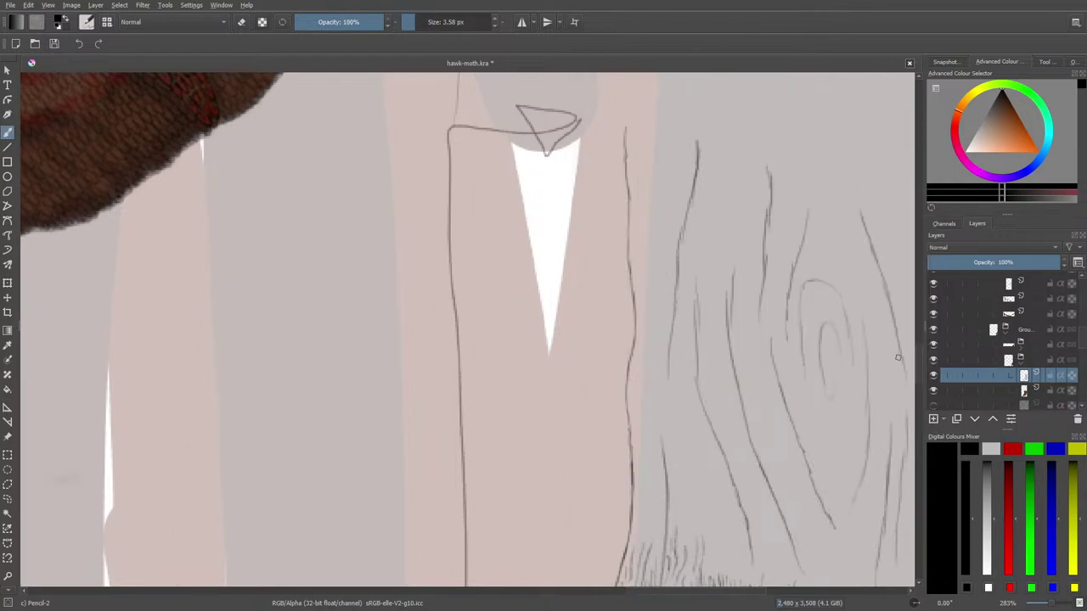
pyautogui.scroll(-5, 921, 387)
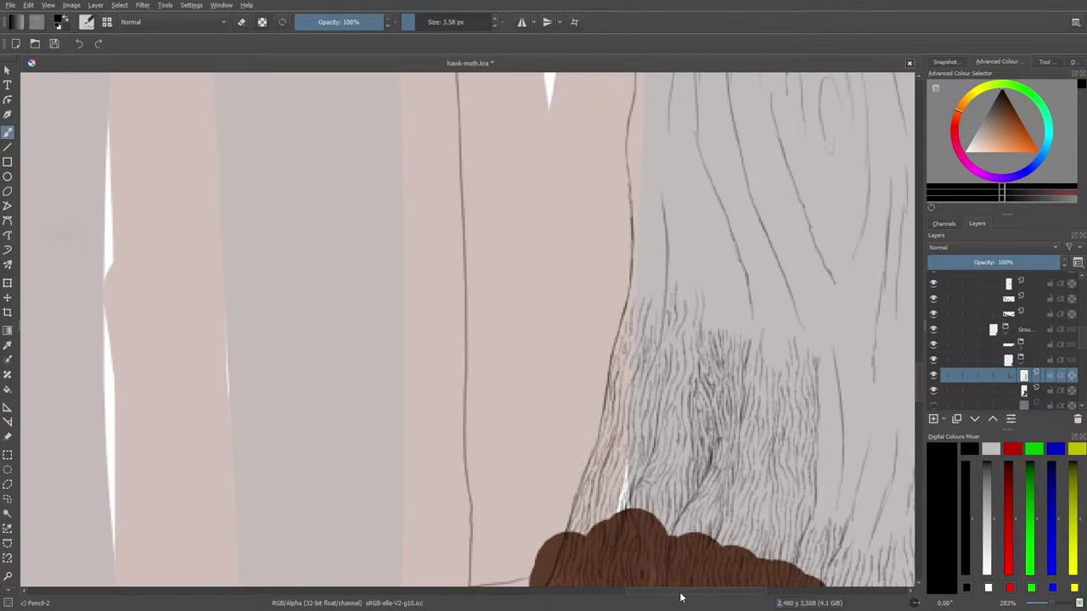
pyautogui.hscroll(5, 711, 592)
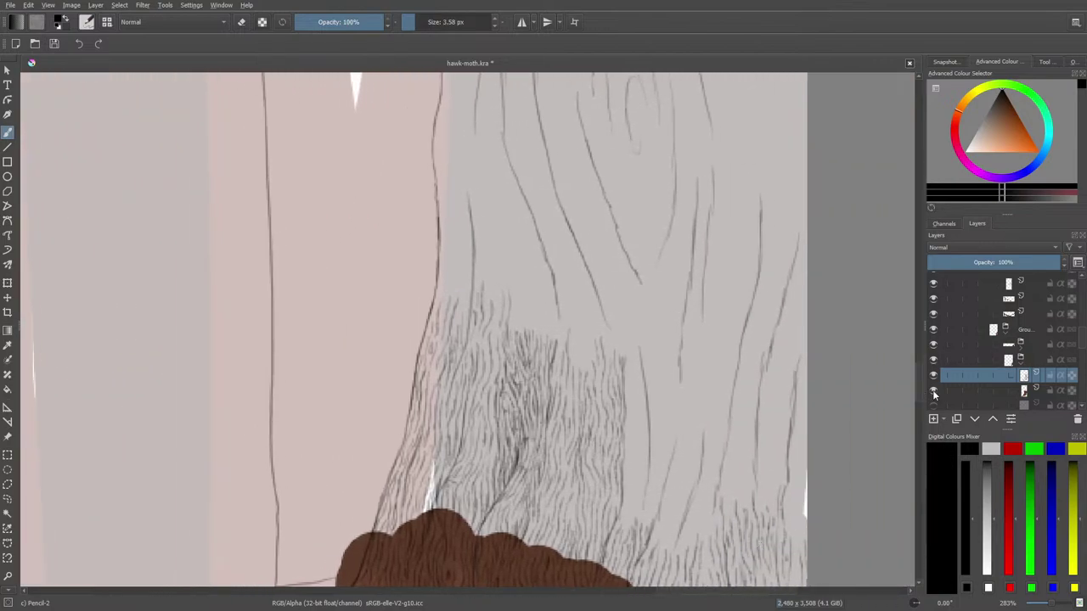
# - Temporarily show the rough sketch layer and trace the curved bark lines between the wood knot and the trunk's right edge
pyautogui.scroll(6, 922, 379)
pyautogui.click(935, 405)
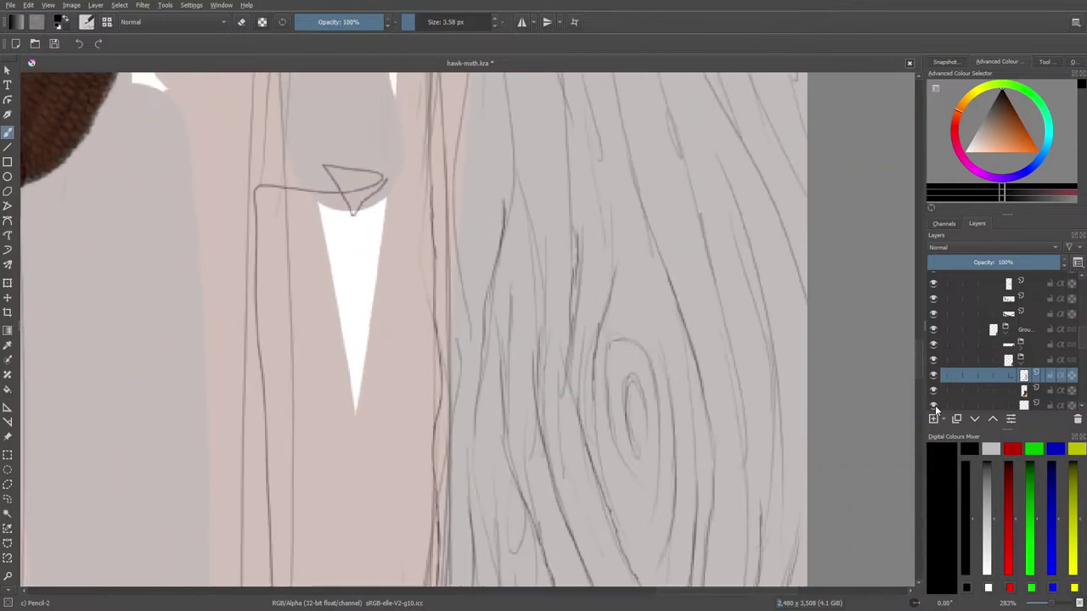
pyautogui.moveTo(716, 295)
pyautogui.mouseDown()
pyautogui.moveTo(739, 400)
pyautogui.moveTo(733, 360)
pyautogui.moveTo(737, 529)
pyautogui.moveTo(782, 540)
pyautogui.moveTo(773, 368)
pyautogui.mouseUp()
pyautogui.moveTo(781, 447); pyautogui.dragTo(771, 328)
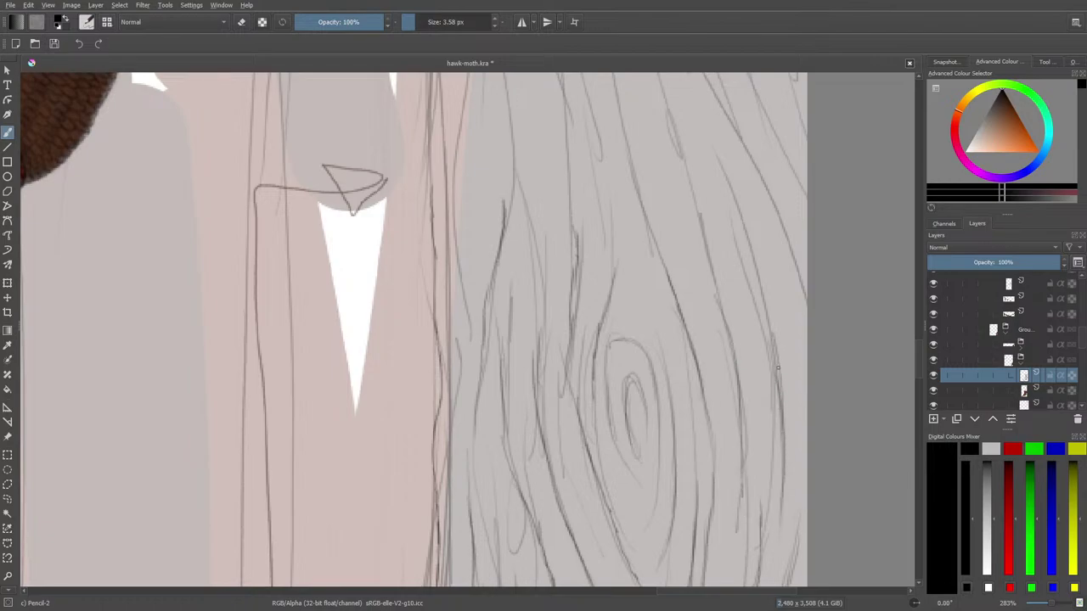
pyautogui.moveTo(778, 366); pyautogui.dragTo(759, 282)
pyautogui.click(934, 405)
# - Draw short wavy grain strokes along the trunk's right edge, directly above the textured bark
pyautogui.moveTo(921, 363); pyautogui.dragTo(922, 395)
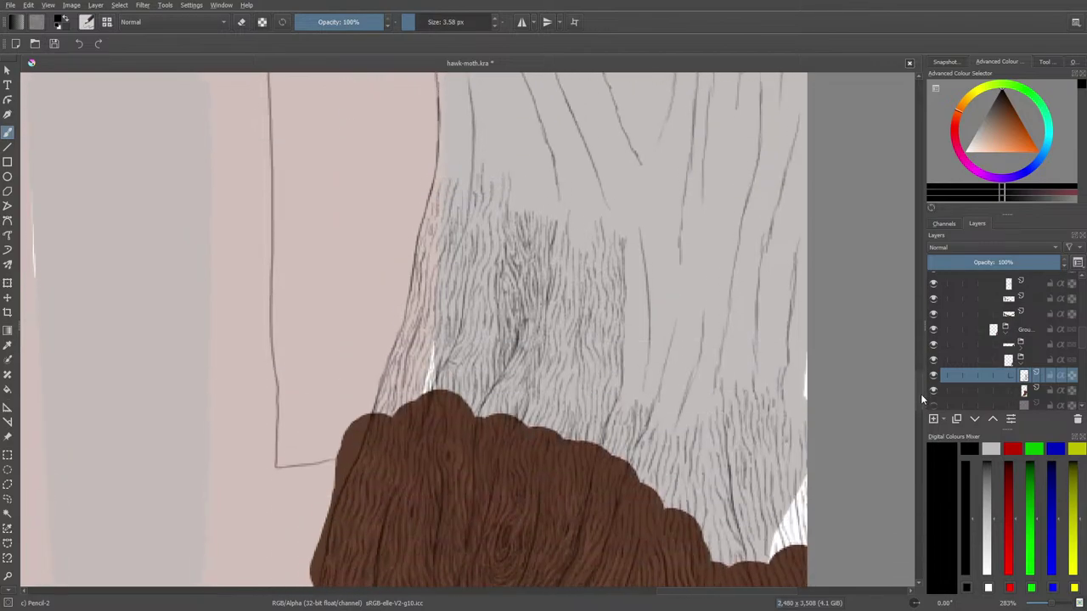
pyautogui.scroll(2, 921, 394)
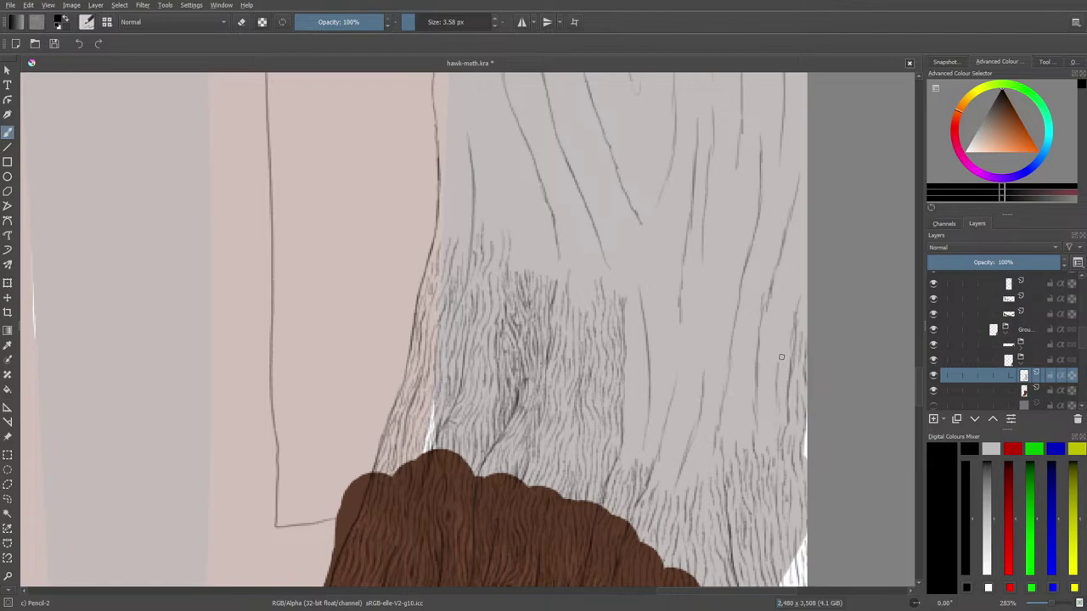
pyautogui.moveTo(784, 372); pyautogui.dragTo(783, 341)
# - Check the live stream dashboard in the browser and return to the painting
pyautogui.moveTo(0, 51); pyautogui.dragTo(453, 140)
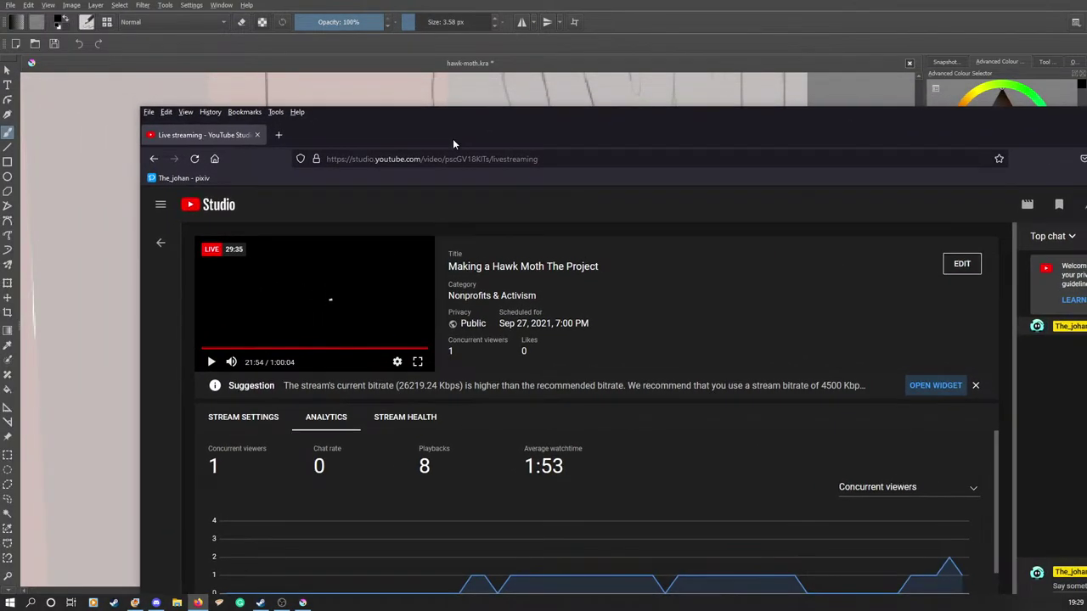
pyautogui.hotkey('alt', 'Tab')
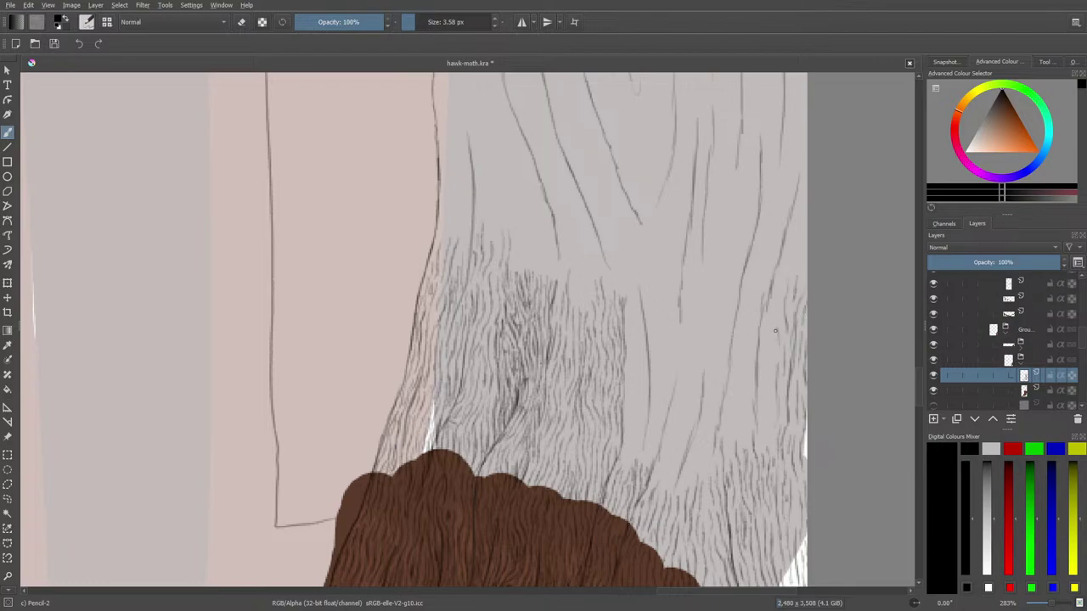
# - Extend the wavy grain up the trunk's right edge, filling the area around the long slanted bark lines
pyautogui.moveTo(775, 331)
pyautogui.mouseDown()
pyautogui.moveTo(775, 363)
pyautogui.moveTo(764, 368)
pyautogui.moveTo(762, 350)
pyautogui.mouseUp()
pyautogui.moveTo(806, 230); pyautogui.dragTo(802, 242)
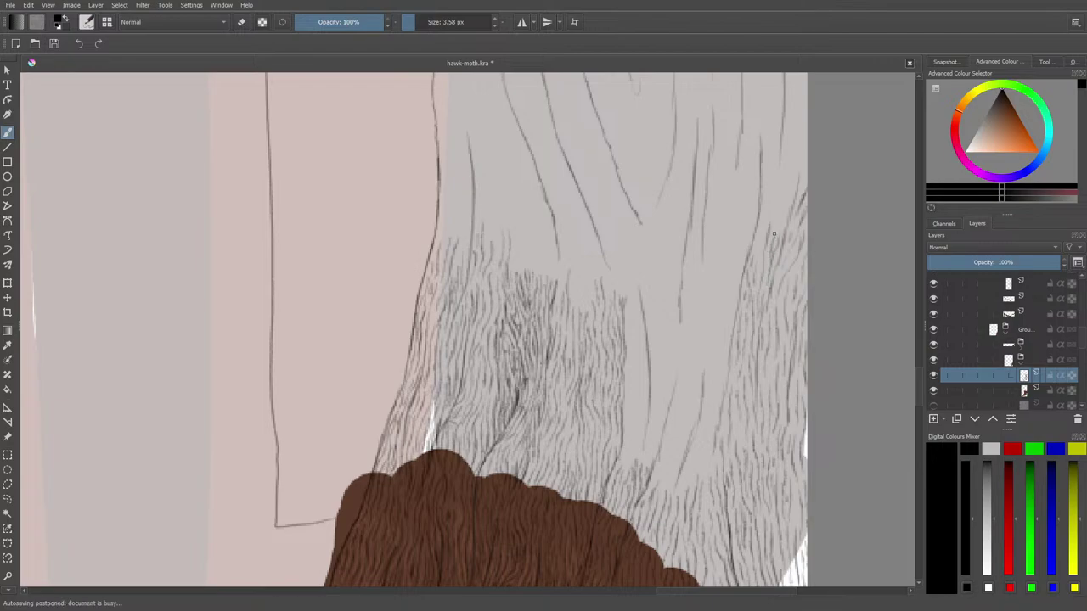
pyautogui.scroll(3, 771, 201)
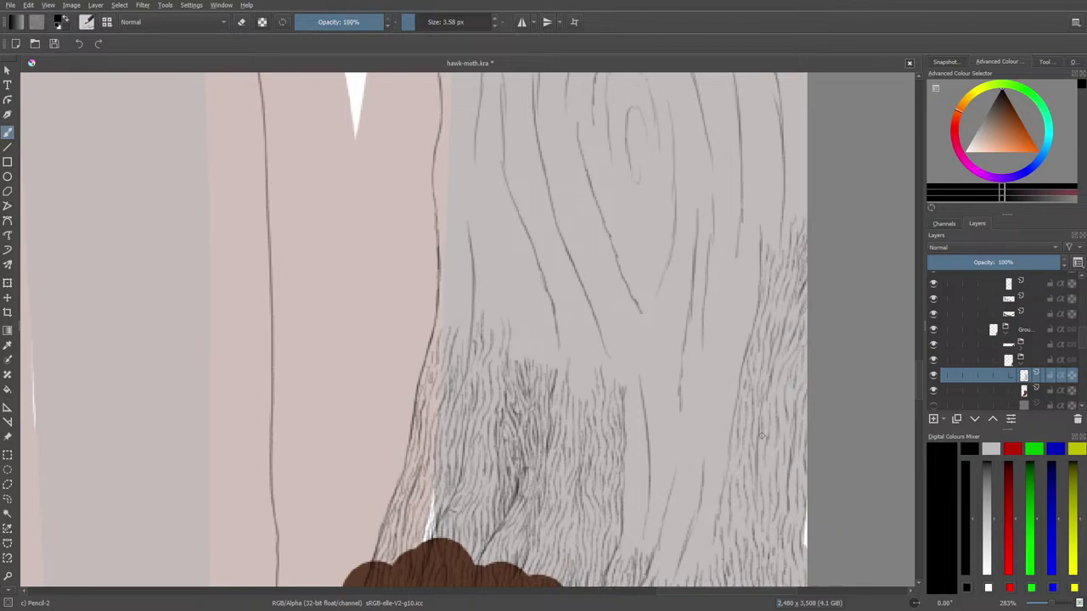
pyautogui.moveTo(918, 385)
pyautogui.mouseDown()
pyautogui.moveTo(919, 406)
pyautogui.moveTo(920, 394)
pyautogui.mouseUp()
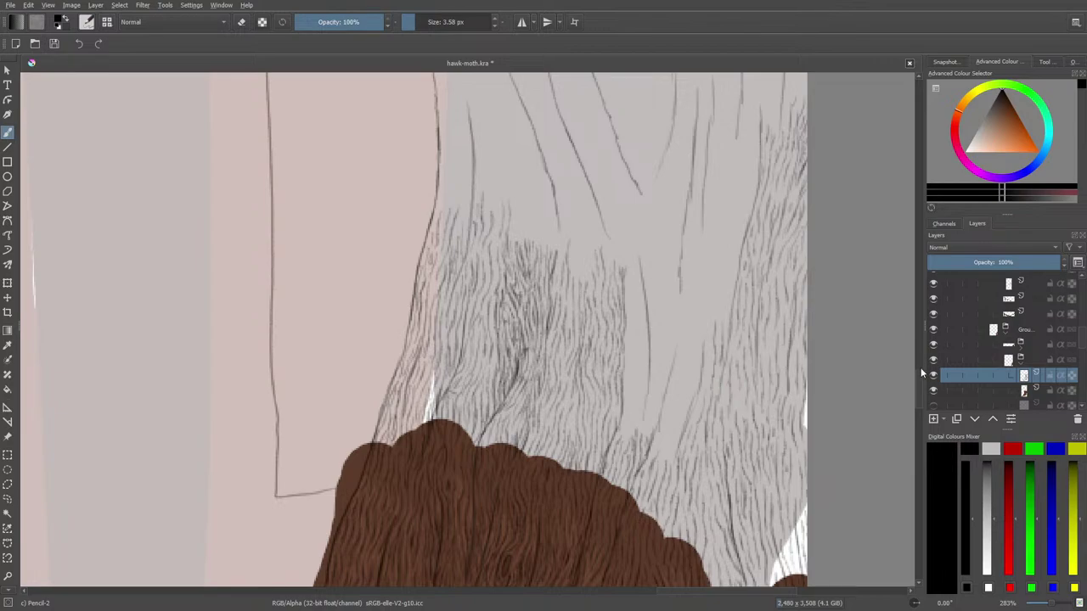
pyautogui.scroll(1, 921, 370)
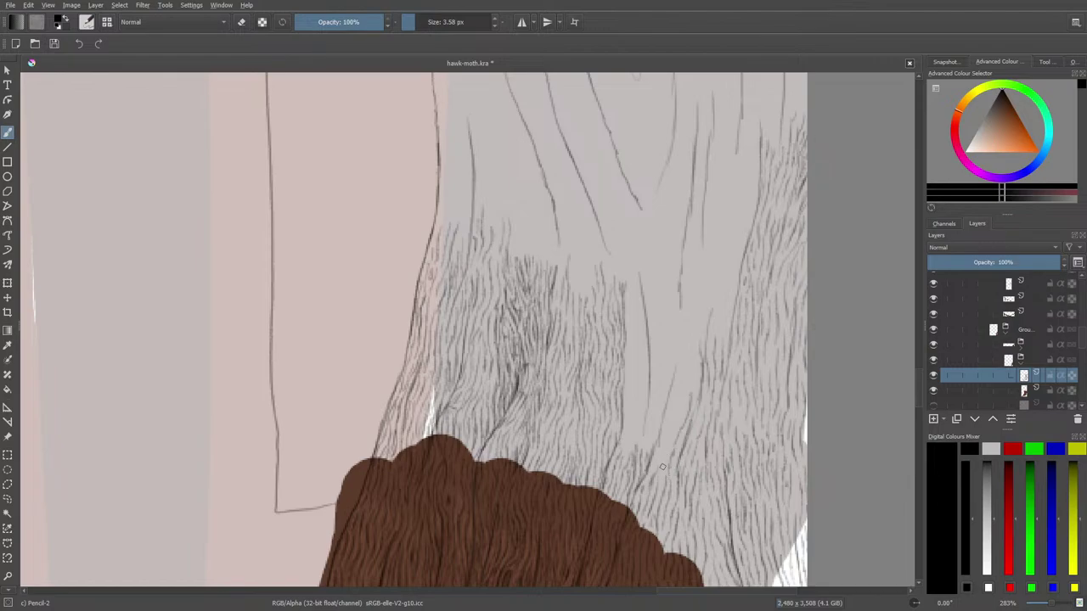
# - Fill wavy grain around the short slanted bark lines low on the trunk, joining it to the right-hand texture
pyautogui.moveTo(661, 483); pyautogui.dragTo(675, 419)
pyautogui.moveTo(653, 469); pyautogui.dragTo(678, 366)
pyautogui.moveTo(668, 412); pyautogui.dragTo(687, 353)
pyautogui.moveTo(685, 391)
pyautogui.mouseDown()
pyautogui.moveTo(681, 414)
pyautogui.moveTo(693, 345)
pyautogui.mouseUp()
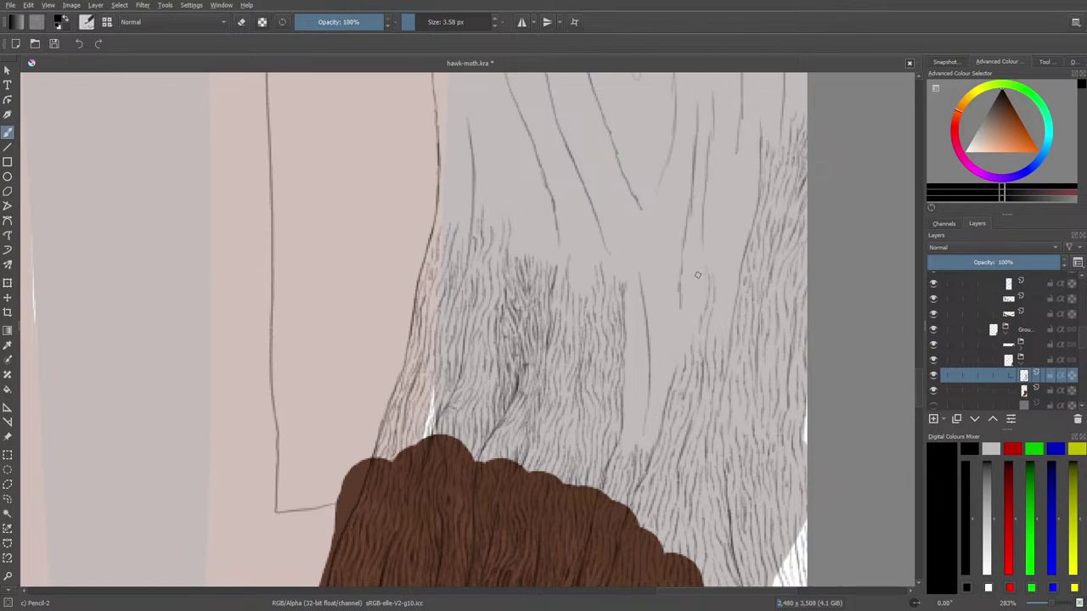
# - Draw wavy grain upward along the vertical bark lines below the wood knot, up to the knot's outer contour
pyautogui.moveTo(699, 270); pyautogui.dragTo(697, 315)
pyautogui.moveTo(683, 260); pyautogui.dragTo(683, 334)
pyautogui.moveTo(680, 288); pyautogui.dragTo(679, 330)
pyautogui.moveTo(675, 341)
pyautogui.mouseDown()
pyautogui.moveTo(665, 249)
pyautogui.moveTo(675, 267)
pyautogui.moveTo(674, 223)
pyautogui.moveTo(664, 210)
pyautogui.moveTo(684, 206)
pyautogui.moveTo(680, 168)
pyautogui.mouseUp()
pyautogui.moveTo(676, 208)
pyautogui.mouseDown()
pyautogui.moveTo(670, 175)
pyautogui.moveTo(671, 205)
pyautogui.mouseUp()
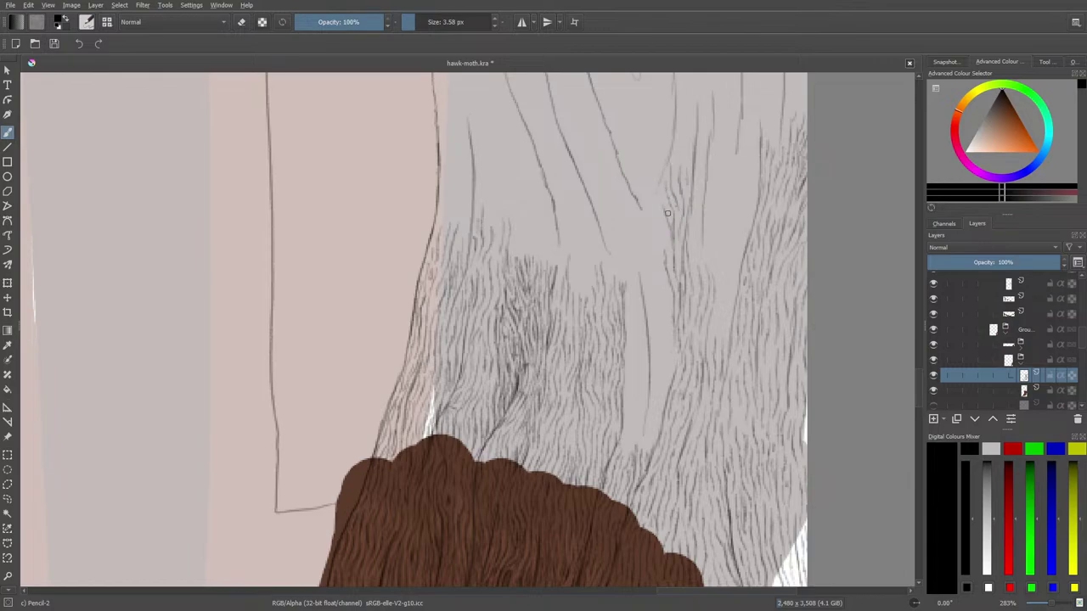
# - Extend the diagonal bark line under the knot and fill the bare gap beneath it with wavy grain
pyautogui.moveTo(668, 249); pyautogui.dragTo(638, 201)
pyautogui.moveTo(662, 409)
pyautogui.mouseDown()
pyautogui.moveTo(671, 352)
pyautogui.moveTo(659, 275)
pyautogui.mouseUp()
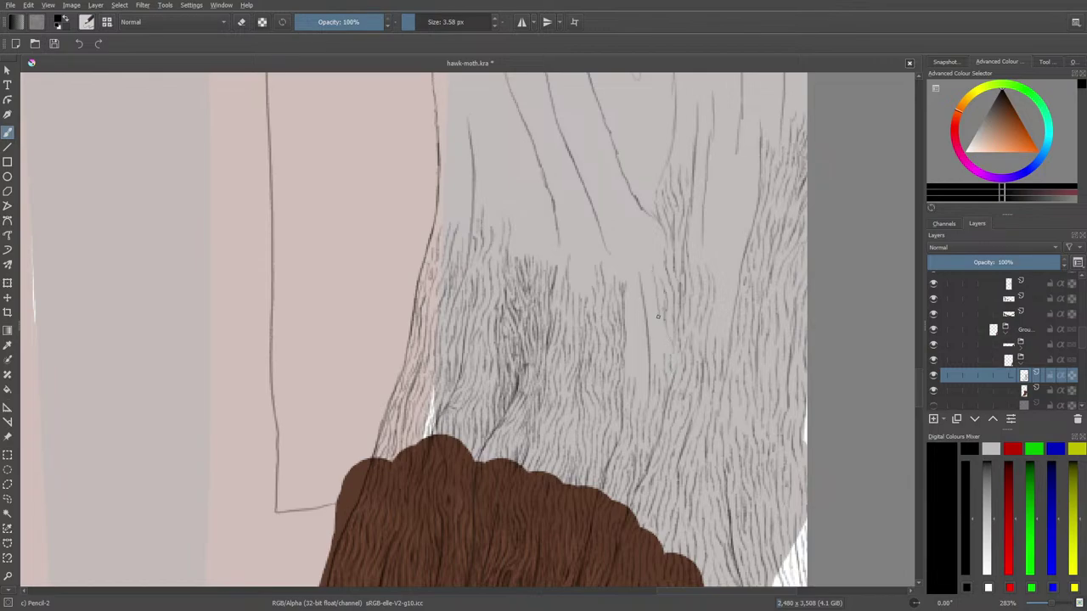
pyautogui.moveTo(659, 361); pyautogui.dragTo(646, 287)
pyautogui.moveTo(628, 298)
pyautogui.mouseDown()
pyautogui.moveTo(639, 242)
pyautogui.moveTo(629, 234)
pyautogui.moveTo(627, 274)
pyautogui.moveTo(626, 210)
pyautogui.moveTo(612, 191)
pyautogui.moveTo(622, 184)
pyautogui.moveTo(652, 247)
pyautogui.mouseUp()
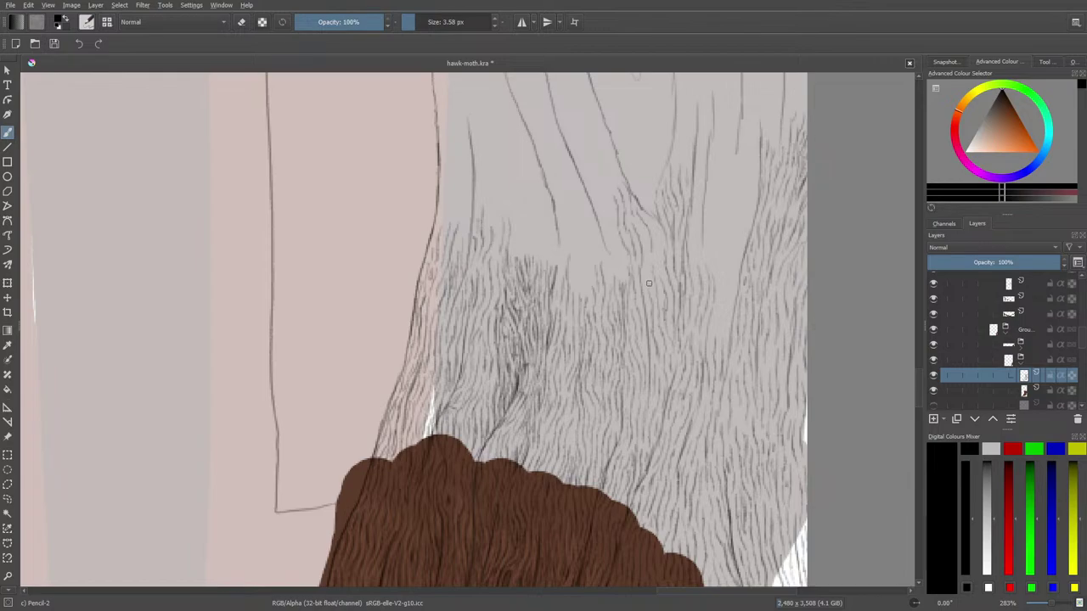
pyautogui.moveTo(648, 287); pyautogui.dragTo(645, 240)
pyautogui.moveTo(655, 281); pyautogui.dragTo(654, 227)
# - Fill the two strips between the long diagonal bark lines left of the wood knot with wavy grain
pyautogui.moveTo(916, 393); pyautogui.dragTo(914, 378)
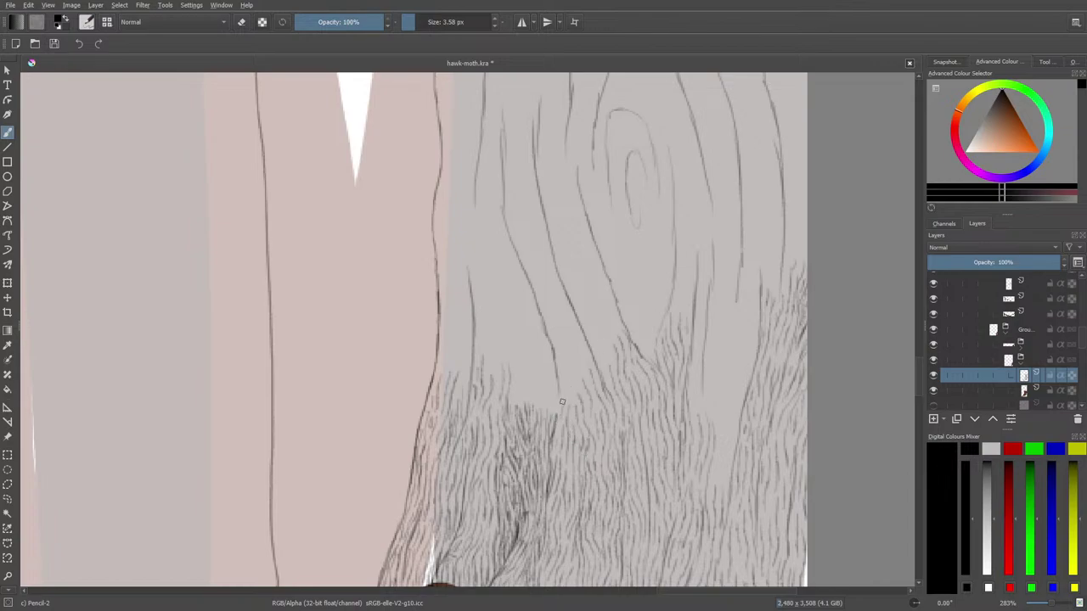
pyautogui.moveTo(563, 386); pyautogui.dragTo(562, 371)
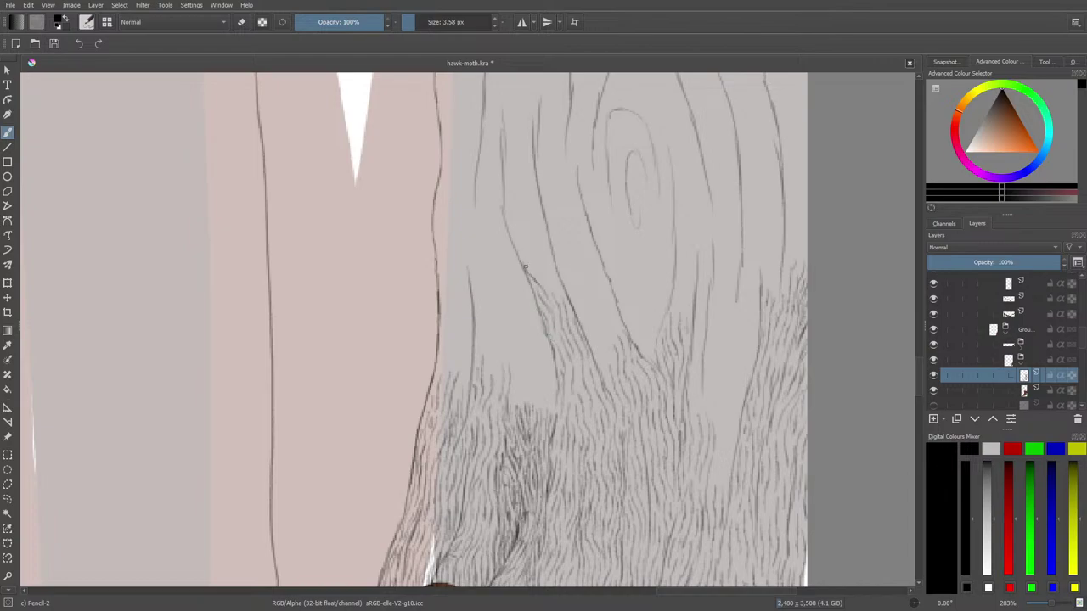
pyautogui.moveTo(520, 268)
pyautogui.mouseDown()
pyautogui.moveTo(536, 293)
pyautogui.moveTo(523, 272)
pyautogui.mouseUp()
pyautogui.moveTo(542, 235); pyautogui.dragTo(544, 219)
pyautogui.moveTo(524, 241)
pyautogui.mouseDown()
pyautogui.moveTo(505, 186)
pyautogui.moveTo(520, 213)
pyautogui.moveTo(522, 192)
pyautogui.moveTo(513, 242)
pyautogui.moveTo(508, 213)
pyautogui.moveTo(530, 270)
pyautogui.mouseUp()
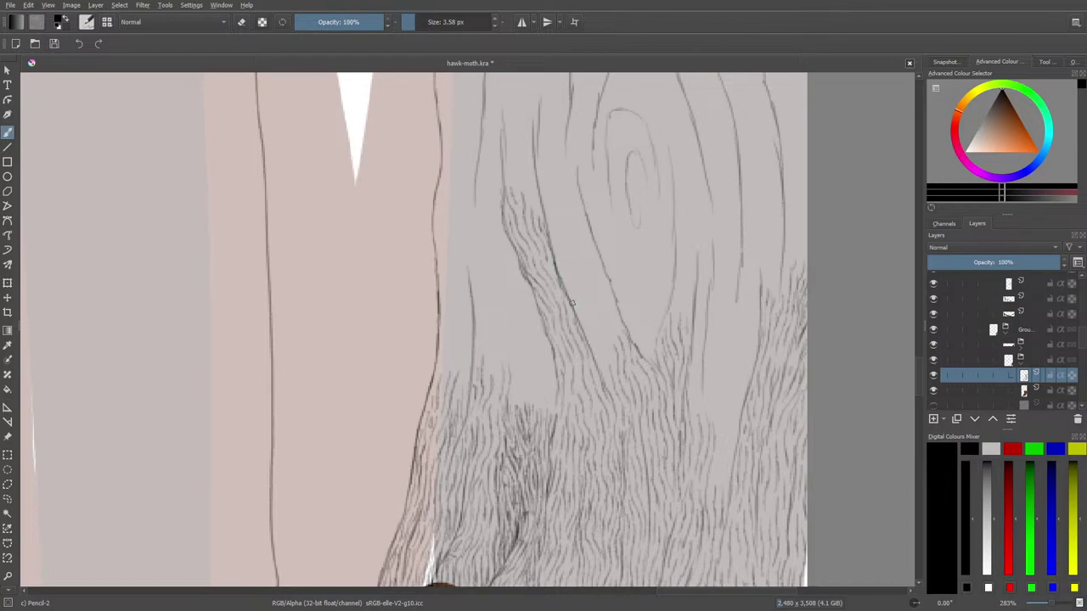
pyautogui.moveTo(602, 356); pyautogui.dragTo(597, 319)
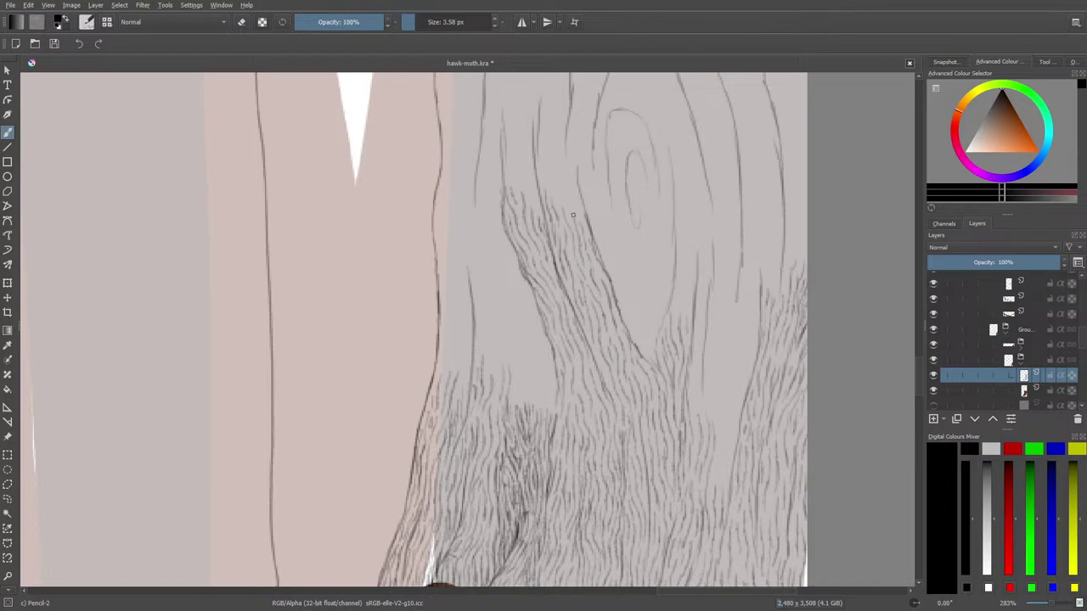
pyautogui.moveTo(917, 383); pyautogui.dragTo(917, 367)
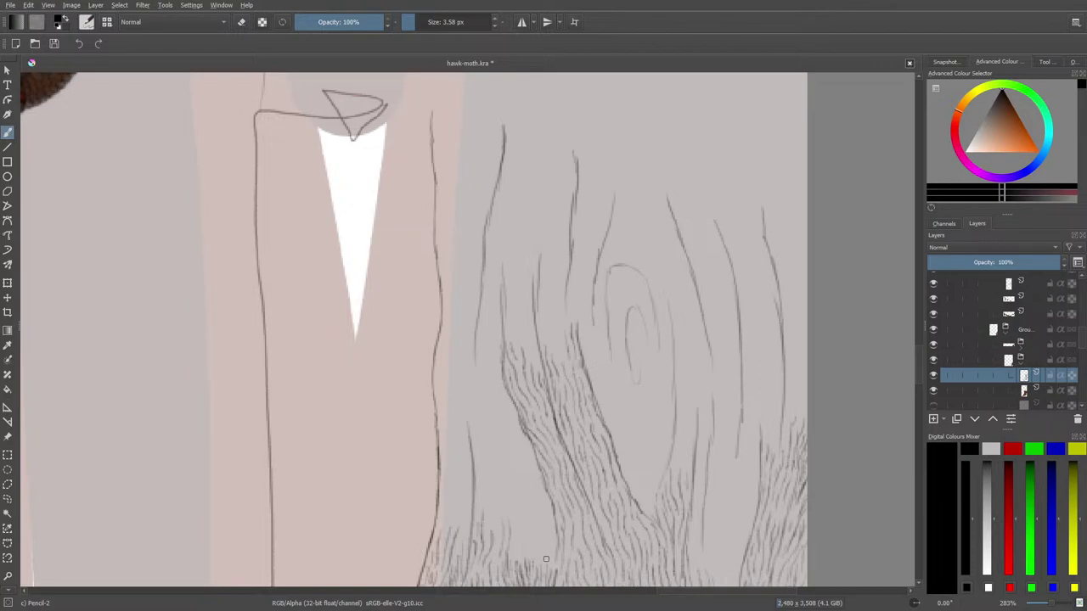
pyautogui.moveTo(395, 289)
pyautogui.mouseDown()
pyautogui.moveTo(313, 284)
pyautogui.moveTo(312, 357)
pyautogui.moveTo(409, 335)
pyautogui.moveTo(397, 291)
pyautogui.moveTo(364, 290)
pyautogui.mouseUp()
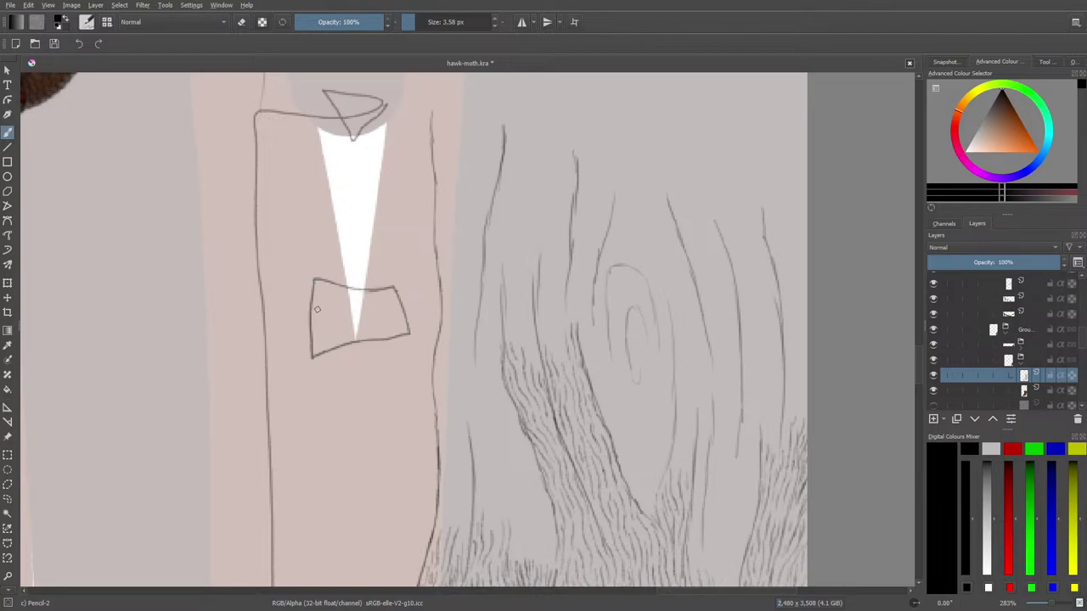
pyautogui.moveTo(309, 322)
pyautogui.mouseDown()
pyautogui.moveTo(357, 315)
pyautogui.moveTo(330, 294)
pyautogui.moveTo(368, 297)
pyautogui.moveTo(324, 320)
pyautogui.mouseUp()
pyautogui.moveTo(391, 293)
pyautogui.mouseDown()
pyautogui.moveTo(369, 265)
pyautogui.moveTo(372, 317)
pyautogui.moveTo(365, 293)
pyautogui.moveTo(319, 288)
pyautogui.moveTo(326, 262)
pyautogui.moveTo(316, 287)
pyautogui.mouseUp()
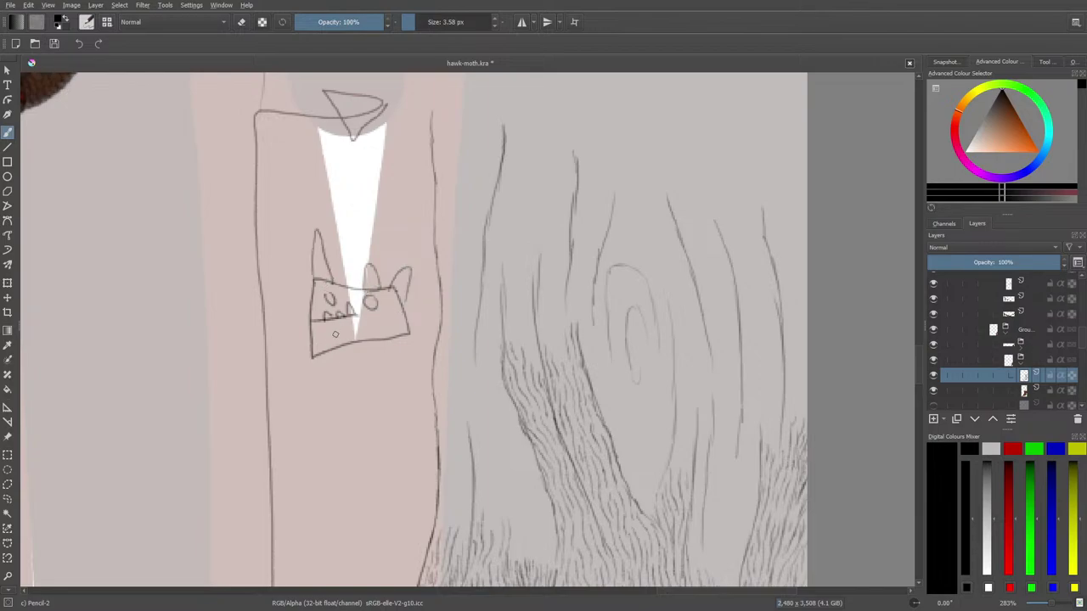
pyautogui.press('e')
pyautogui.moveTo(344, 325)
pyautogui.mouseDown()
pyautogui.moveTo(321, 315)
pyautogui.moveTo(348, 314)
pyautogui.moveTo(326, 320)
pyautogui.moveTo(337, 307)
pyautogui.moveTo(331, 350)
pyautogui.moveTo(314, 255)
pyautogui.moveTo(313, 344)
pyautogui.moveTo(331, 269)
pyautogui.moveTo(334, 365)
pyautogui.moveTo(365, 274)
pyautogui.moveTo(365, 340)
pyautogui.moveTo(400, 270)
pyautogui.moveTo(400, 332)
pyautogui.moveTo(400, 306)
pyautogui.moveTo(342, 308)
pyautogui.moveTo(330, 311)
pyautogui.moveTo(328, 342)
pyautogui.moveTo(400, 347)
pyautogui.moveTo(402, 312)
pyautogui.moveTo(389, 310)
pyautogui.mouseUp()
pyautogui.press('e')
pyautogui.press('e')
pyautogui.press('/')
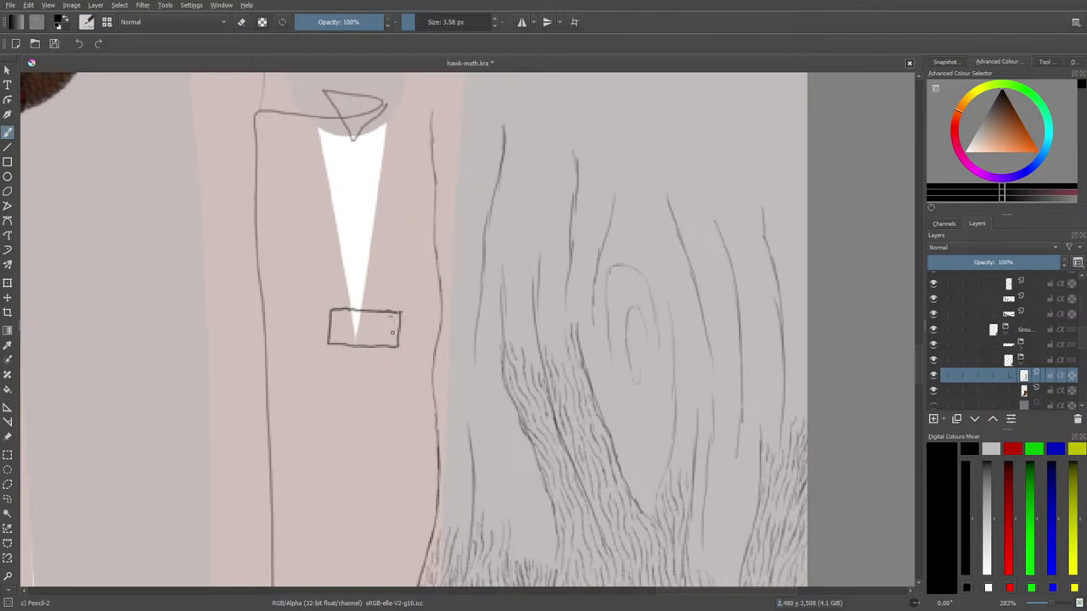
pyautogui.moveTo(393, 318)
pyautogui.mouseDown()
pyautogui.moveTo(392, 345)
pyautogui.moveTo(361, 339)
pyautogui.mouseUp()
pyautogui.moveTo(337, 314); pyautogui.dragTo(375, 316)
pyautogui.moveTo(410, 333); pyautogui.dragTo(404, 343)
pyautogui.moveTo(404, 304)
pyautogui.mouseDown()
pyautogui.moveTo(345, 309)
pyautogui.moveTo(406, 309)
pyautogui.moveTo(409, 344)
pyautogui.moveTo(371, 362)
pyautogui.moveTo(359, 298)
pyautogui.moveTo(332, 311)
pyautogui.moveTo(337, 333)
pyautogui.mouseUp()
pyautogui.press('e')
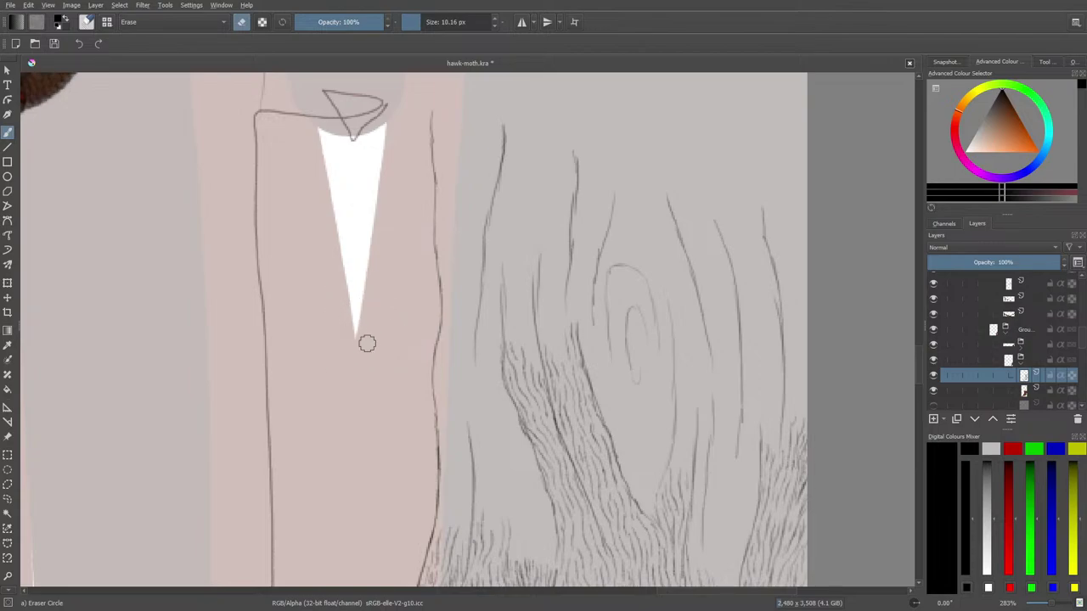
# - Fill wavy grain from the dark bark patch upward between the short left bark line and the diagonal strip
pyautogui.scroll(-5, 518, 401)
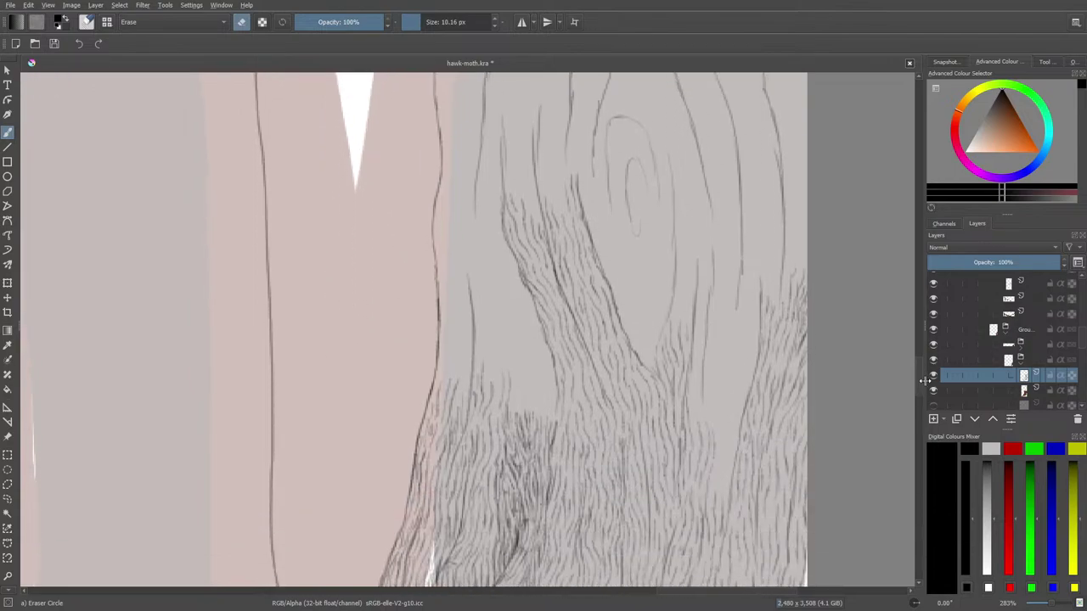
pyautogui.press('e')
pyautogui.moveTo(517, 404)
pyautogui.mouseDown()
pyautogui.moveTo(516, 345)
pyautogui.moveTo(513, 379)
pyautogui.moveTo(506, 367)
pyautogui.moveTo(509, 375)
pyautogui.moveTo(506, 323)
pyautogui.moveTo(511, 348)
pyautogui.moveTo(513, 328)
pyautogui.moveTo(527, 355)
pyautogui.moveTo(523, 425)
pyautogui.moveTo(536, 355)
pyautogui.mouseUp()
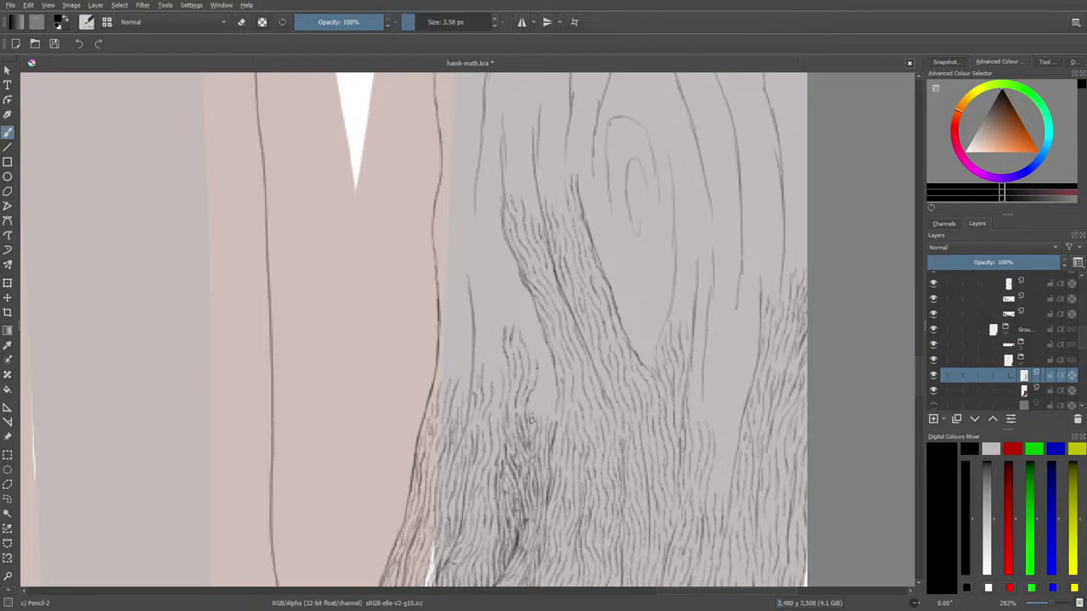
pyautogui.moveTo(548, 424)
pyautogui.mouseDown()
pyautogui.moveTo(550, 391)
pyautogui.moveTo(543, 394)
pyautogui.mouseUp()
pyautogui.moveTo(547, 366)
pyautogui.mouseDown()
pyautogui.moveTo(526, 309)
pyautogui.moveTo(523, 323)
pyautogui.mouseUp()
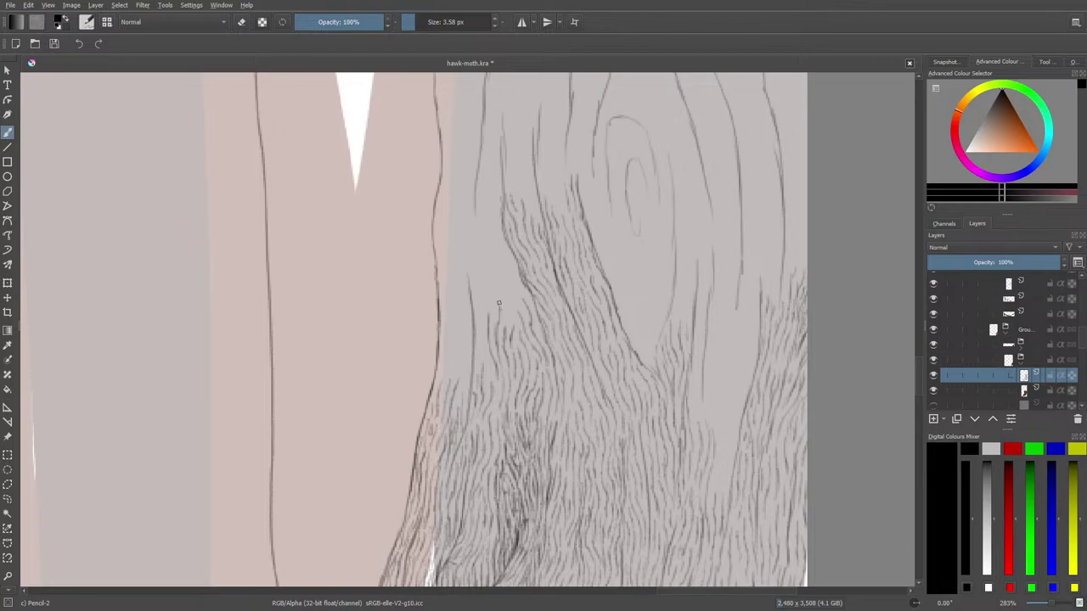
pyautogui.moveTo(488, 319)
pyautogui.mouseDown()
pyautogui.moveTo(478, 288)
pyautogui.moveTo(489, 378)
pyautogui.moveTo(477, 347)
pyautogui.mouseUp()
pyautogui.moveTo(333, 435); pyautogui.dragTo(332, 510)
pyautogui.moveTo(332, 462); pyautogui.dragTo(304, 463)
pyautogui.moveTo(304, 391)
pyautogui.mouseDown()
pyautogui.moveTo(302, 464)
pyautogui.moveTo(362, 462)
pyautogui.moveTo(364, 390)
pyautogui.mouseUp()
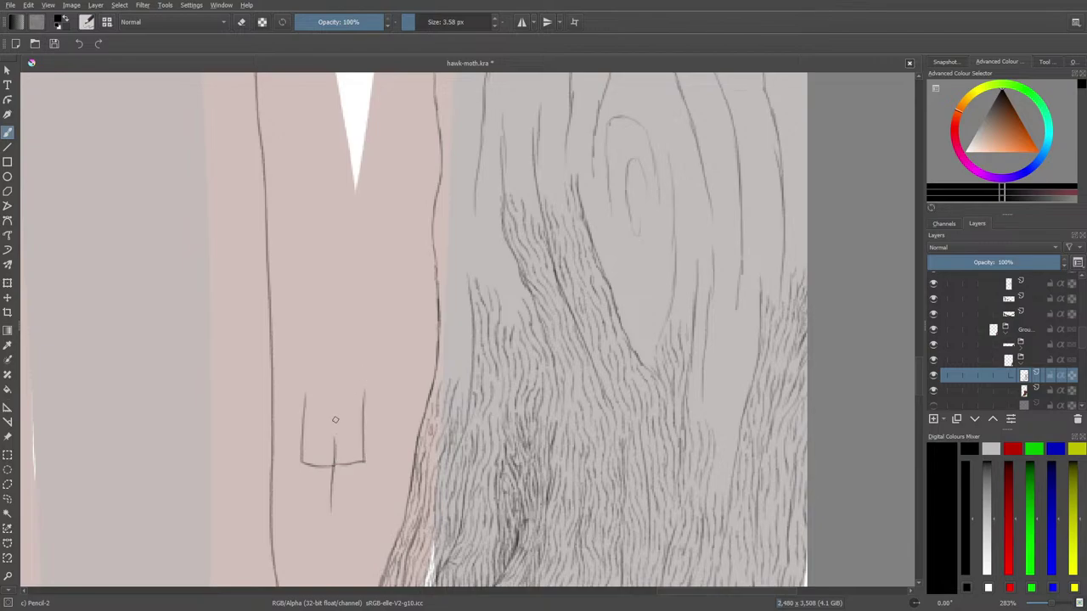
pyautogui.moveTo(288, 363)
pyautogui.mouseDown()
pyautogui.moveTo(299, 396)
pyautogui.moveTo(324, 367)
pyautogui.mouseUp()
pyautogui.moveTo(364, 408)
pyautogui.mouseDown()
pyautogui.moveTo(341, 403)
pyautogui.moveTo(342, 369)
pyautogui.moveTo(378, 372)
pyautogui.moveTo(333, 343)
pyautogui.mouseUp()
pyautogui.moveTo(345, 382); pyautogui.dragTo(357, 339)
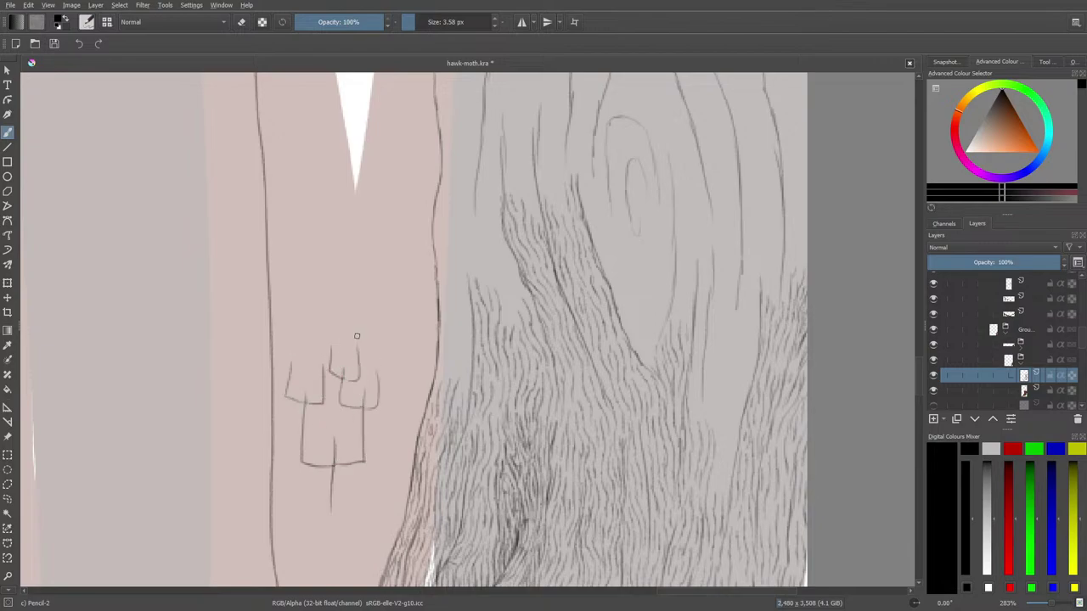
pyautogui.moveTo(369, 384)
pyautogui.mouseDown()
pyautogui.moveTo(367, 355)
pyautogui.moveTo(388, 389)
pyautogui.mouseUp()
pyautogui.moveTo(389, 388)
pyautogui.mouseDown()
pyautogui.moveTo(388, 347)
pyautogui.moveTo(380, 512)
pyautogui.mouseUp()
pyautogui.moveTo(379, 512)
pyautogui.mouseDown()
pyautogui.moveTo(265, 509)
pyautogui.moveTo(285, 341)
pyautogui.moveTo(393, 334)
pyautogui.mouseUp()
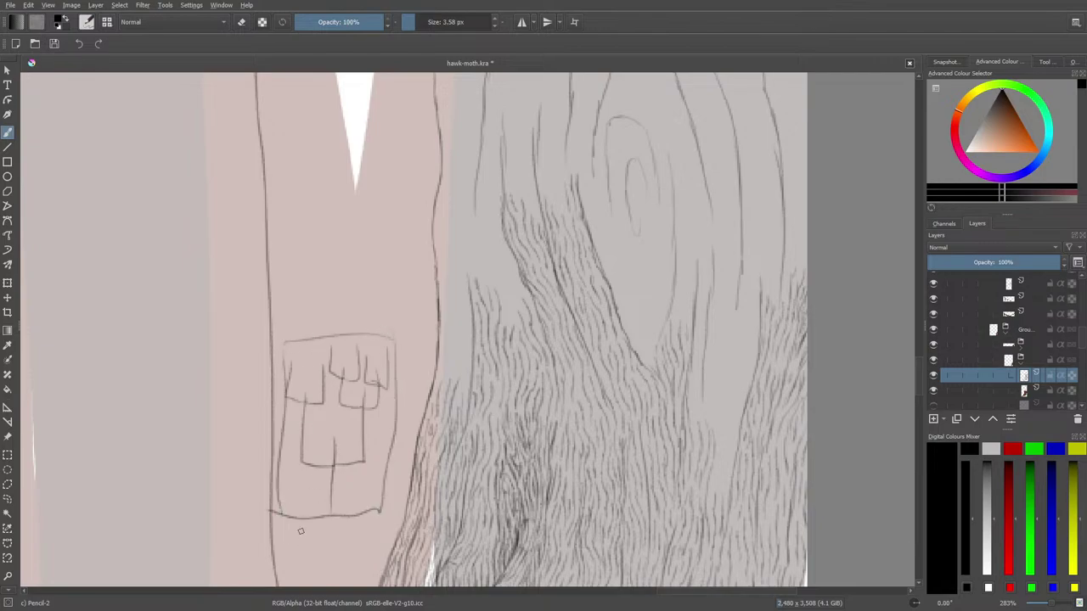
pyautogui.moveTo(289, 520)
pyautogui.mouseDown()
pyautogui.moveTo(331, 514)
pyautogui.moveTo(343, 554)
pyautogui.moveTo(313, 560)
pyautogui.mouseUp()
pyautogui.rightClick(277, 437)
pyautogui.click(274, 514)
pyautogui.rightClick(271, 435)
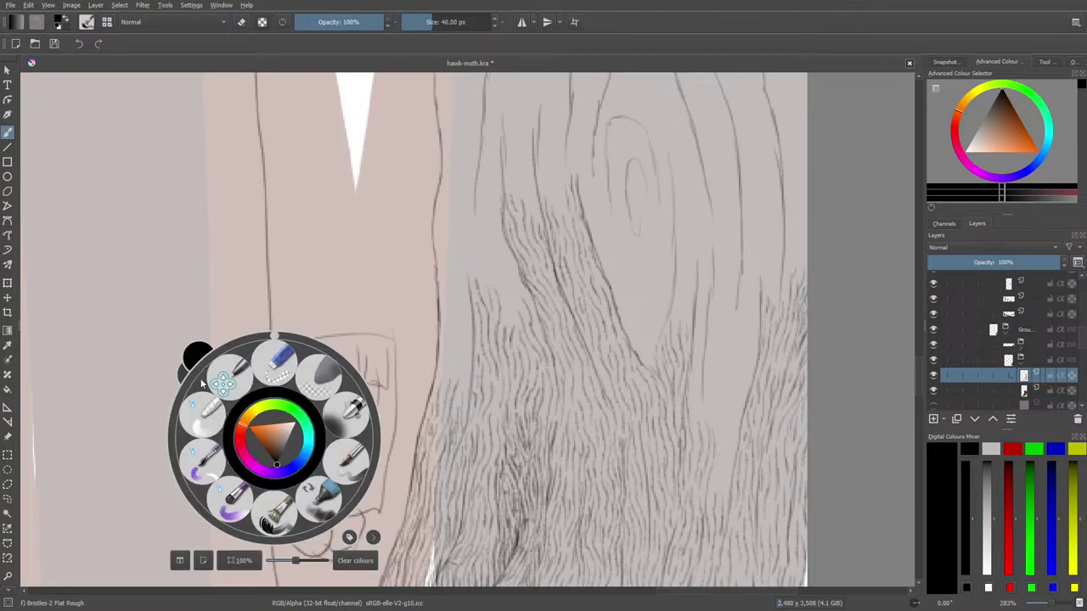
pyautogui.click(87, 23)
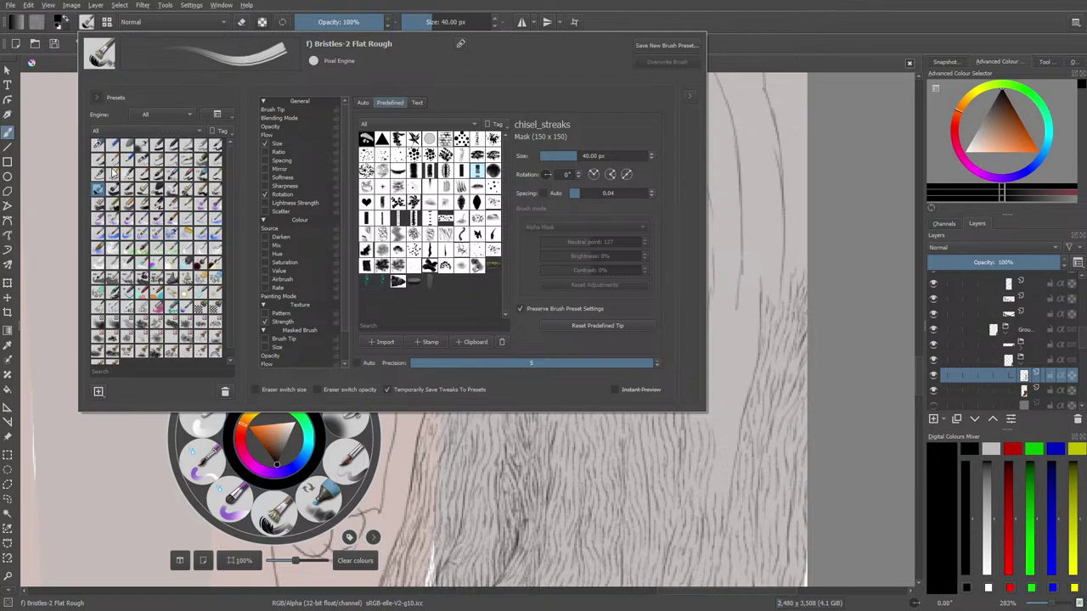
pyautogui.click(141, 161)
pyautogui.click(47, 182)
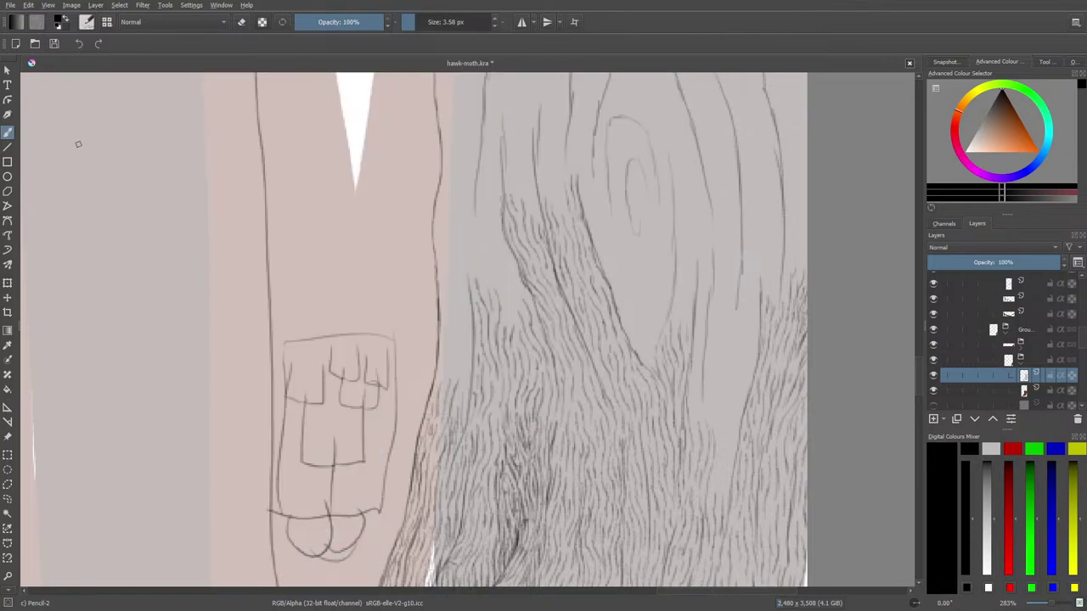
pyautogui.press('e')
pyautogui.moveTo(287, 344)
pyautogui.mouseDown()
pyautogui.moveTo(285, 534)
pyautogui.moveTo(294, 496)
pyautogui.moveTo(303, 561)
pyautogui.moveTo(333, 484)
pyautogui.moveTo(328, 565)
pyautogui.moveTo(371, 491)
pyautogui.moveTo(307, 549)
pyautogui.mouseUp()
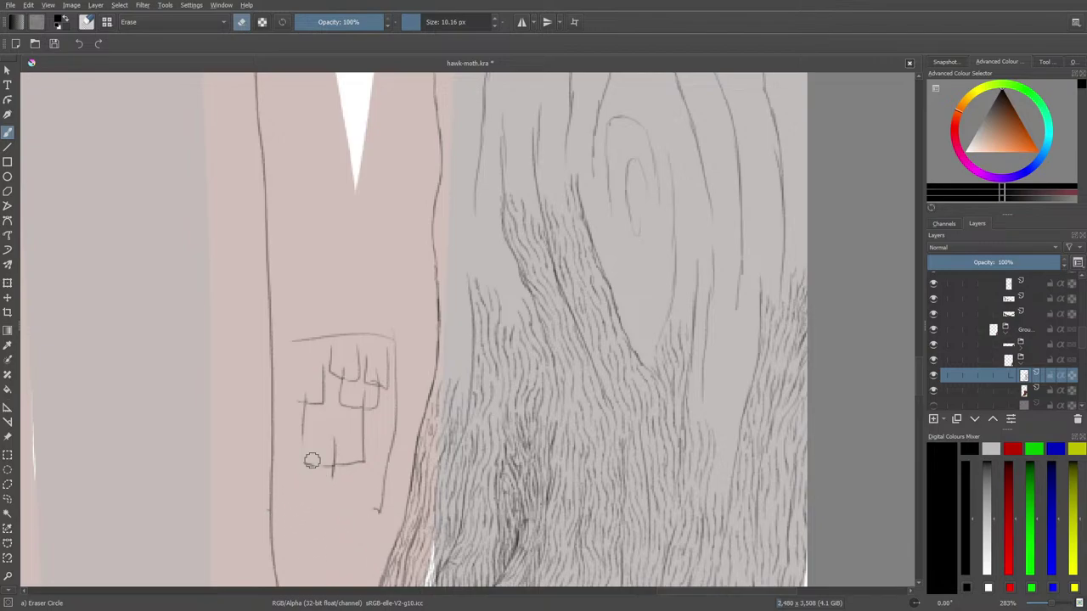
pyautogui.moveTo(310, 459)
pyautogui.mouseDown()
pyautogui.moveTo(335, 429)
pyautogui.moveTo(342, 336)
pyautogui.moveTo(379, 481)
pyautogui.moveTo(374, 517)
pyautogui.moveTo(381, 383)
pyautogui.moveTo(367, 283)
pyautogui.moveTo(374, 372)
pyautogui.moveTo(399, 425)
pyautogui.moveTo(386, 429)
pyautogui.moveTo(364, 360)
pyautogui.moveTo(368, 391)
pyautogui.mouseUp()
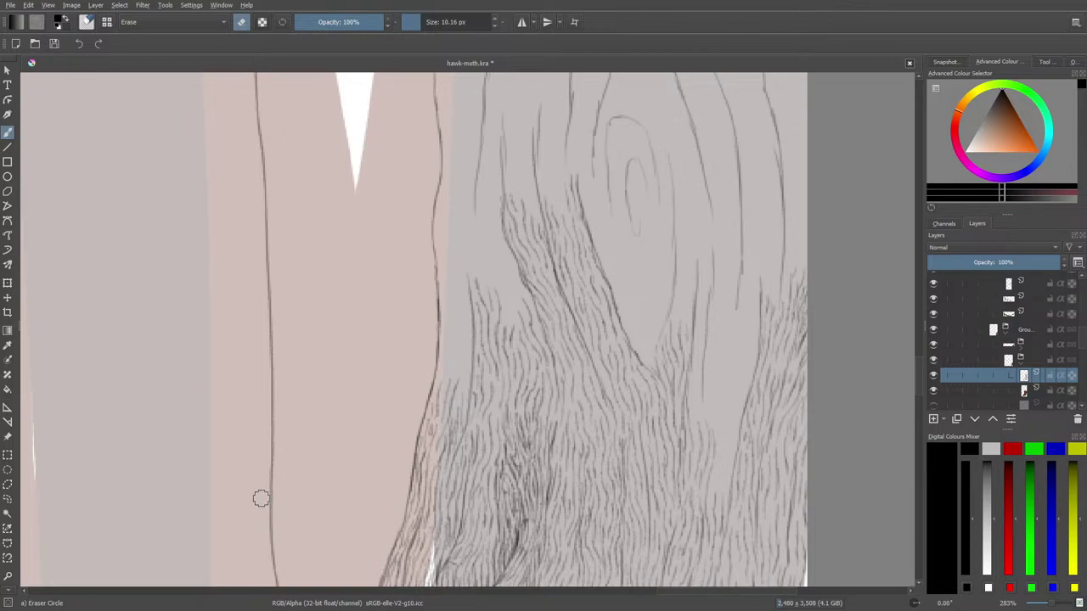
pyautogui.press('e')
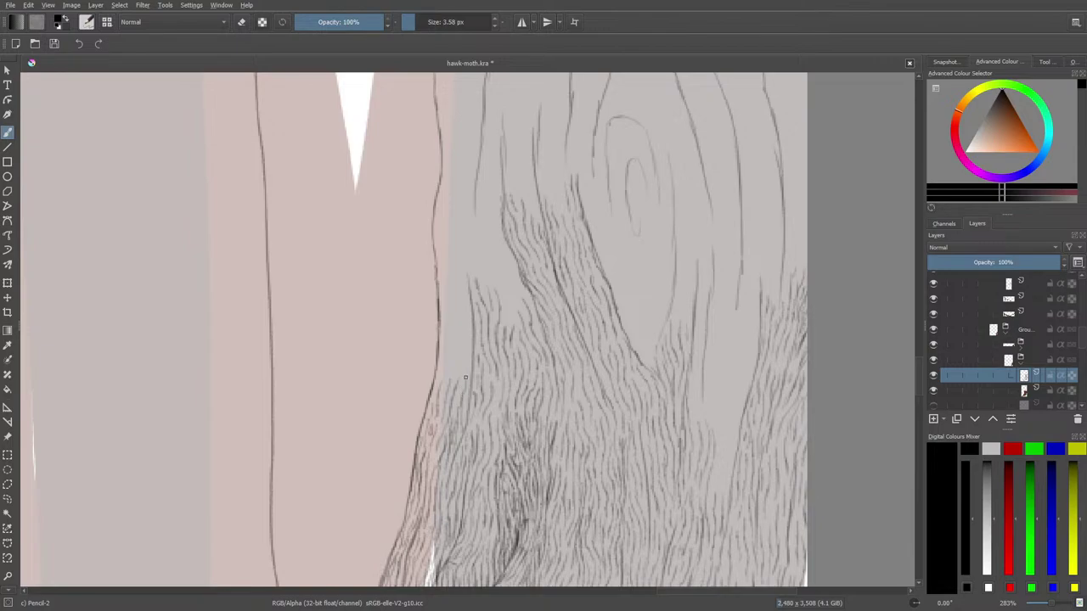
# - Fill wavy grain up the trunk's left edge to the top of the diagonal strip, and extend grain into the gap below the right contour
pyautogui.moveTo(465, 371)
pyautogui.mouseDown()
pyautogui.moveTo(460, 290)
pyautogui.moveTo(469, 321)
pyautogui.mouseUp()
pyautogui.moveTo(463, 282)
pyautogui.mouseDown()
pyautogui.moveTo(462, 255)
pyautogui.moveTo(457, 365)
pyautogui.moveTo(445, 391)
pyautogui.moveTo(441, 268)
pyautogui.moveTo(442, 373)
pyautogui.moveTo(425, 406)
pyautogui.moveTo(437, 329)
pyautogui.mouseUp()
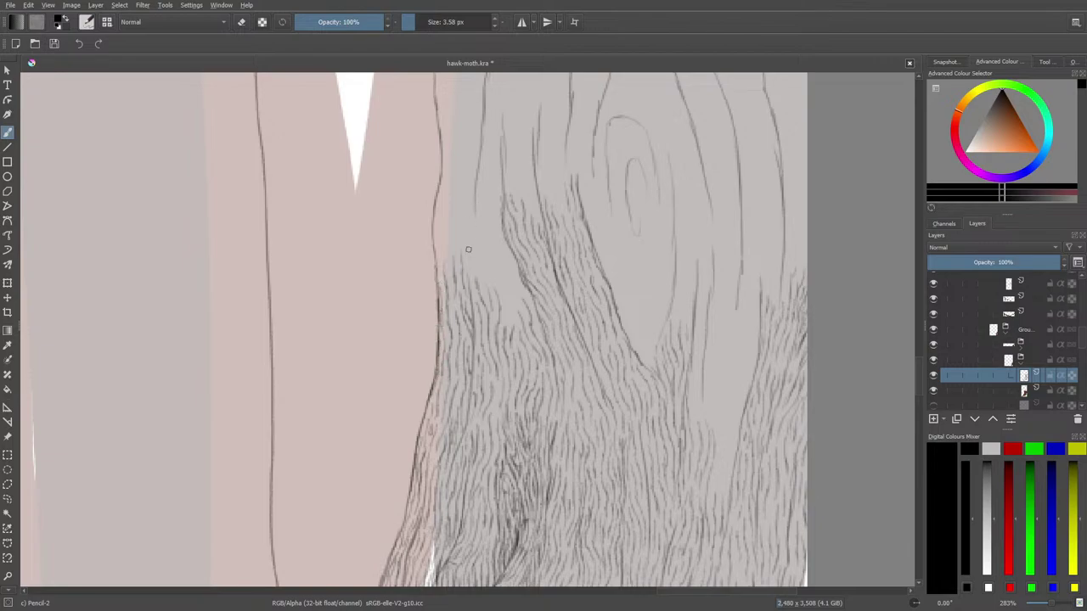
pyautogui.scroll(3, 919, 391)
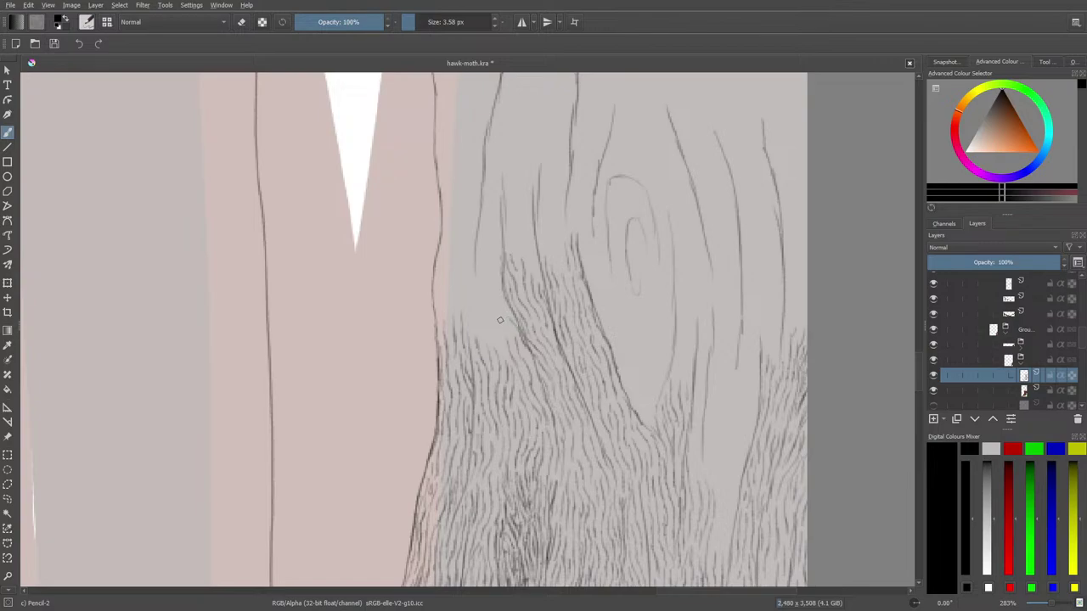
pyautogui.moveTo(487, 291); pyautogui.dragTo(501, 349)
pyautogui.moveTo(491, 341)
pyautogui.mouseDown()
pyautogui.moveTo(480, 264)
pyautogui.moveTo(475, 292)
pyautogui.moveTo(474, 277)
pyautogui.moveTo(489, 293)
pyautogui.moveTo(489, 258)
pyautogui.moveTo(495, 289)
pyautogui.moveTo(492, 263)
pyautogui.mouseUp()
pyautogui.moveTo(449, 308)
pyautogui.mouseDown()
pyautogui.moveTo(448, 250)
pyautogui.moveTo(435, 270)
pyautogui.moveTo(439, 259)
pyautogui.moveTo(442, 336)
pyautogui.mouseUp()
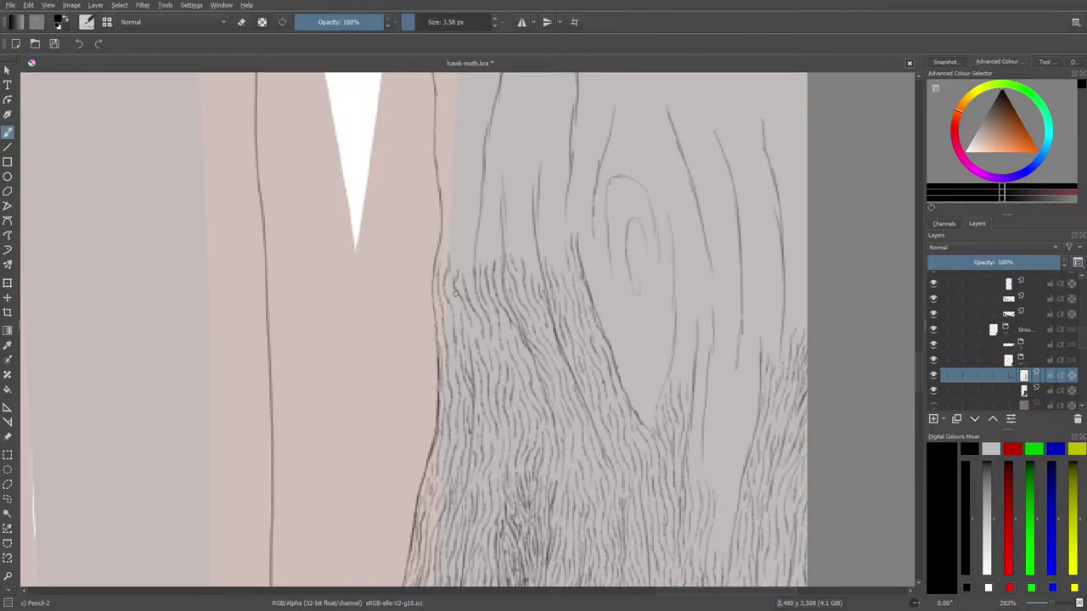
pyautogui.moveTo(918, 371); pyautogui.dragTo(919, 379)
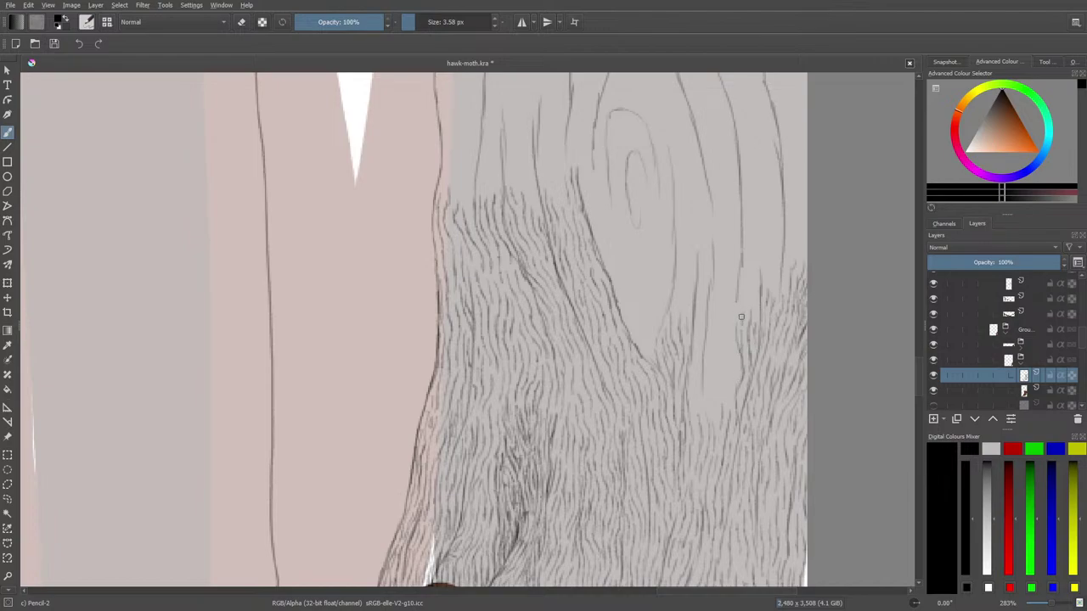
pyautogui.moveTo(740, 336); pyautogui.dragTo(738, 319)
pyautogui.moveTo(919, 381)
pyautogui.mouseDown()
pyautogui.moveTo(917, 361)
pyautogui.moveTo(920, 400)
pyautogui.moveTo(920, 390)
pyautogui.mouseUp()
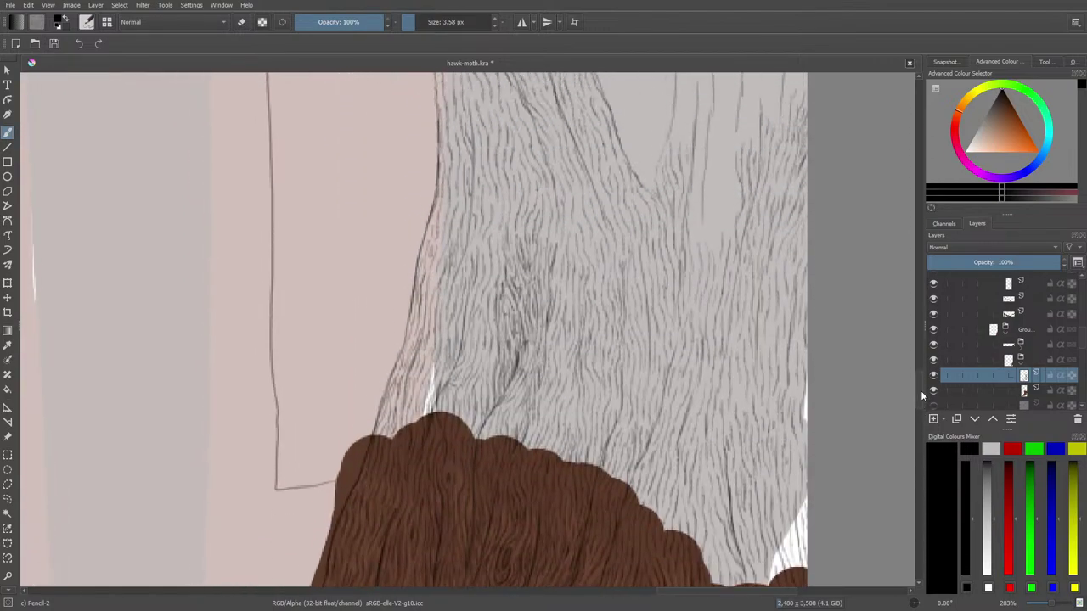
pyautogui.moveTo(363, 311)
pyautogui.mouseDown()
pyautogui.moveTo(305, 307)
pyautogui.moveTo(358, 397)
pyautogui.moveTo(363, 310)
pyautogui.mouseUp()
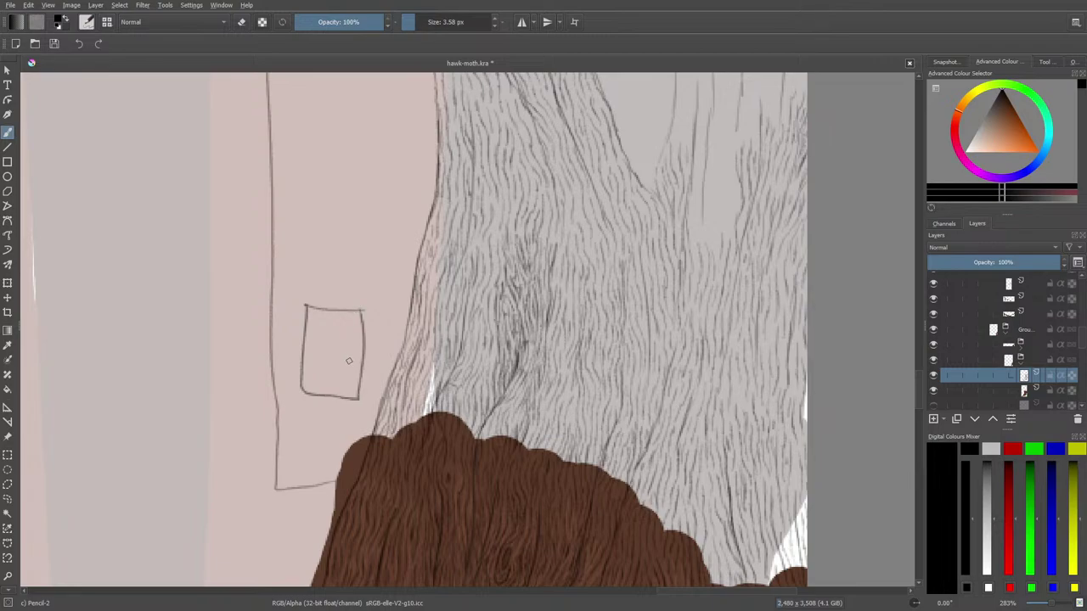
pyautogui.moveTo(347, 373)
pyautogui.mouseDown()
pyautogui.moveTo(304, 366)
pyautogui.moveTo(310, 339)
pyautogui.moveTo(323, 389)
pyautogui.moveTo(348, 318)
pyautogui.moveTo(347, 398)
pyautogui.mouseUp()
pyautogui.press('e')
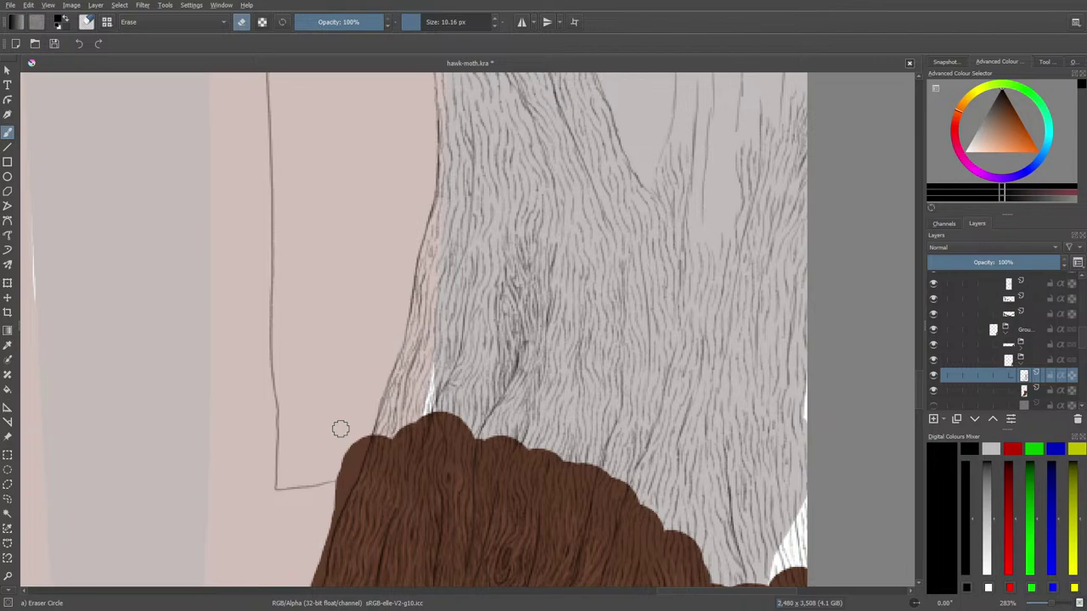
pyautogui.moveTo(920, 392); pyautogui.dragTo(919, 383)
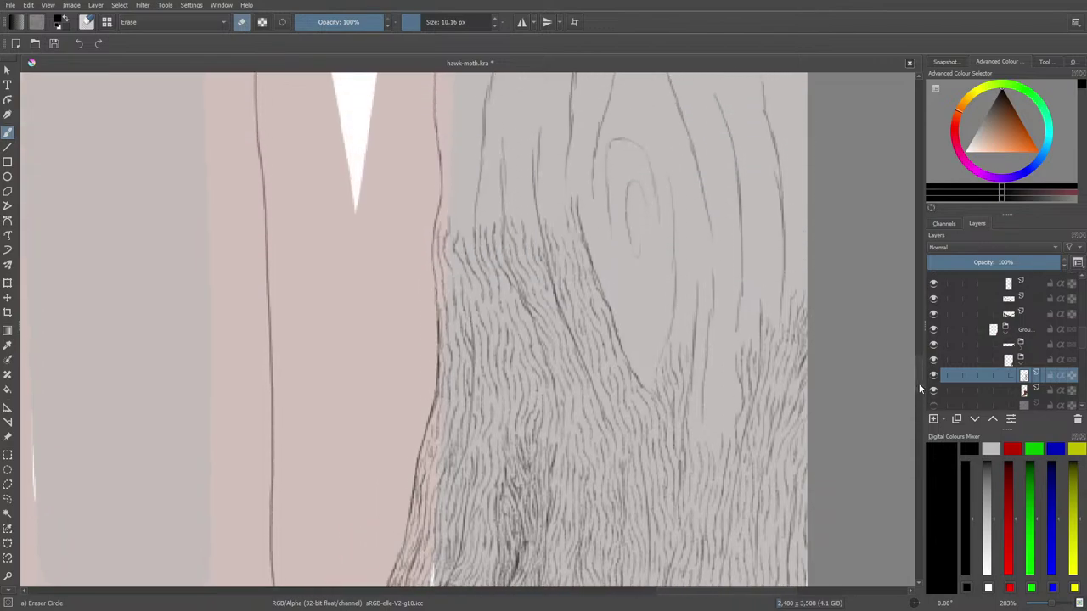
pyautogui.press('e')
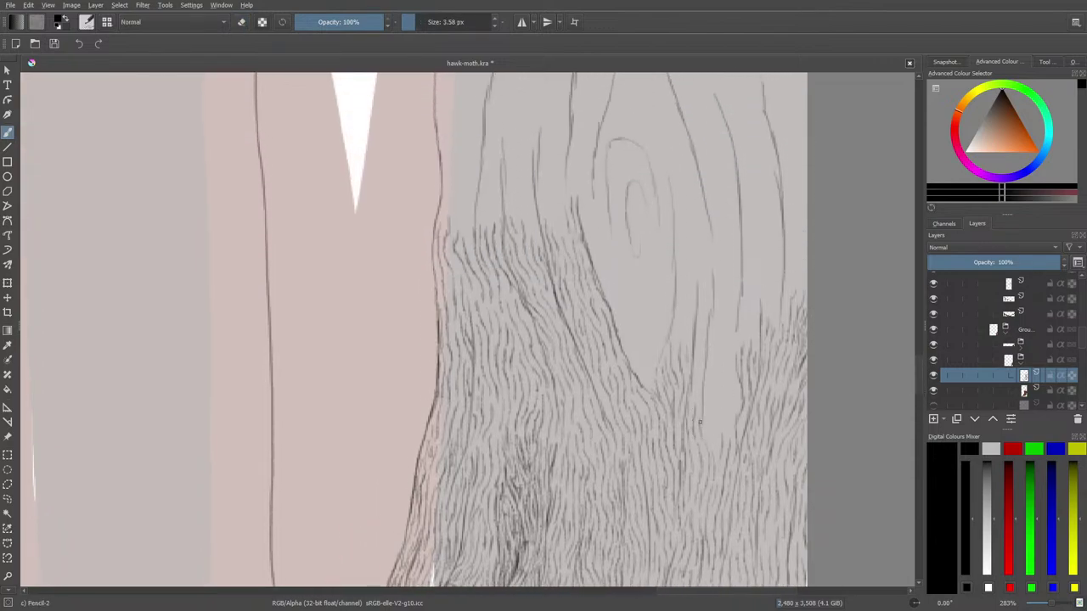
# - Fill the bare strip at the lower right of the wood knot with wavy grain between the vertical bark lines
pyautogui.moveTo(699, 396)
pyautogui.mouseDown()
pyautogui.moveTo(706, 272)
pyautogui.moveTo(705, 309)
pyautogui.mouseUp()
pyautogui.moveTo(721, 412)
pyautogui.mouseDown()
pyautogui.moveTo(720, 376)
pyautogui.moveTo(712, 414)
pyautogui.mouseUp()
pyautogui.moveTo(917, 362); pyautogui.dragTo(915, 361)
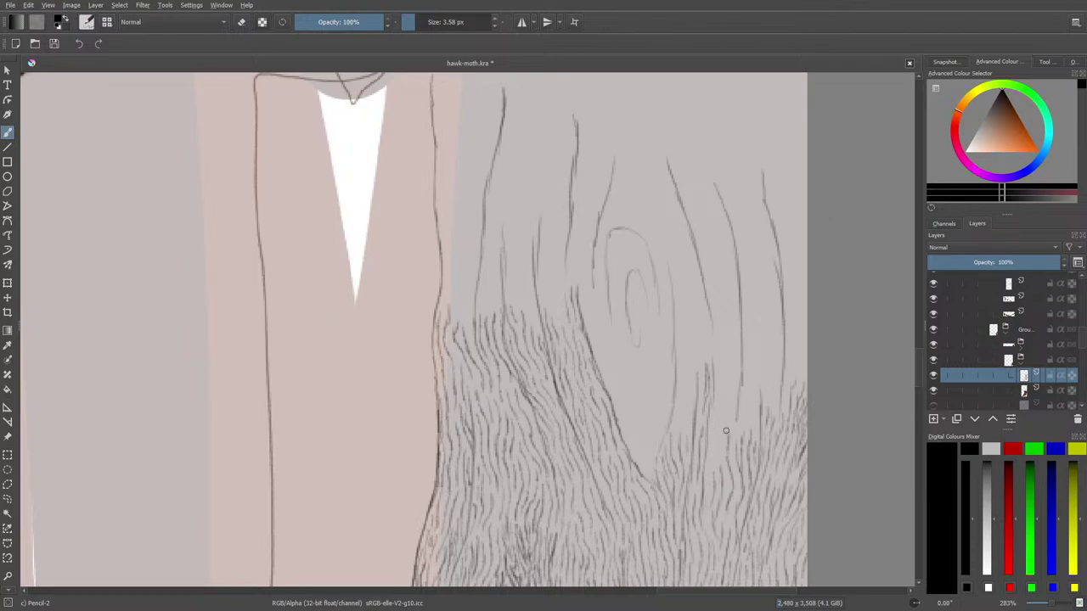
pyautogui.moveTo(726, 430)
pyautogui.mouseDown()
pyautogui.moveTo(725, 398)
pyautogui.moveTo(731, 424)
pyautogui.moveTo(739, 402)
pyautogui.moveTo(738, 436)
pyautogui.mouseUp()
pyautogui.moveTo(711, 456); pyautogui.dragTo(708, 486)
# - Draw wavy grain upward along the outermost contour line and fill the trunk's right edge beside it
pyautogui.moveTo(752, 409)
pyautogui.mouseDown()
pyautogui.moveTo(752, 364)
pyautogui.moveTo(761, 404)
pyautogui.moveTo(764, 343)
pyautogui.moveTo(761, 316)
pyautogui.moveTo(750, 357)
pyautogui.moveTo(751, 307)
pyautogui.mouseUp()
pyautogui.moveTo(749, 347)
pyautogui.mouseDown()
pyautogui.moveTo(743, 423)
pyautogui.moveTo(763, 399)
pyautogui.moveTo(770, 406)
pyautogui.moveTo(770, 356)
pyautogui.moveTo(764, 392)
pyautogui.moveTo(778, 367)
pyautogui.moveTo(777, 407)
pyautogui.moveTo(784, 363)
pyautogui.moveTo(787, 396)
pyautogui.moveTo(791, 320)
pyautogui.moveTo(785, 372)
pyautogui.mouseUp()
pyautogui.moveTo(786, 326)
pyautogui.mouseDown()
pyautogui.moveTo(785, 229)
pyautogui.moveTo(780, 266)
pyautogui.moveTo(770, 241)
pyautogui.moveTo(778, 268)
pyautogui.moveTo(765, 202)
pyautogui.moveTo(789, 234)
pyautogui.mouseUp()
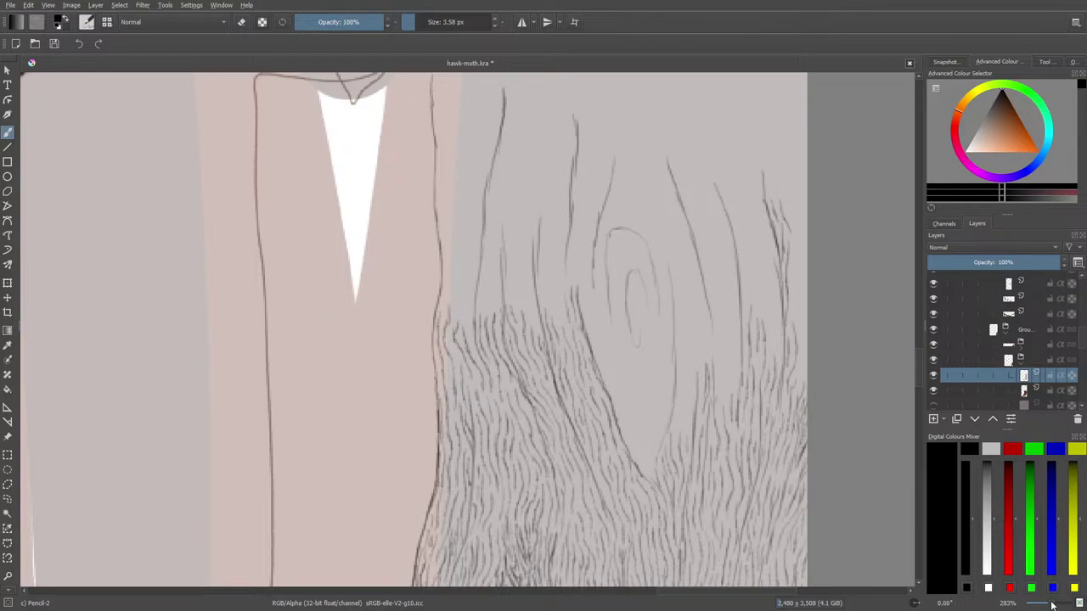
pyautogui.moveTo(1052, 604)
pyautogui.mouseDown()
pyautogui.moveTo(1044, 609)
pyautogui.moveTo(1054, 607)
pyautogui.mouseUp()
pyautogui.moveTo(801, 349); pyautogui.dragTo(797, 273)
pyautogui.moveTo(804, 313); pyautogui.dragTo(806, 289)
pyautogui.moveTo(793, 271); pyautogui.dragTo(803, 211)
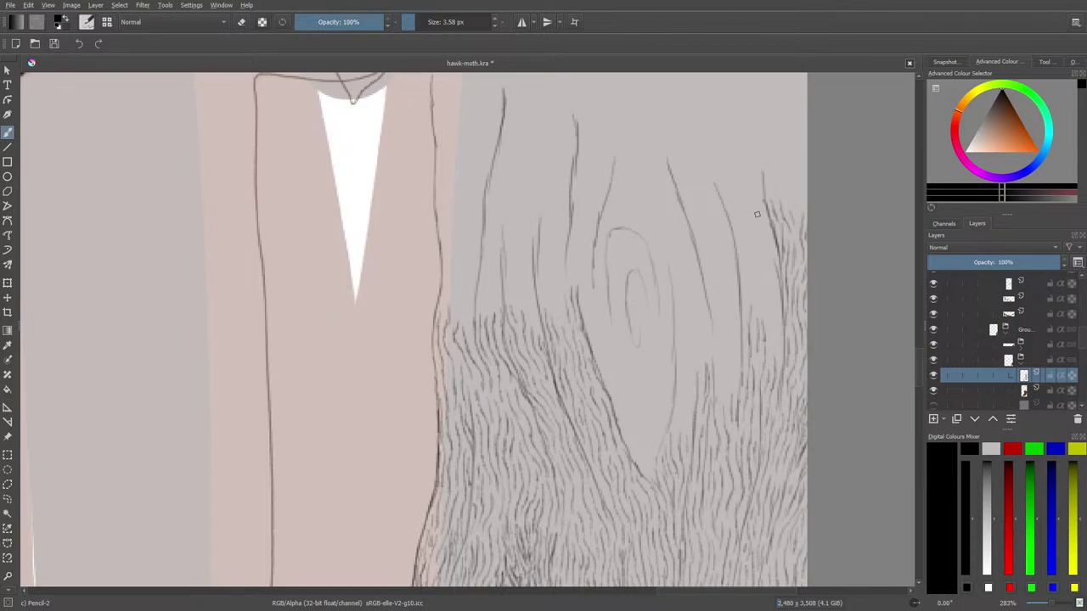
# - Fill the strip between the two outermost contour lines right of the wood knot with wavy grain
pyautogui.moveTo(767, 245); pyautogui.dragTo(768, 265)
pyautogui.moveTo(773, 359); pyautogui.dragTo(779, 328)
pyautogui.moveTo(761, 306)
pyautogui.mouseDown()
pyautogui.moveTo(753, 261)
pyautogui.moveTo(754, 308)
pyautogui.moveTo(727, 196)
pyautogui.mouseUp()
pyautogui.moveTo(758, 253); pyautogui.dragTo(763, 264)
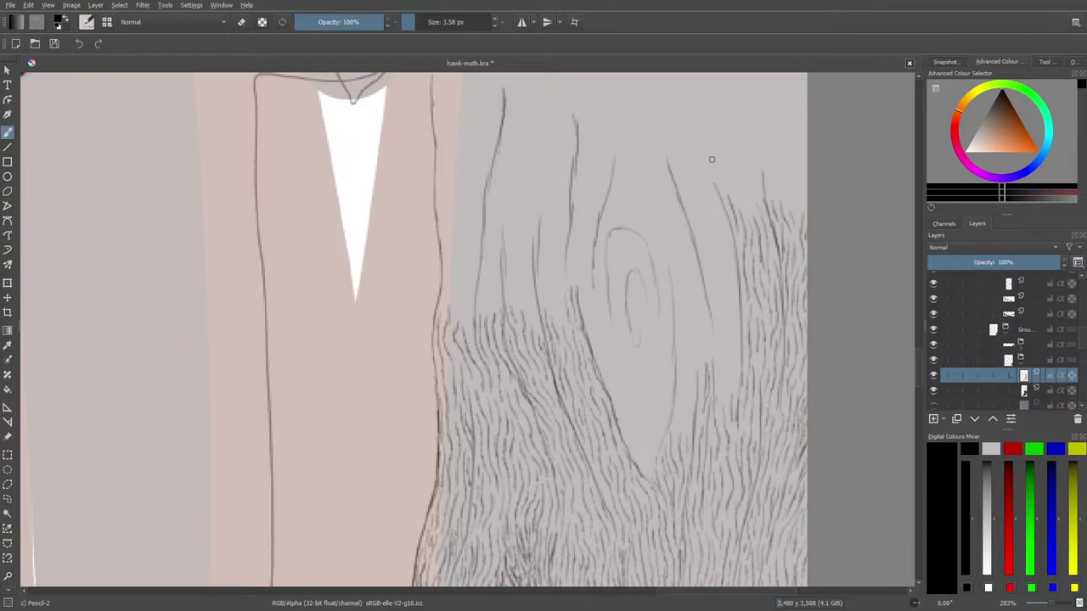
# - Trace the inner contour line right of the wood knot and fill the strip between it and the next contour with wavy grain
pyautogui.moveTo(692, 198); pyautogui.dragTo(715, 296)
pyautogui.moveTo(714, 225); pyautogui.dragTo(718, 243)
pyautogui.moveTo(726, 242)
pyautogui.mouseDown()
pyautogui.moveTo(724, 219)
pyautogui.moveTo(734, 317)
pyautogui.moveTo(738, 303)
pyautogui.mouseUp()
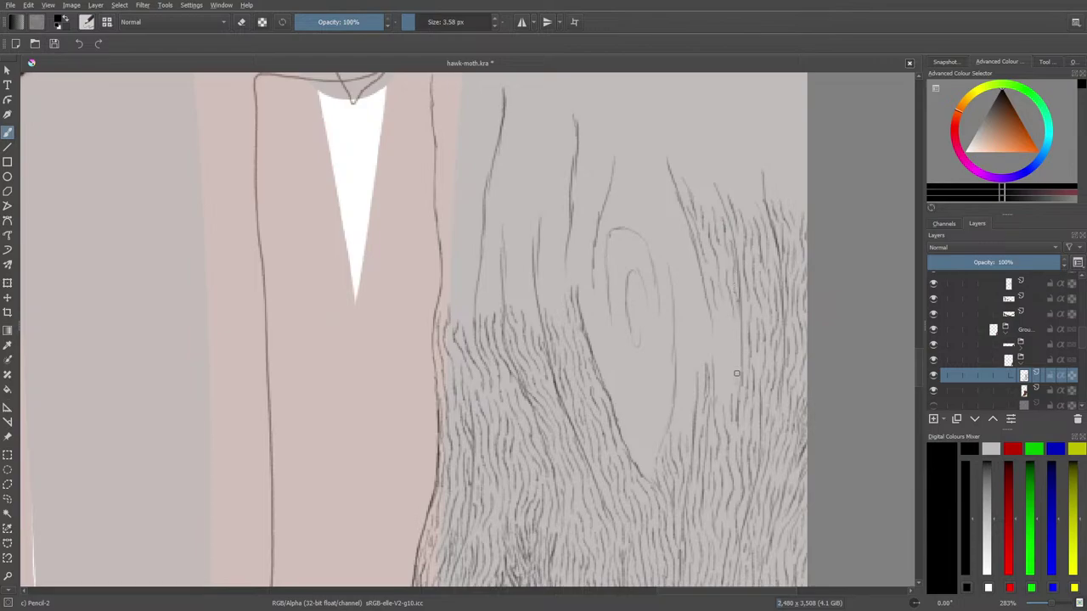
pyautogui.moveTo(731, 394)
pyautogui.mouseDown()
pyautogui.moveTo(738, 320)
pyautogui.moveTo(726, 399)
pyautogui.moveTo(718, 370)
pyautogui.moveTo(727, 318)
pyautogui.mouseUp()
# - Darken the wood knot's outer right contour with grain strokes, following it down to the pointed lower end
pyautogui.moveTo(681, 398); pyautogui.dragTo(676, 428)
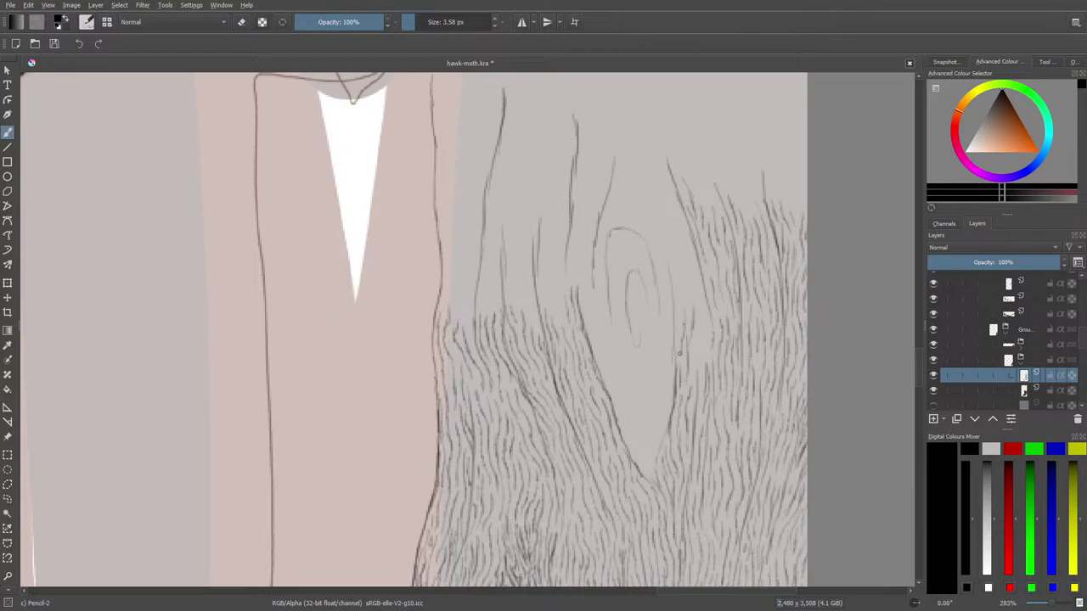
pyautogui.moveTo(676, 363)
pyautogui.mouseDown()
pyautogui.moveTo(661, 254)
pyautogui.moveTo(711, 269)
pyautogui.moveTo(687, 317)
pyautogui.moveTo(681, 291)
pyautogui.mouseUp()
pyautogui.moveTo(652, 447)
pyautogui.mouseDown()
pyautogui.moveTo(659, 487)
pyautogui.moveTo(644, 471)
pyautogui.mouseUp()
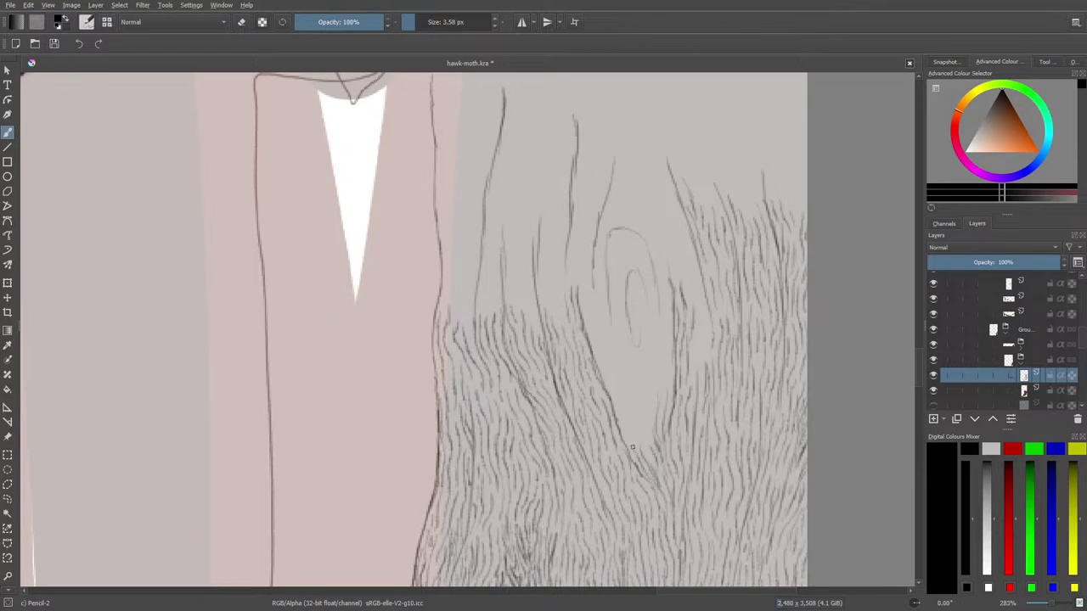
# - Draw curved grain inside the wood knot, along both sides of the inner oval and down to the knot's point
pyautogui.moveTo(632, 422); pyautogui.dragTo(653, 465)
pyautogui.moveTo(601, 264)
pyautogui.mouseDown()
pyautogui.moveTo(607, 332)
pyautogui.moveTo(608, 306)
pyautogui.moveTo(624, 347)
pyautogui.moveTo(611, 261)
pyautogui.mouseUp()
pyautogui.moveTo(617, 304)
pyautogui.mouseDown()
pyautogui.moveTo(635, 349)
pyautogui.moveTo(625, 320)
pyautogui.moveTo(637, 348)
pyautogui.moveTo(644, 329)
pyautogui.moveTo(643, 358)
pyautogui.moveTo(650, 334)
pyautogui.moveTo(650, 369)
pyautogui.mouseUp()
pyautogui.moveTo(652, 327)
pyautogui.mouseDown()
pyautogui.moveTo(652, 305)
pyautogui.moveTo(647, 338)
pyautogui.mouseUp()
pyautogui.moveTo(652, 288)
pyautogui.mouseDown()
pyautogui.moveTo(657, 354)
pyautogui.moveTo(656, 255)
pyautogui.moveTo(671, 381)
pyautogui.moveTo(666, 393)
pyautogui.moveTo(660, 362)
pyautogui.moveTo(640, 435)
pyautogui.moveTo(633, 357)
pyautogui.moveTo(646, 403)
pyautogui.mouseUp()
pyautogui.moveTo(650, 363); pyautogui.dragTo(652, 390)
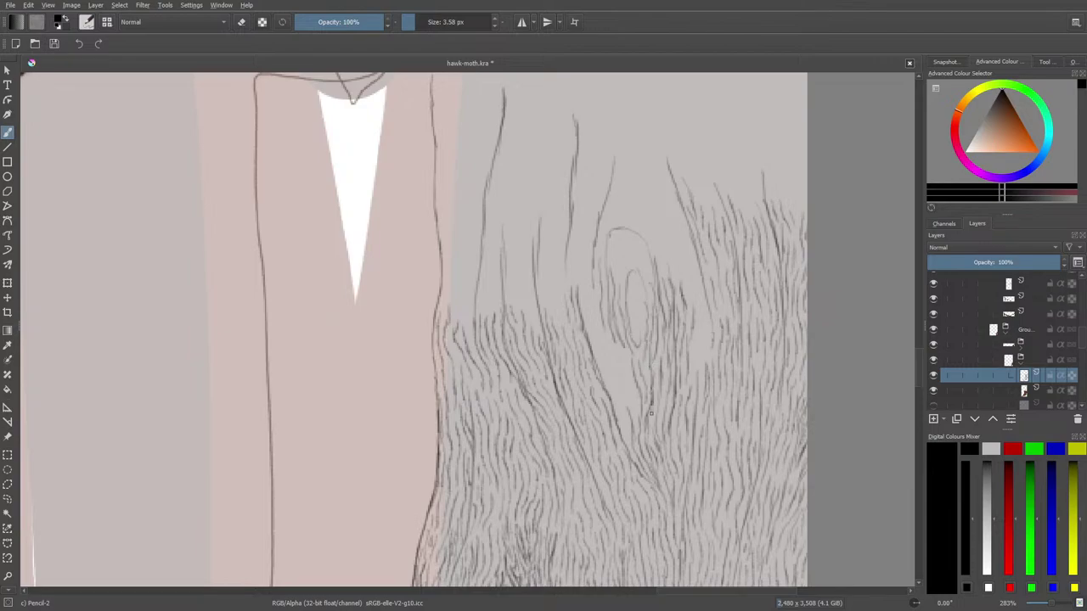
# - Clean up strokes under the inner oval, fill the gap left of it with grain, and arch the grain over the oval
pyautogui.press('e')
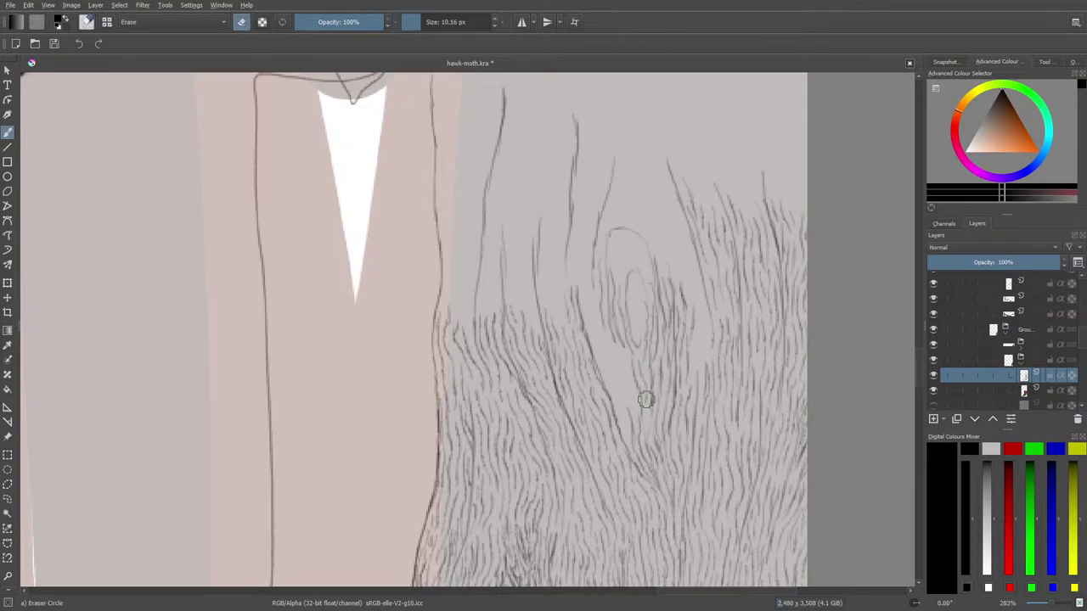
pyautogui.press('e')
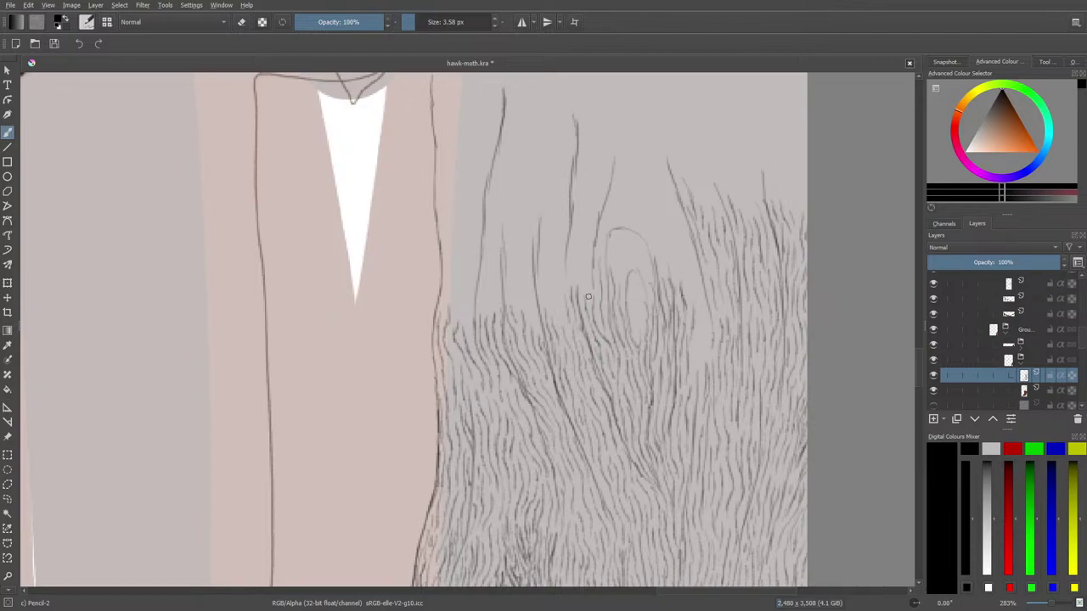
pyautogui.moveTo(600, 298)
pyautogui.mouseDown()
pyautogui.moveTo(598, 253)
pyautogui.moveTo(610, 278)
pyautogui.moveTo(619, 240)
pyautogui.moveTo(620, 286)
pyautogui.moveTo(624, 258)
pyautogui.mouseUp()
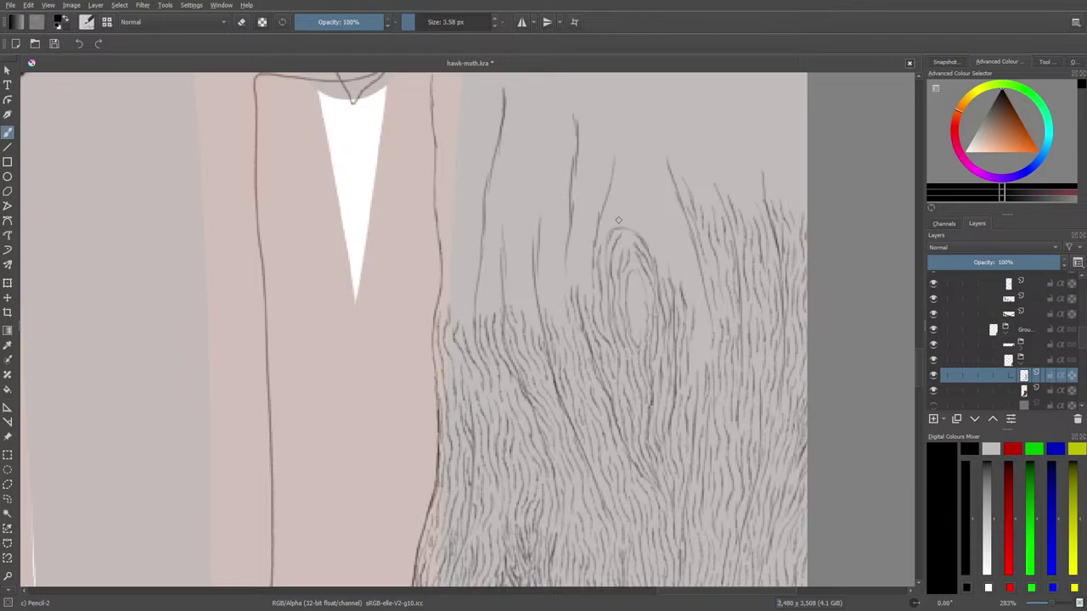
# - Erase the sketched arc over the wood knot and draw wavy grain fanning upward from the knot between the adjoining contour lines
pyautogui.press('e')
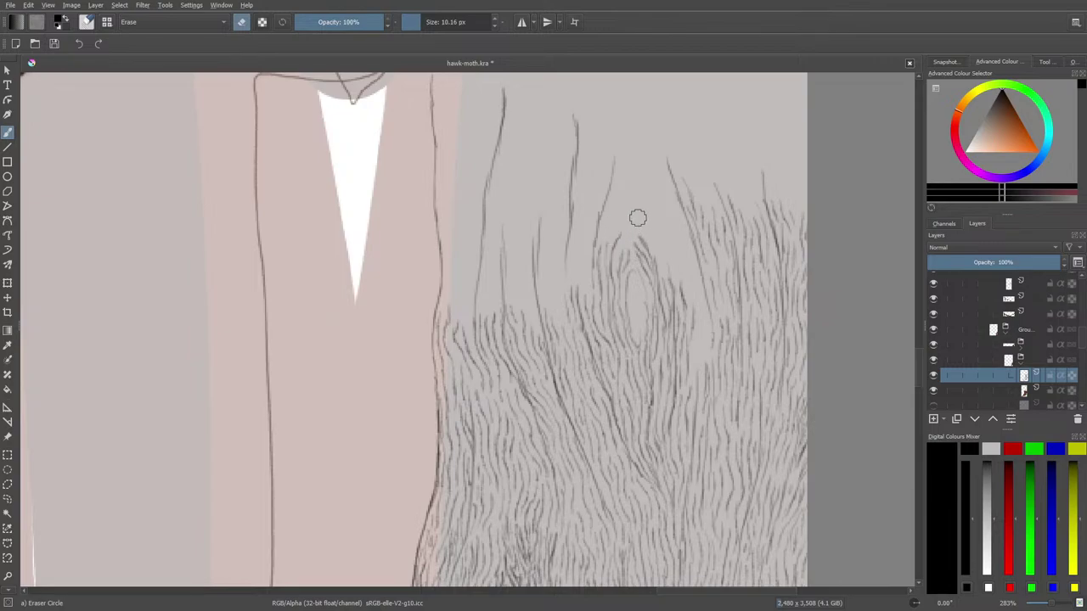
pyautogui.press('e')
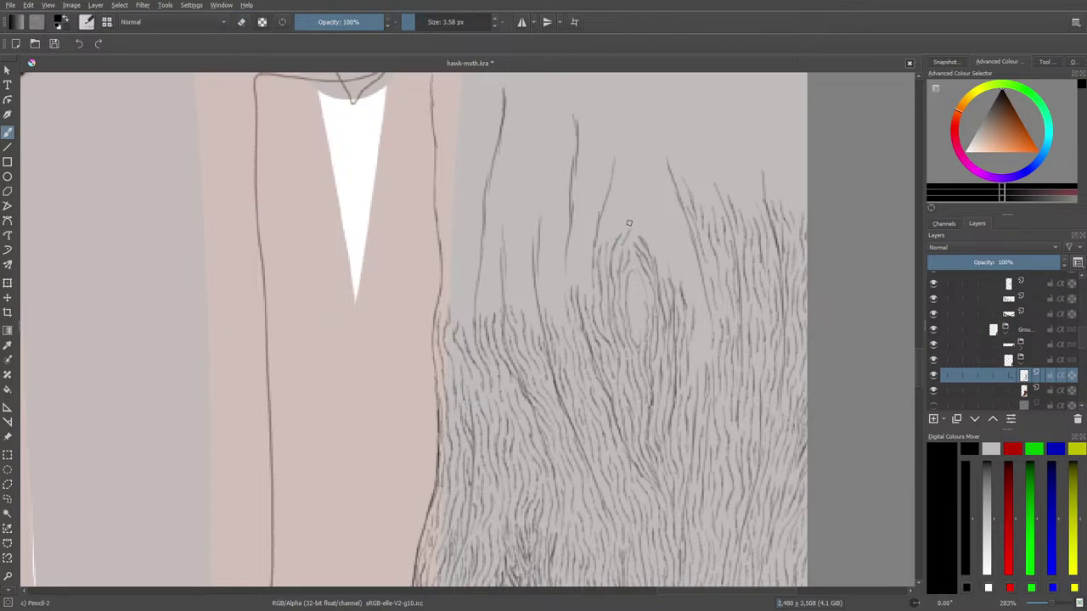
pyautogui.moveTo(630, 218); pyautogui.dragTo(632, 184)
pyautogui.moveTo(611, 235); pyautogui.dragTo(623, 173)
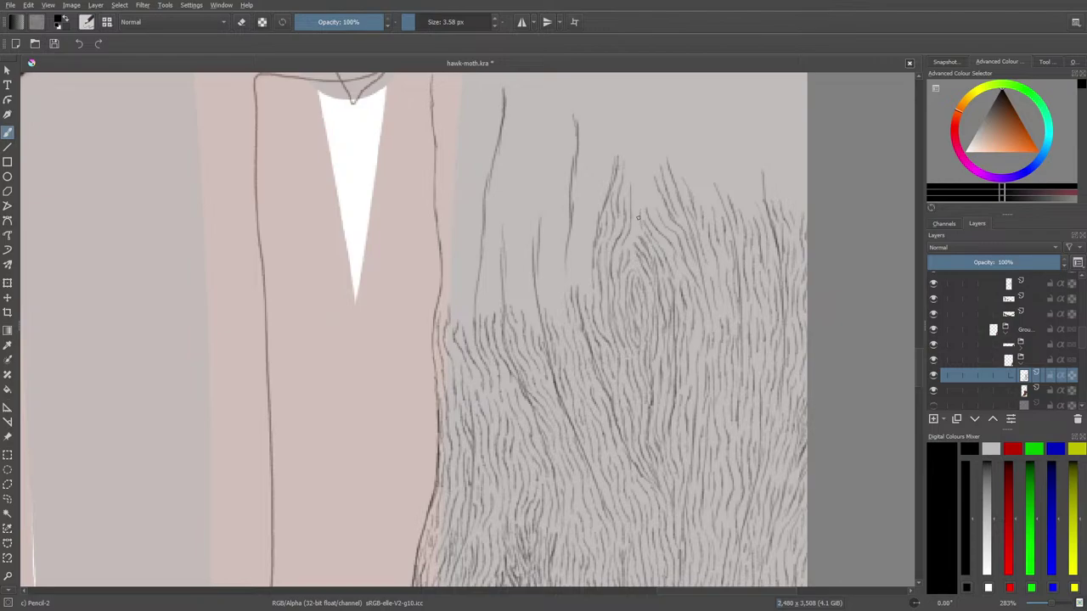
pyautogui.moveTo(640, 220); pyautogui.dragTo(640, 190)
# - Fill the area left of the wood knot with wavy grain, following the two vertical bark lines upward
pyautogui.moveTo(588, 255); pyautogui.dragTo(592, 190)
pyautogui.moveTo(586, 218); pyautogui.dragTo(583, 184)
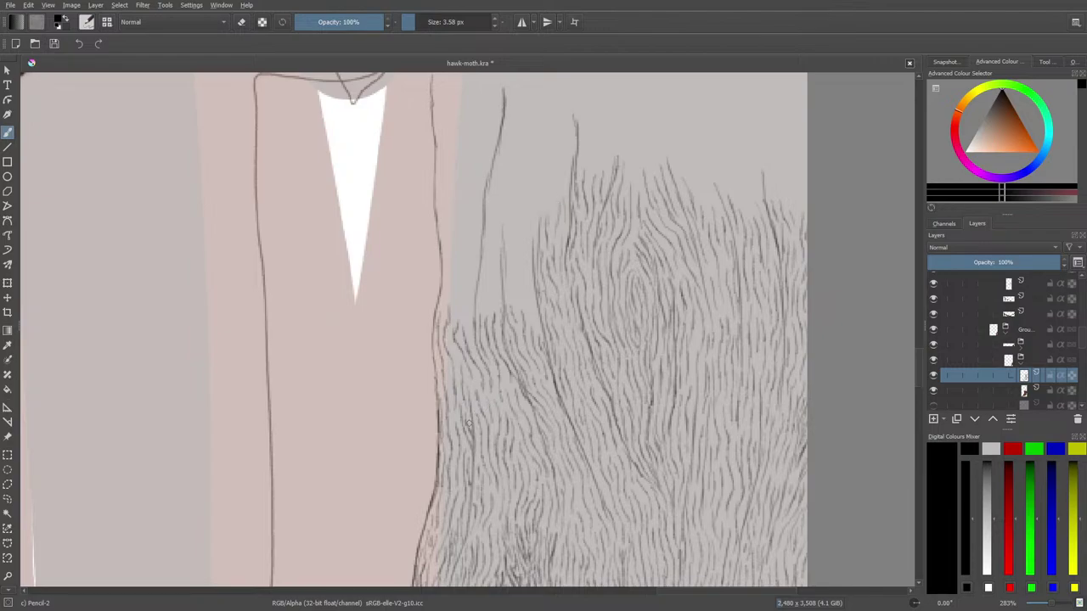
pyautogui.moveTo(564, 197)
pyautogui.mouseDown()
pyautogui.moveTo(569, 133)
pyautogui.moveTo(570, 157)
pyautogui.moveTo(572, 143)
pyautogui.moveTo(554, 177)
pyautogui.moveTo(574, 160)
pyautogui.moveTo(566, 183)
pyautogui.moveTo(552, 146)
pyautogui.moveTo(550, 223)
pyautogui.moveTo(539, 187)
pyautogui.moveTo(533, 251)
pyautogui.moveTo(536, 199)
pyautogui.mouseUp()
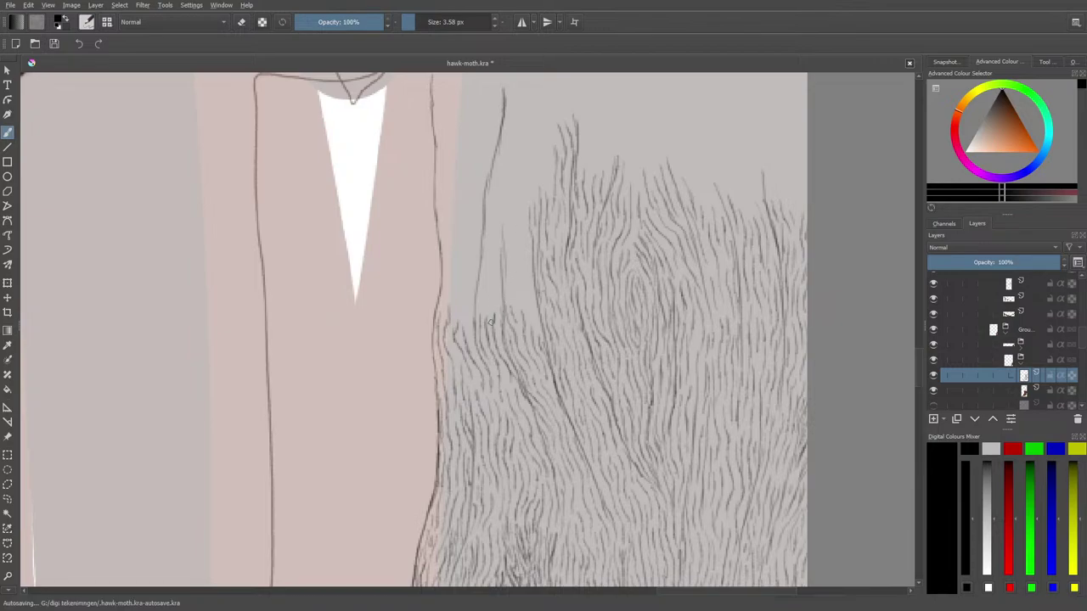
# - Erase the short sketched line near the trunk's left side and fill the bare gap around it with wavy grain
pyautogui.press('e')
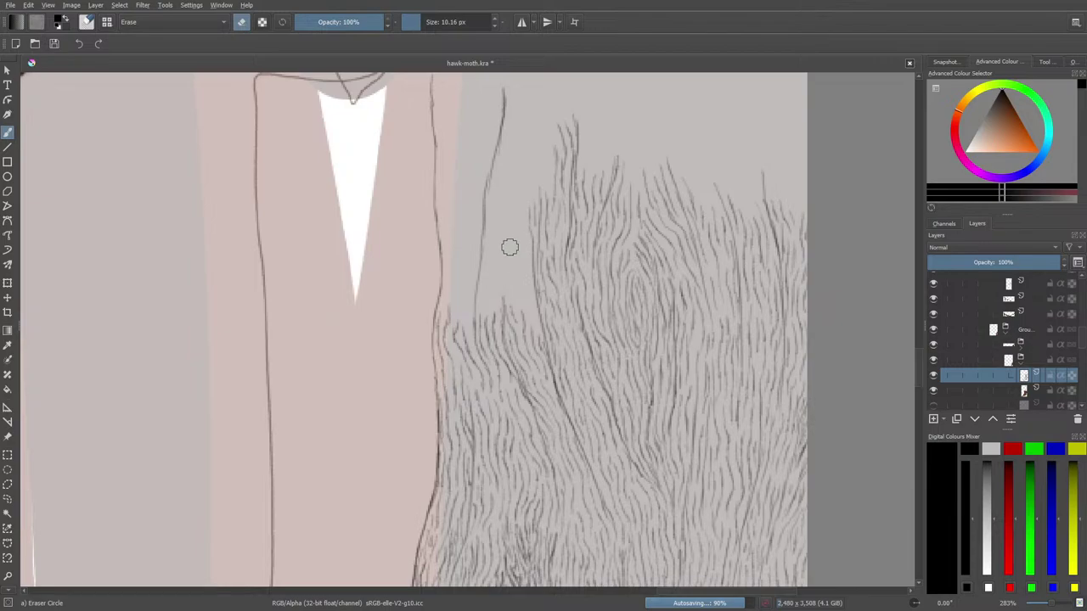
pyautogui.press('e')
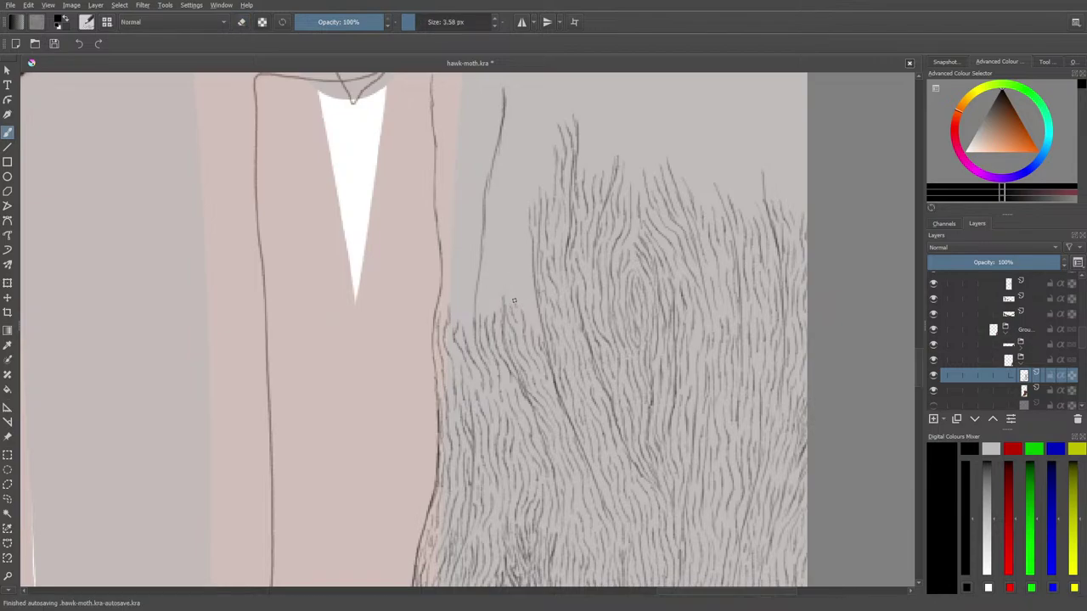
pyautogui.moveTo(513, 279)
pyautogui.mouseDown()
pyautogui.moveTo(507, 253)
pyautogui.moveTo(501, 293)
pyautogui.moveTo(493, 239)
pyautogui.moveTo(499, 275)
pyautogui.moveTo(483, 317)
pyautogui.moveTo(488, 291)
pyautogui.moveTo(493, 314)
pyautogui.moveTo(485, 278)
pyautogui.moveTo(474, 335)
pyautogui.moveTo(491, 185)
pyautogui.mouseUp()
pyautogui.moveTo(499, 252); pyautogui.dragTo(504, 182)
pyautogui.moveTo(499, 231)
pyautogui.mouseDown()
pyautogui.moveTo(516, 260)
pyautogui.moveTo(519, 240)
pyautogui.moveTo(523, 296)
pyautogui.mouseUp()
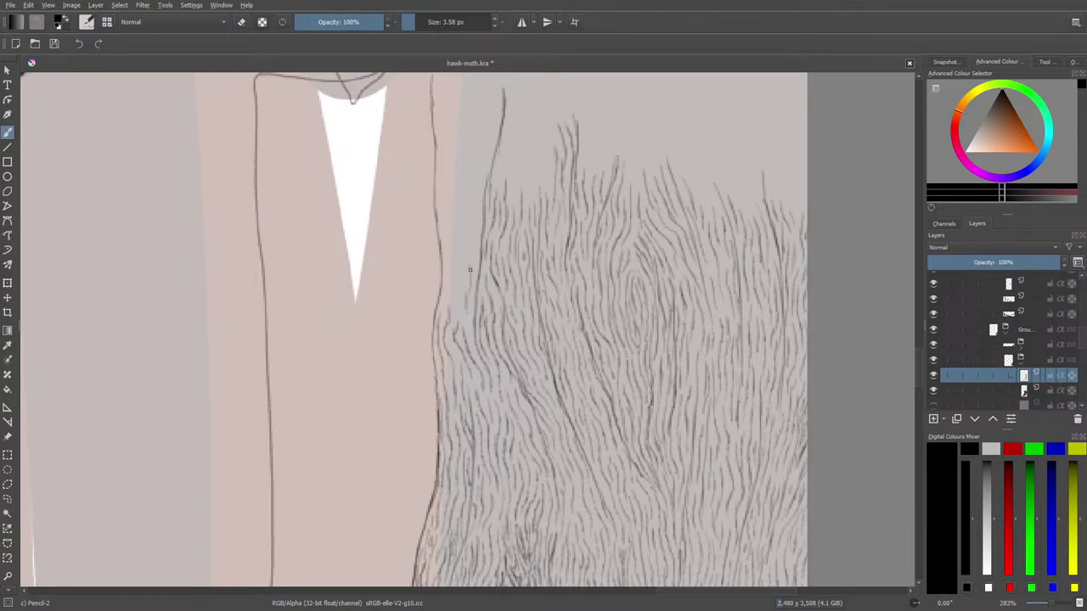
# - Draw wavy grain upward from the long left contour line across to the trunk's left edge, up to the line's upper end
pyautogui.moveTo(474, 234)
pyautogui.mouseDown()
pyautogui.moveTo(468, 180)
pyautogui.moveTo(481, 191)
pyautogui.moveTo(497, 149)
pyautogui.moveTo(481, 183)
pyautogui.moveTo(487, 107)
pyautogui.mouseUp()
pyautogui.moveTo(472, 180); pyautogui.dragTo(467, 111)
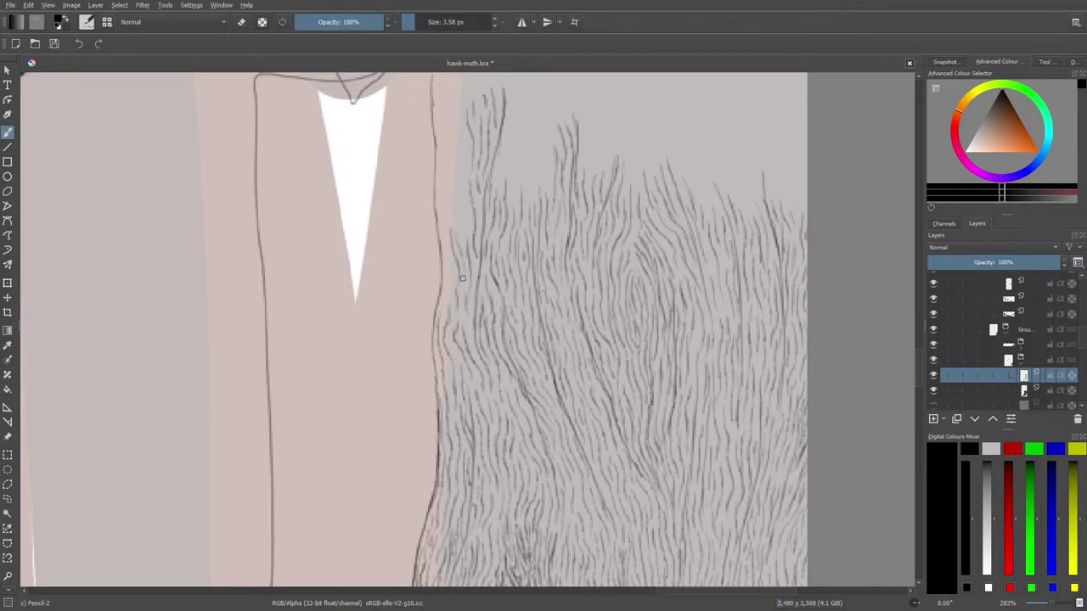
pyautogui.moveTo(463, 217); pyautogui.dragTo(450, 156)
pyautogui.moveTo(455, 155)
pyautogui.mouseDown()
pyautogui.moveTo(461, 177)
pyautogui.moveTo(451, 109)
pyautogui.moveTo(464, 134)
pyautogui.moveTo(445, 125)
pyautogui.moveTo(442, 155)
pyautogui.mouseUp()
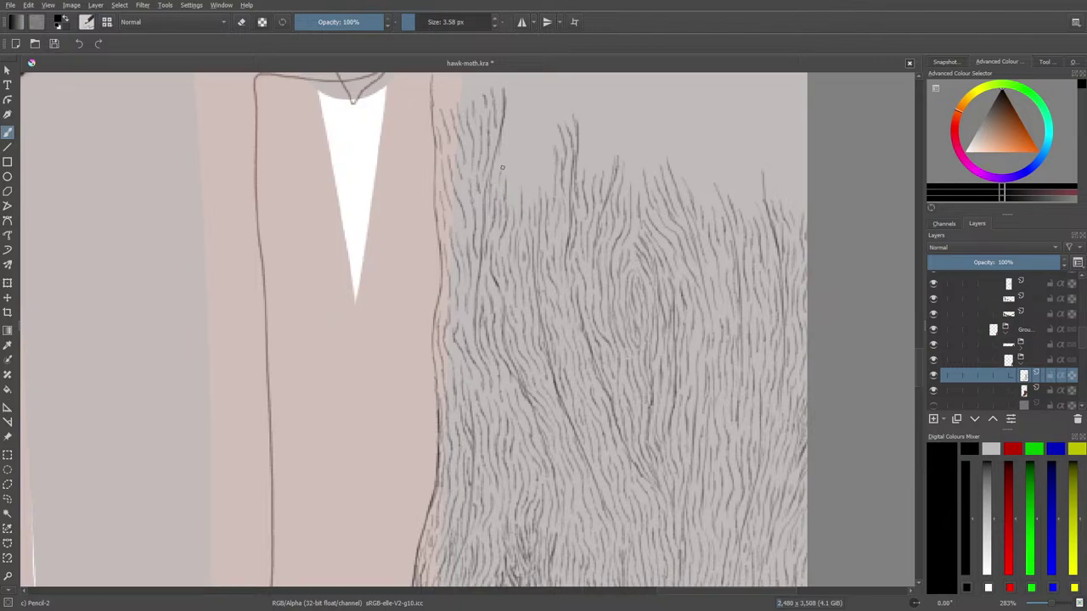
# - Fill the gap between the long left contour line and the next vertical bark line with wavy grain
pyautogui.moveTo(502, 169); pyautogui.dragTo(502, 140)
pyautogui.moveTo(493, 191)
pyautogui.mouseDown()
pyautogui.moveTo(497, 159)
pyautogui.moveTo(515, 182)
pyautogui.mouseUp()
pyautogui.moveTo(515, 123); pyautogui.dragTo(510, 158)
pyautogui.moveTo(531, 201)
pyautogui.mouseDown()
pyautogui.moveTo(545, 145)
pyautogui.moveTo(543, 184)
pyautogui.mouseUp()
# - Save the hawk-moth illustration
pyautogui.moveTo(918, 373)
pyautogui.mouseDown()
pyautogui.moveTo(915, 361)
pyautogui.moveTo(917, 420)
pyautogui.moveTo(917, 391)
pyautogui.mouseUp()
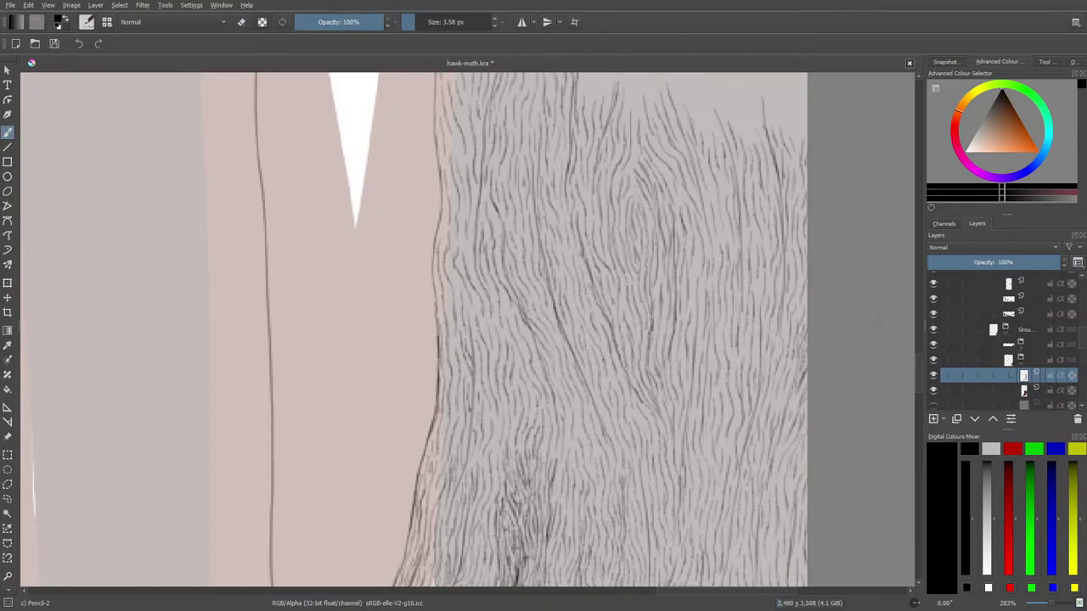
pyautogui.click(55, 45)
# - Check the livestream's analytics in YouTube Studio in the browser, and move the window off the canvas
pyautogui.moveTo(1053, 161); pyautogui.dragTo(738, 5)
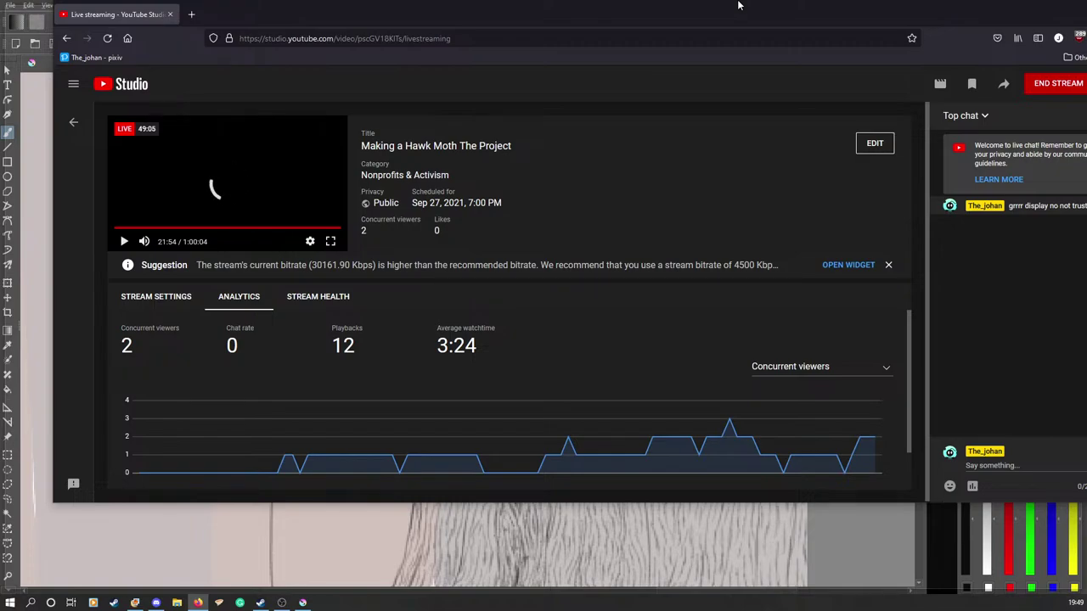
pyautogui.moveTo(738, 5); pyautogui.dragTo(0, 273)
pyautogui.moveTo(34, 195); pyautogui.dragTo(0, 217)
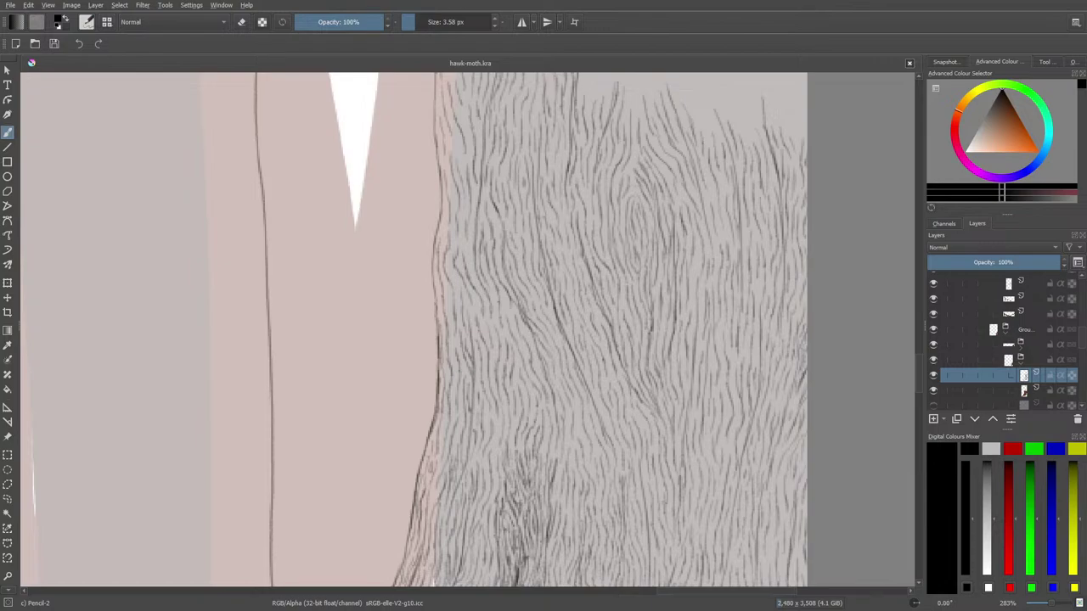